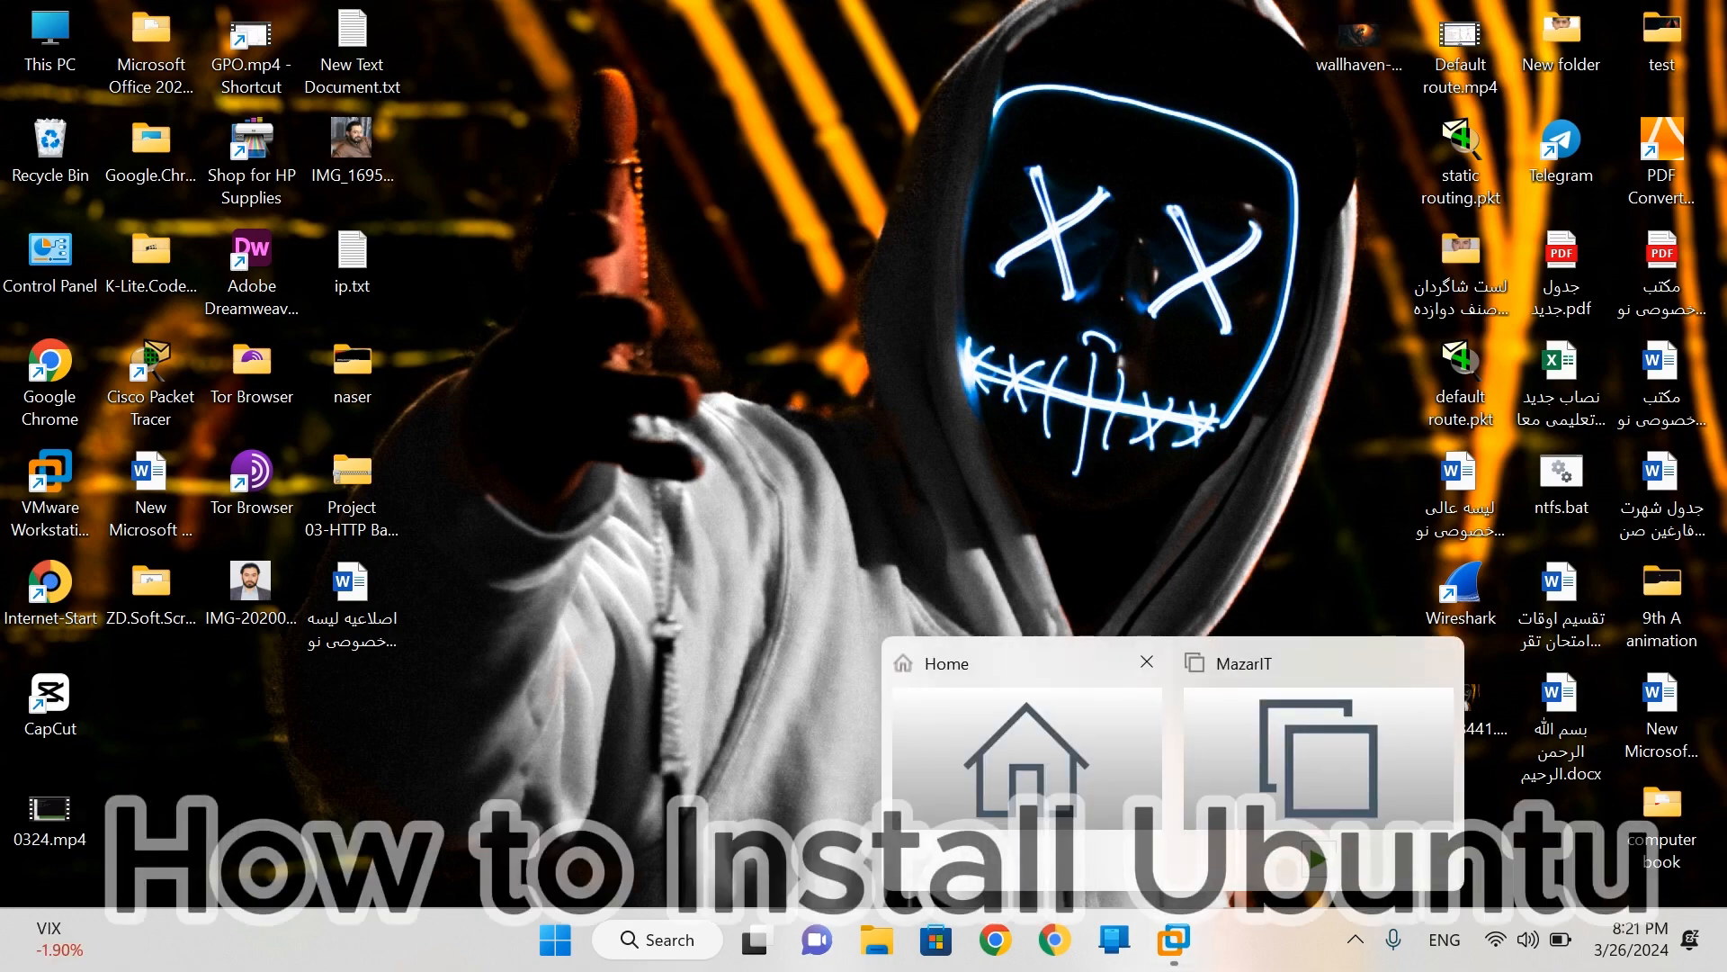
- Bring the MazarIT virtual machine's VMware Workstation window up from the taskbar preview
mouse_move(1174, 940)
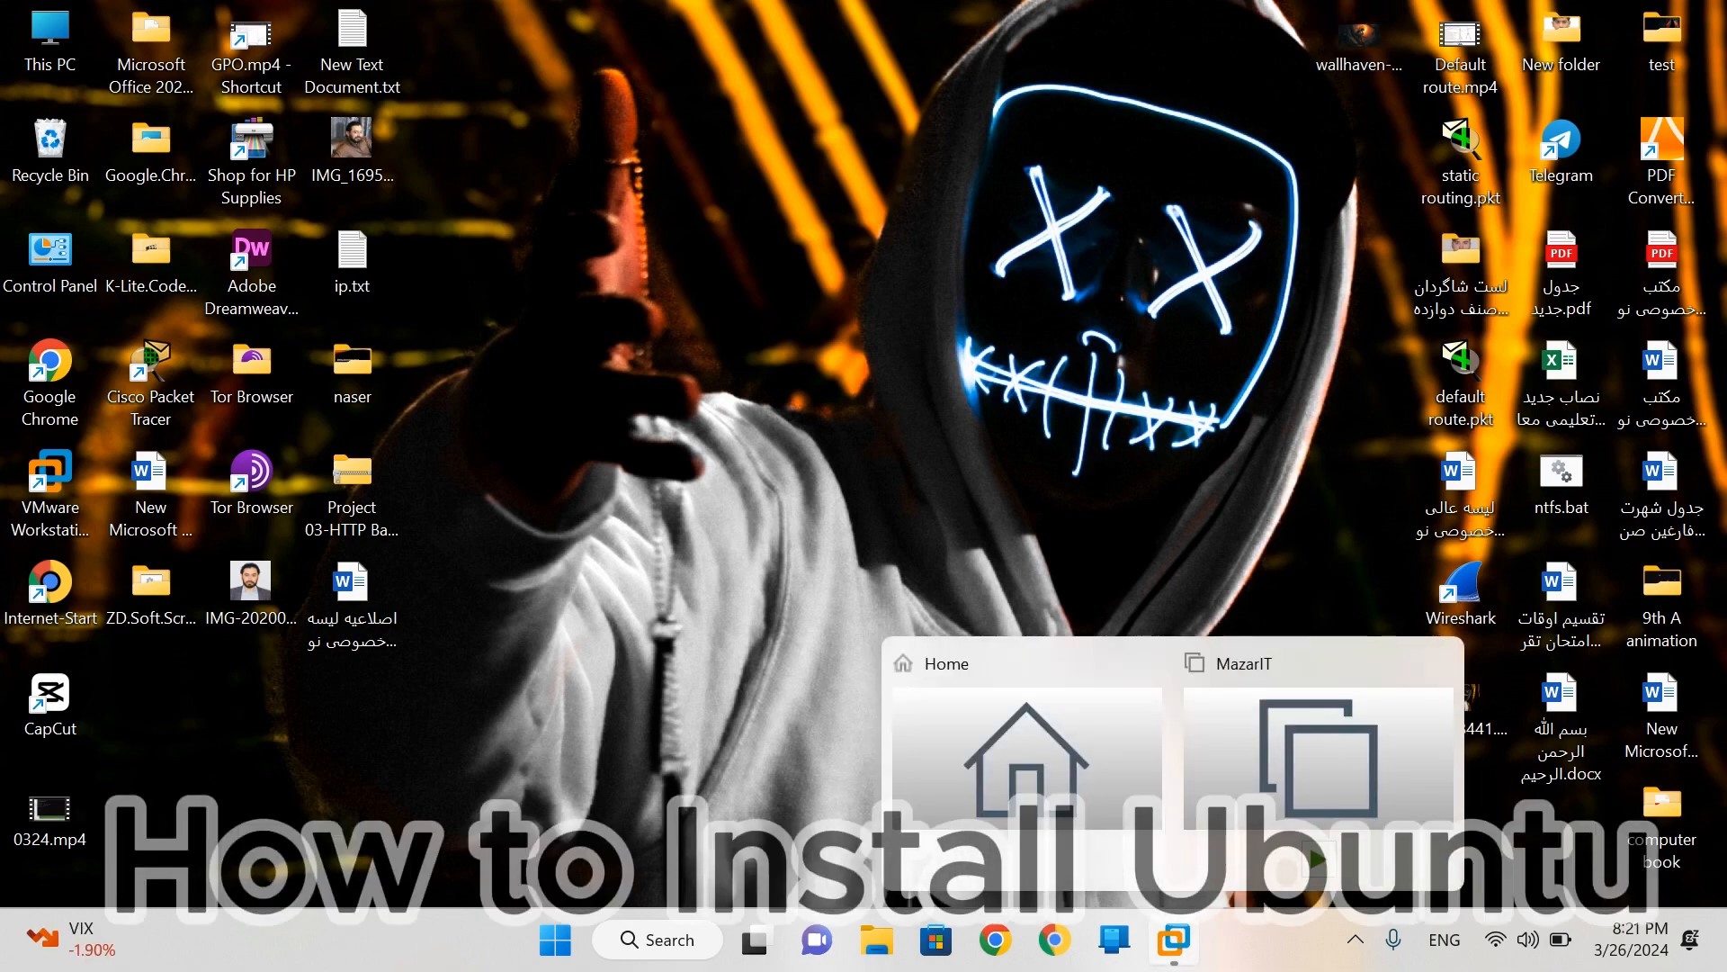
left_click(1319, 772)
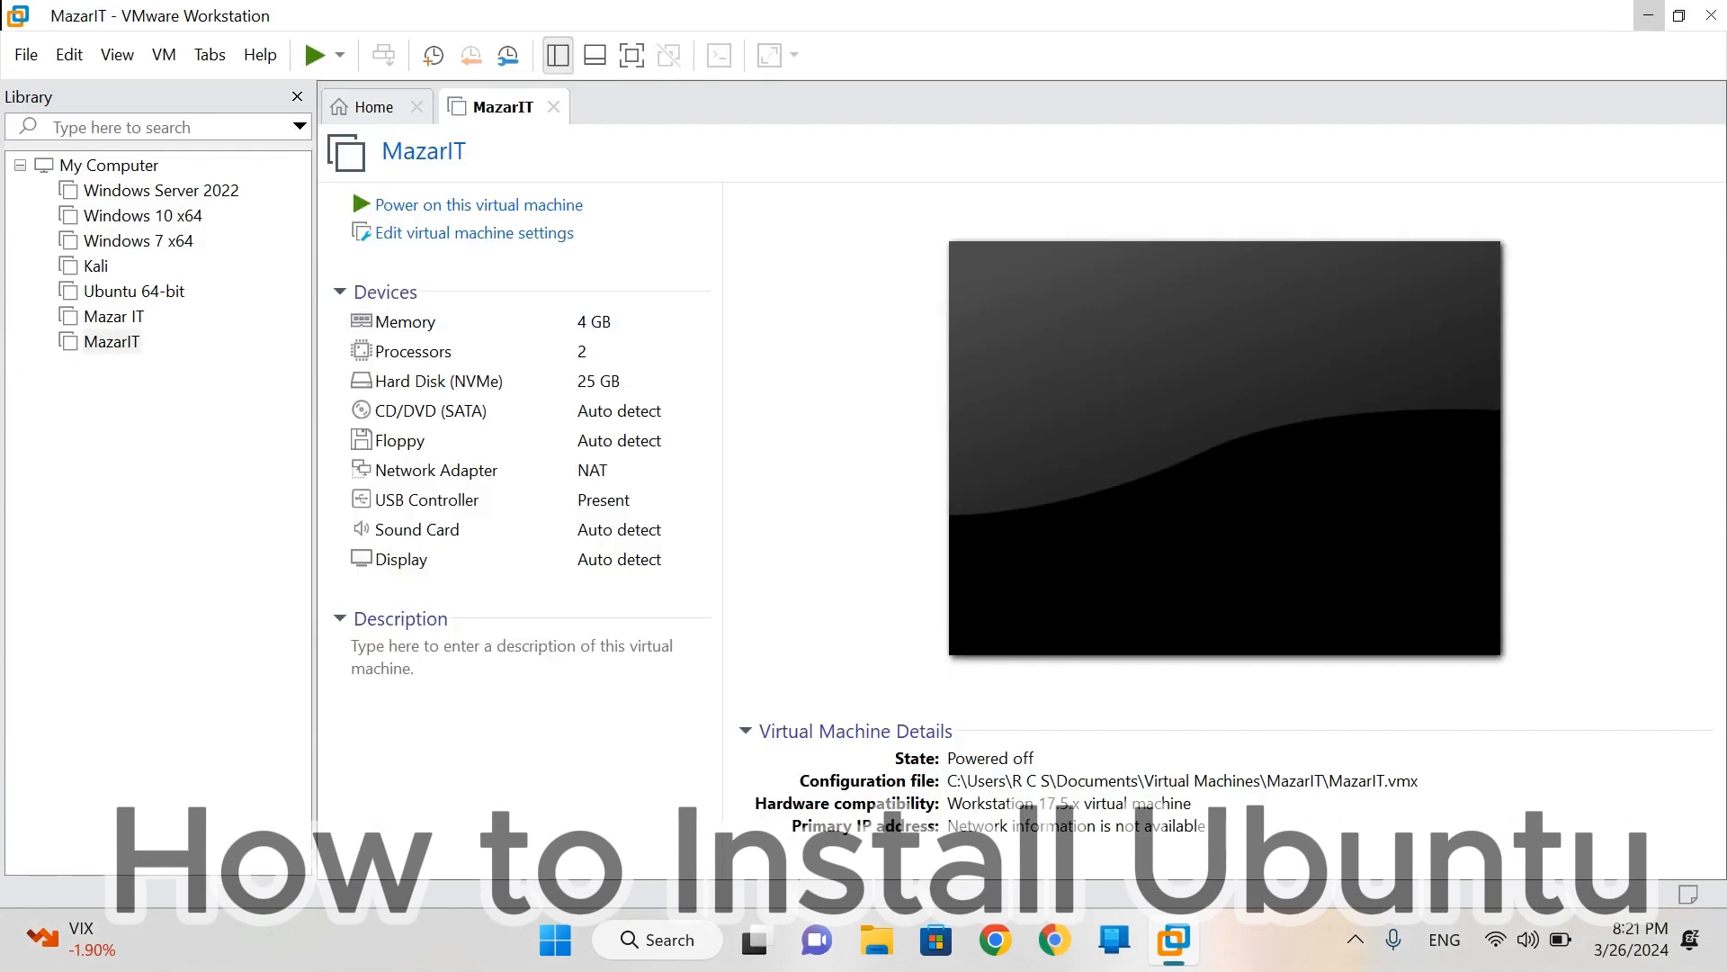
- Close the MazarIT tab, hide the screen recorder's controls, and minimize VMware Workstation
left_click(553, 107)
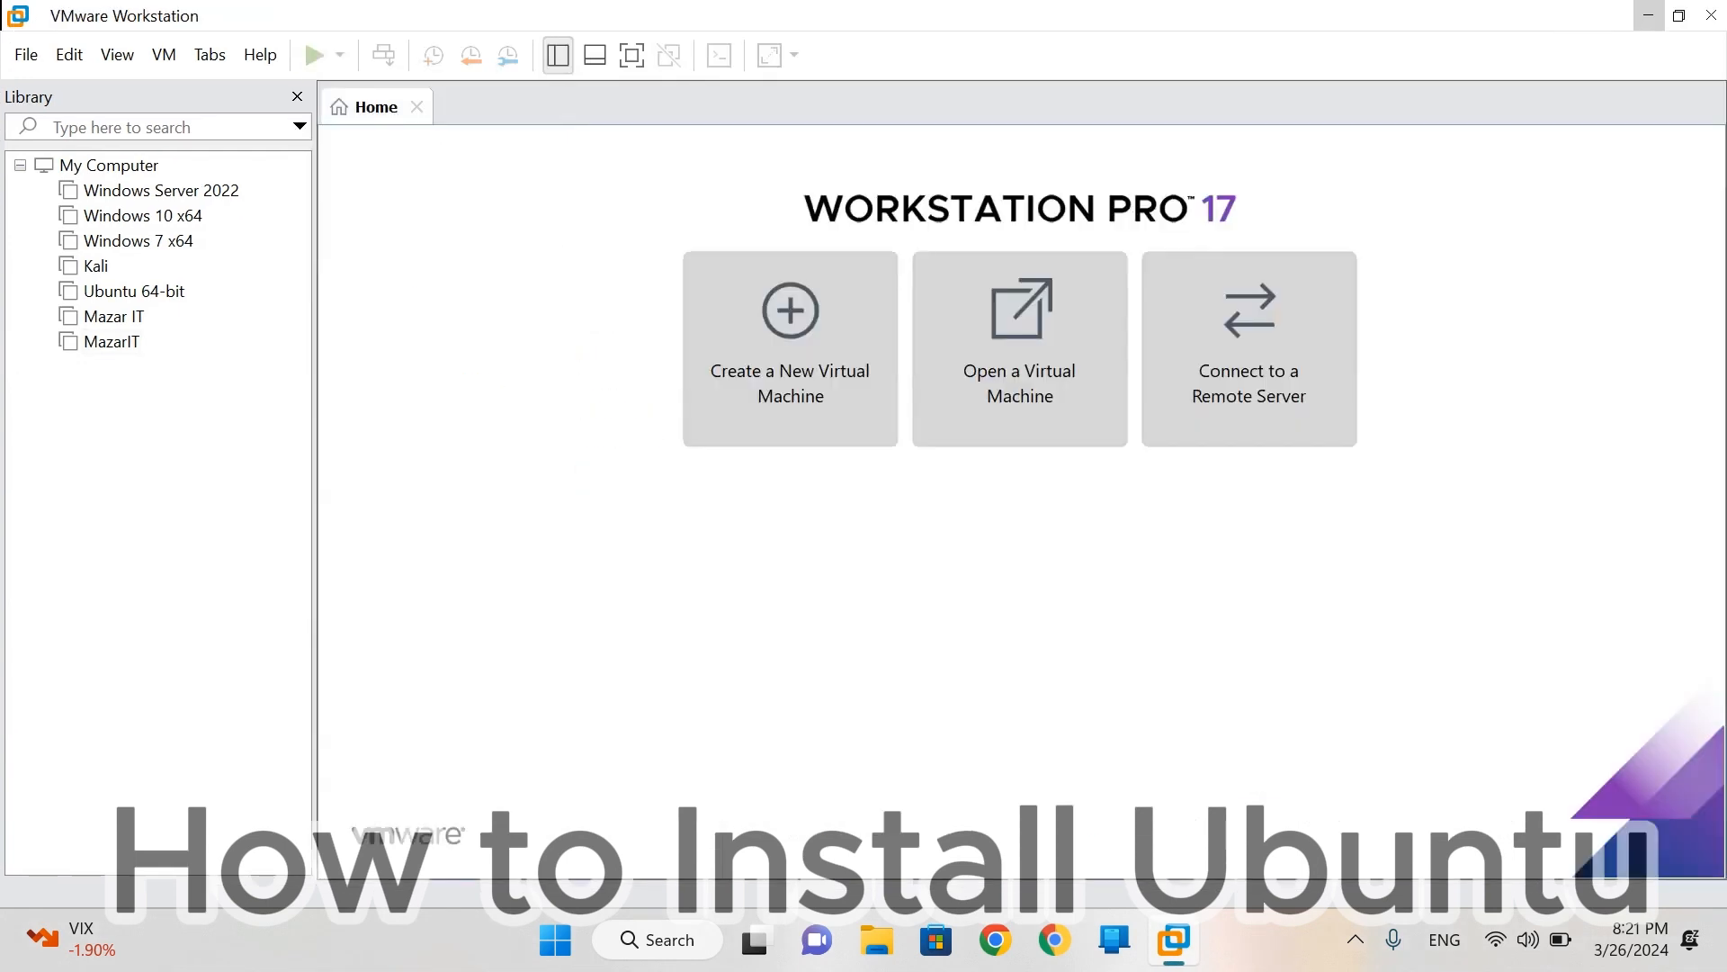
left_click(1356, 939)
left_click(1383, 810)
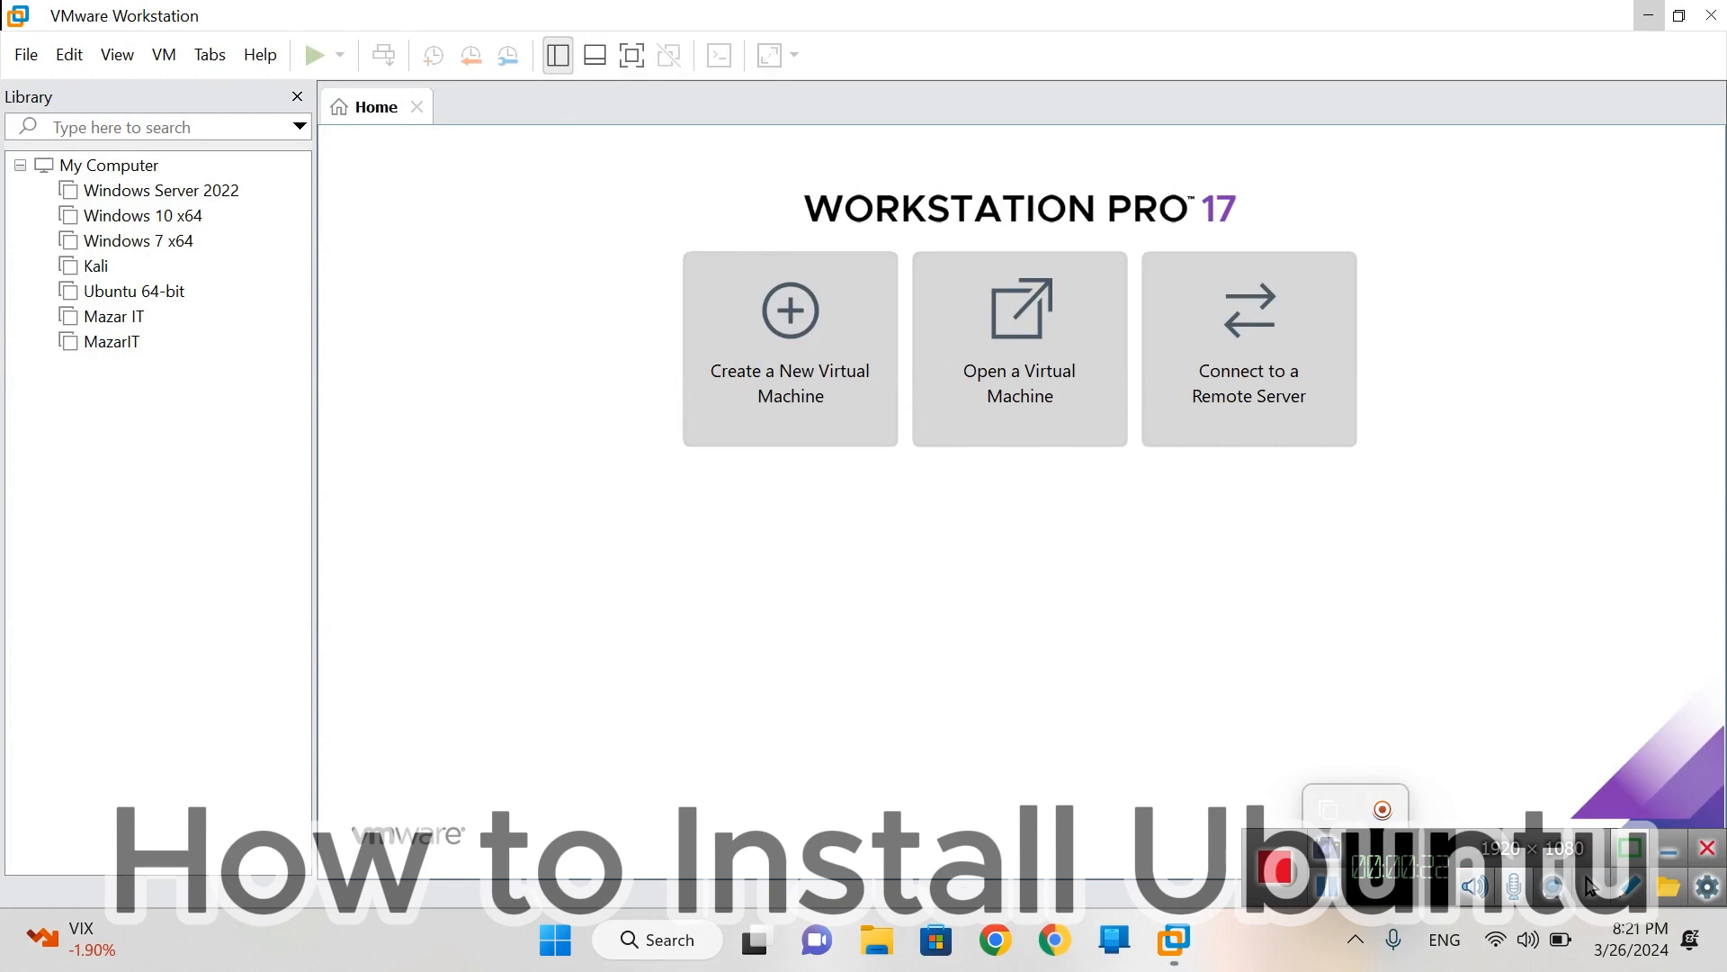
left_click(1669, 849)
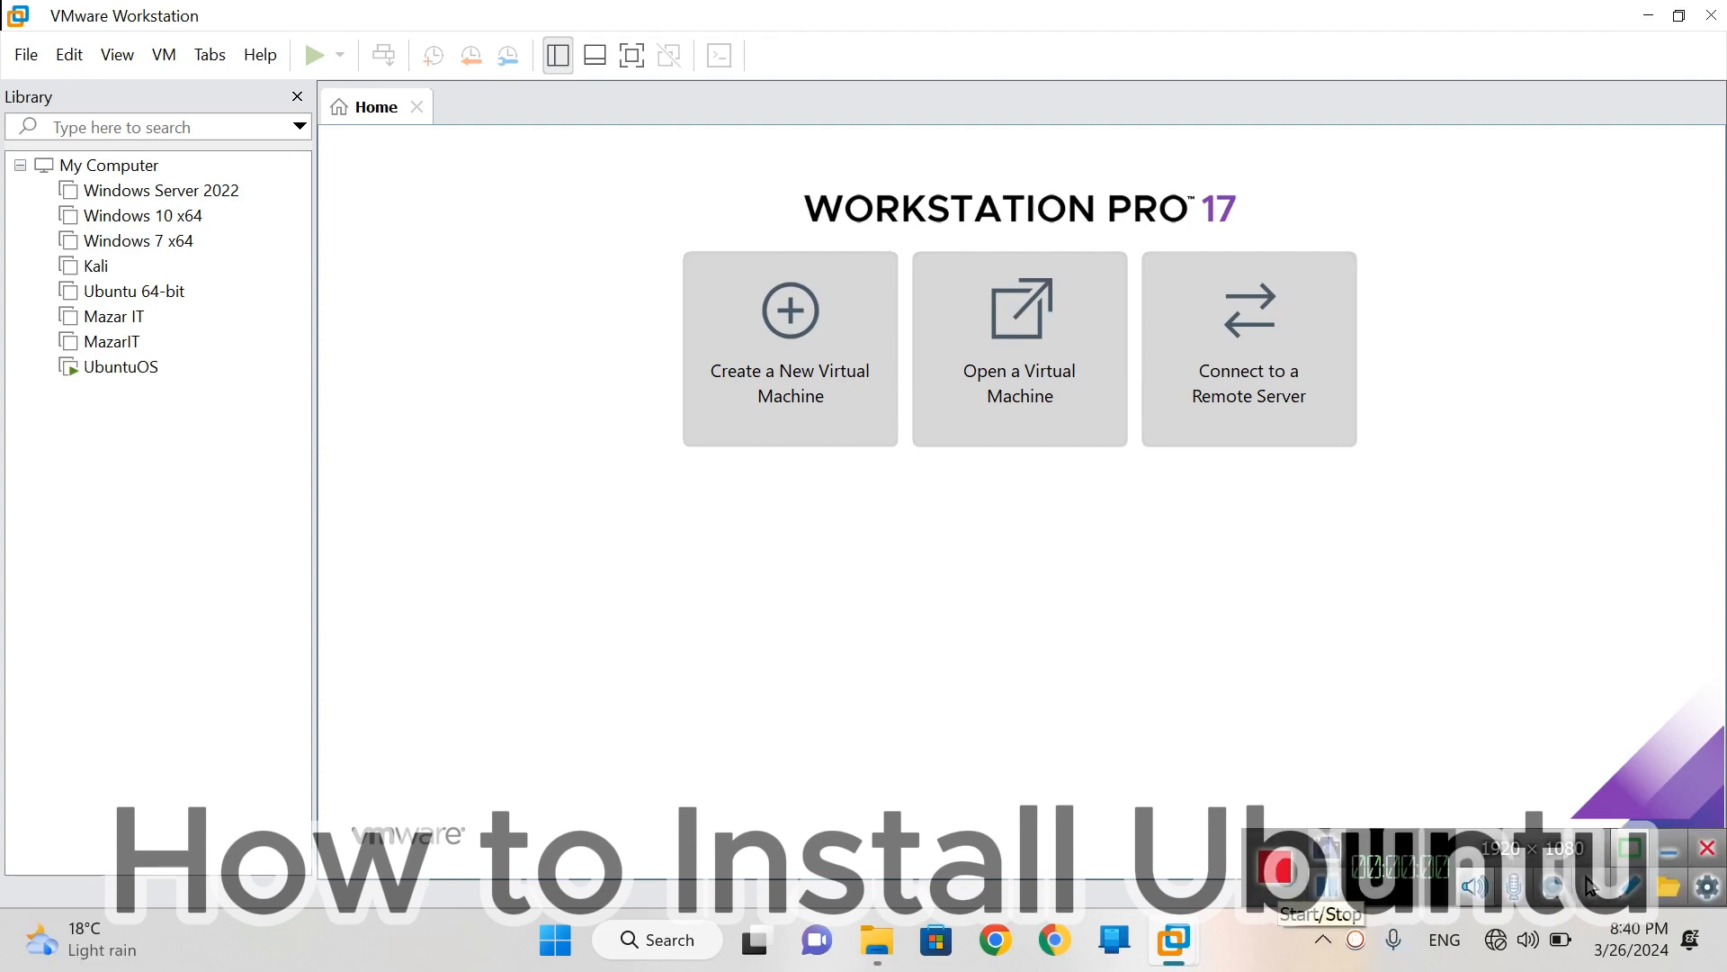
left_click(1648, 15)
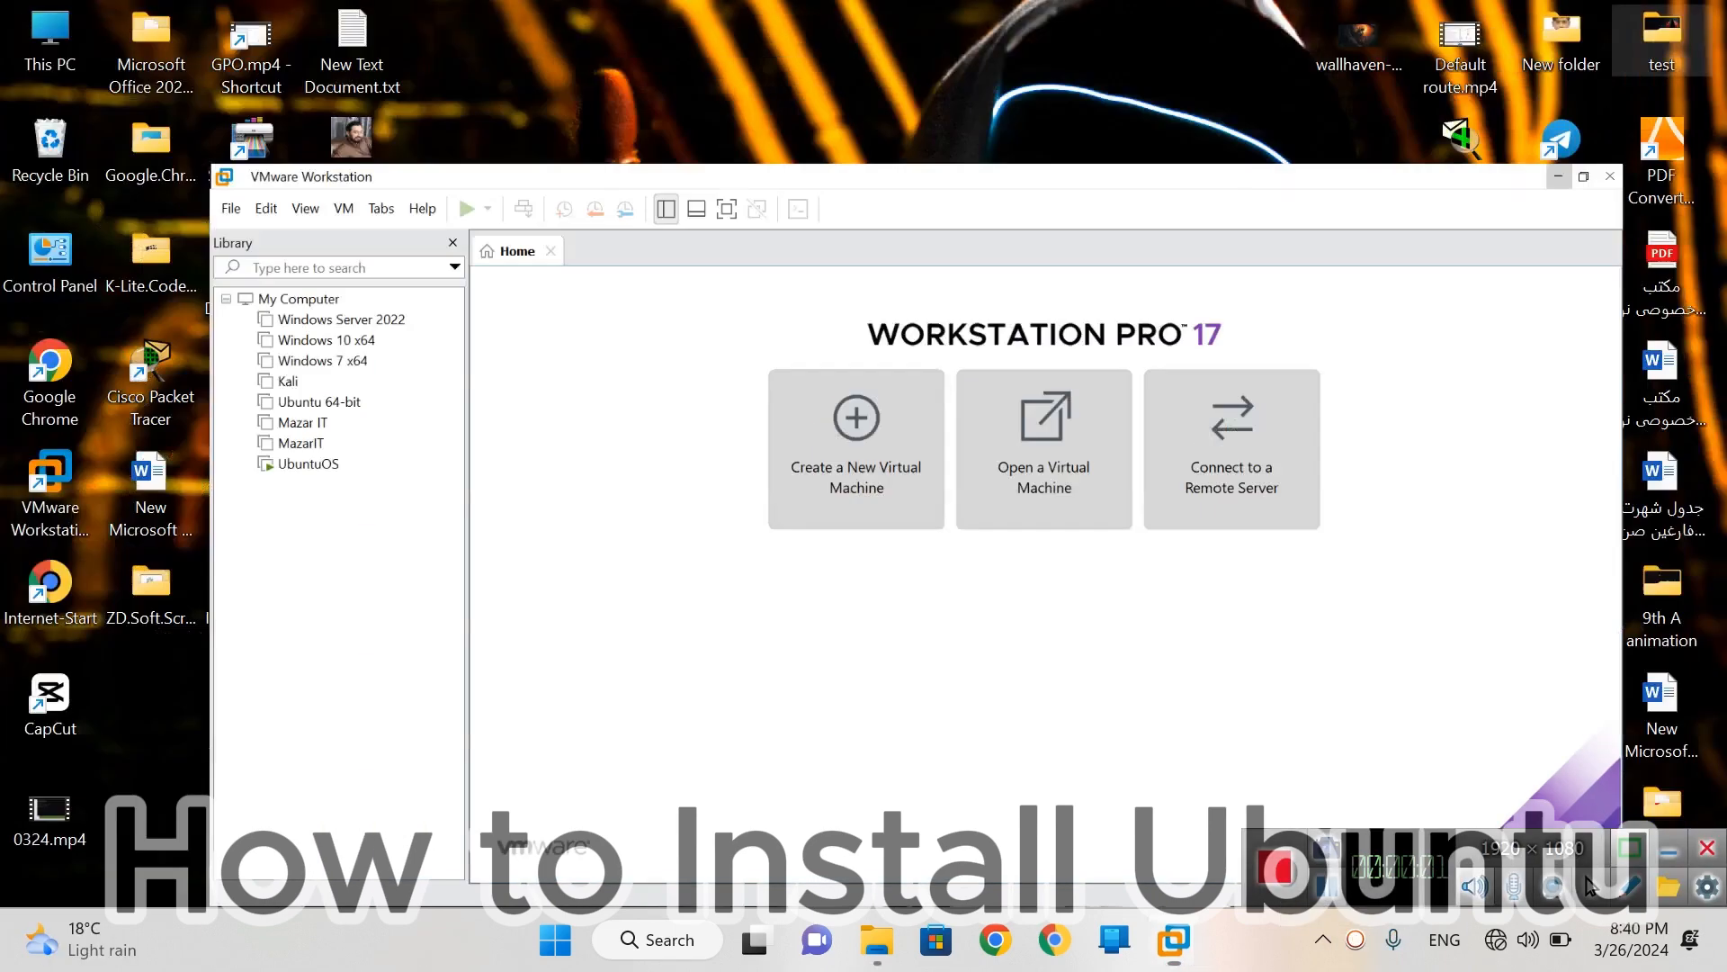
- Restore the UbuntuOS installer window, now at the Updates and other software page
mouse_move(1174, 939)
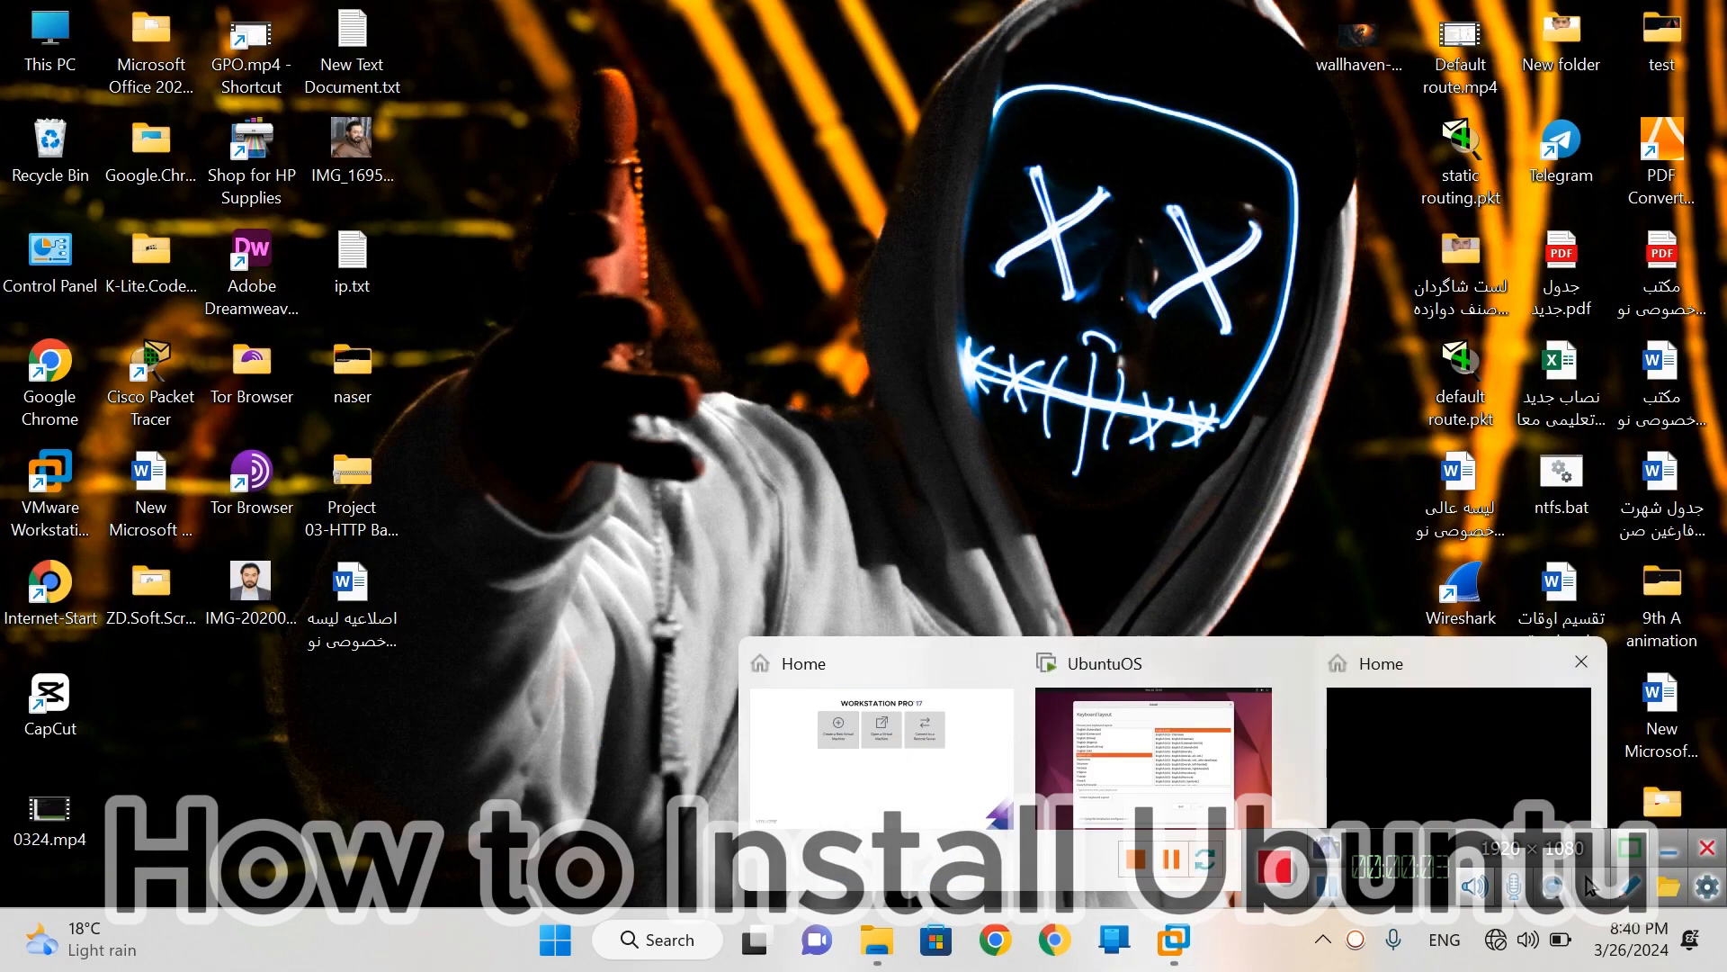
left_click(1205, 854)
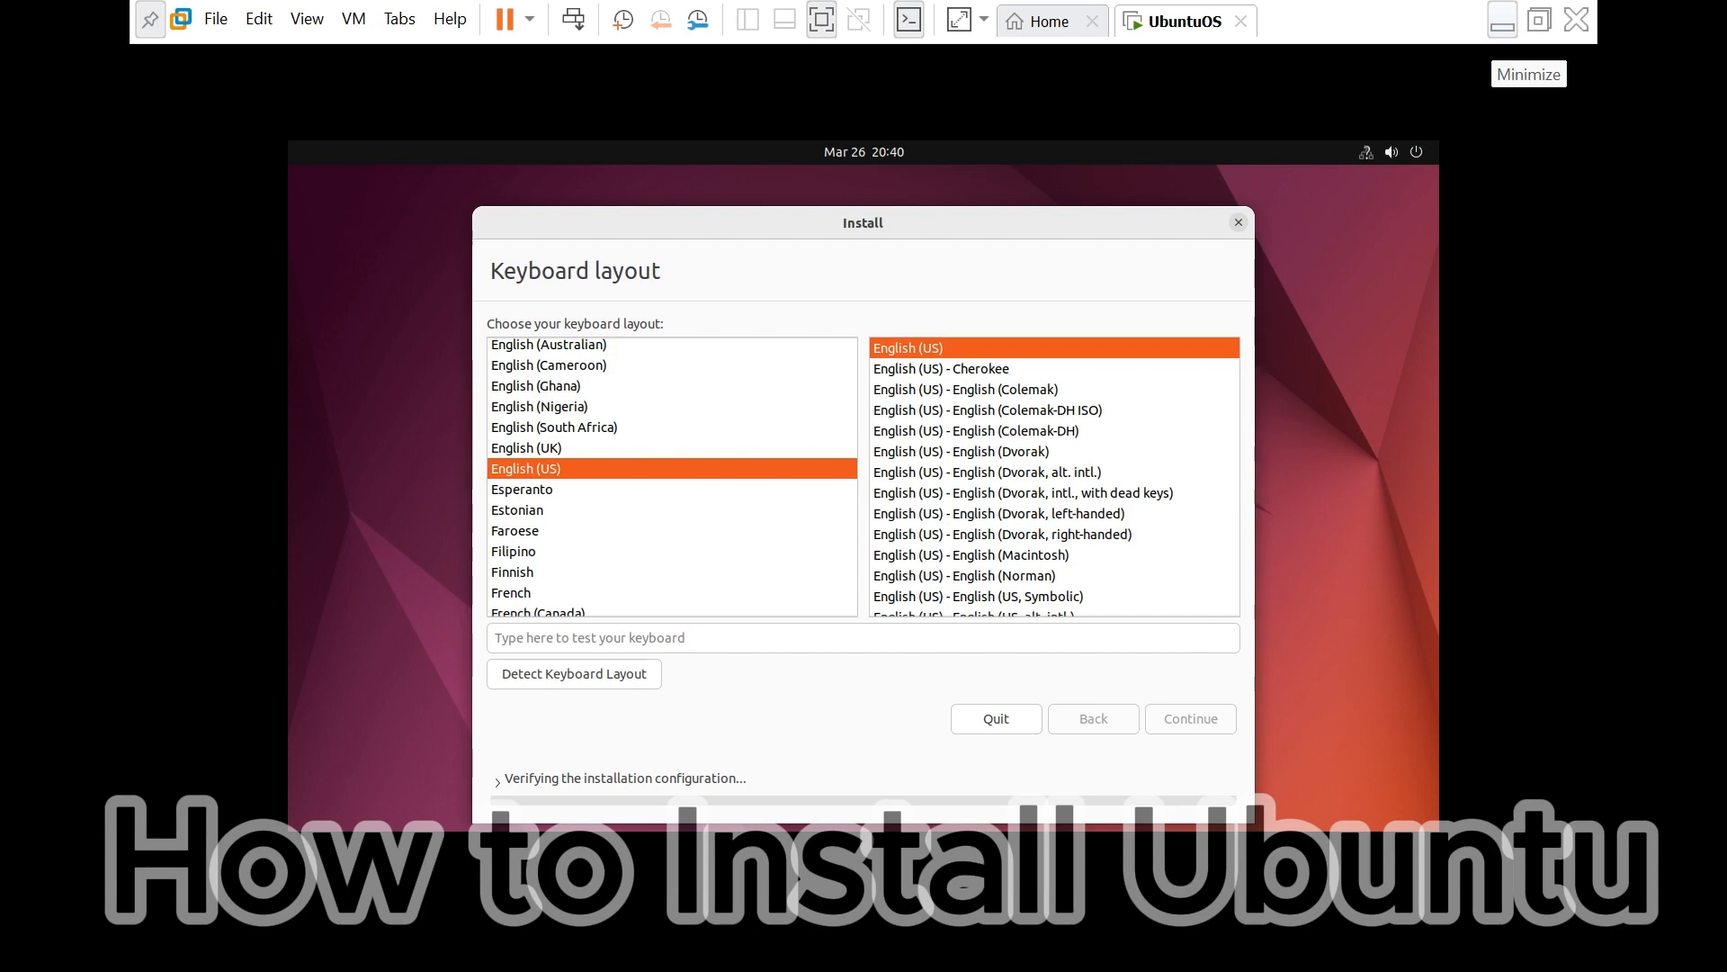
left_click(1502, 20)
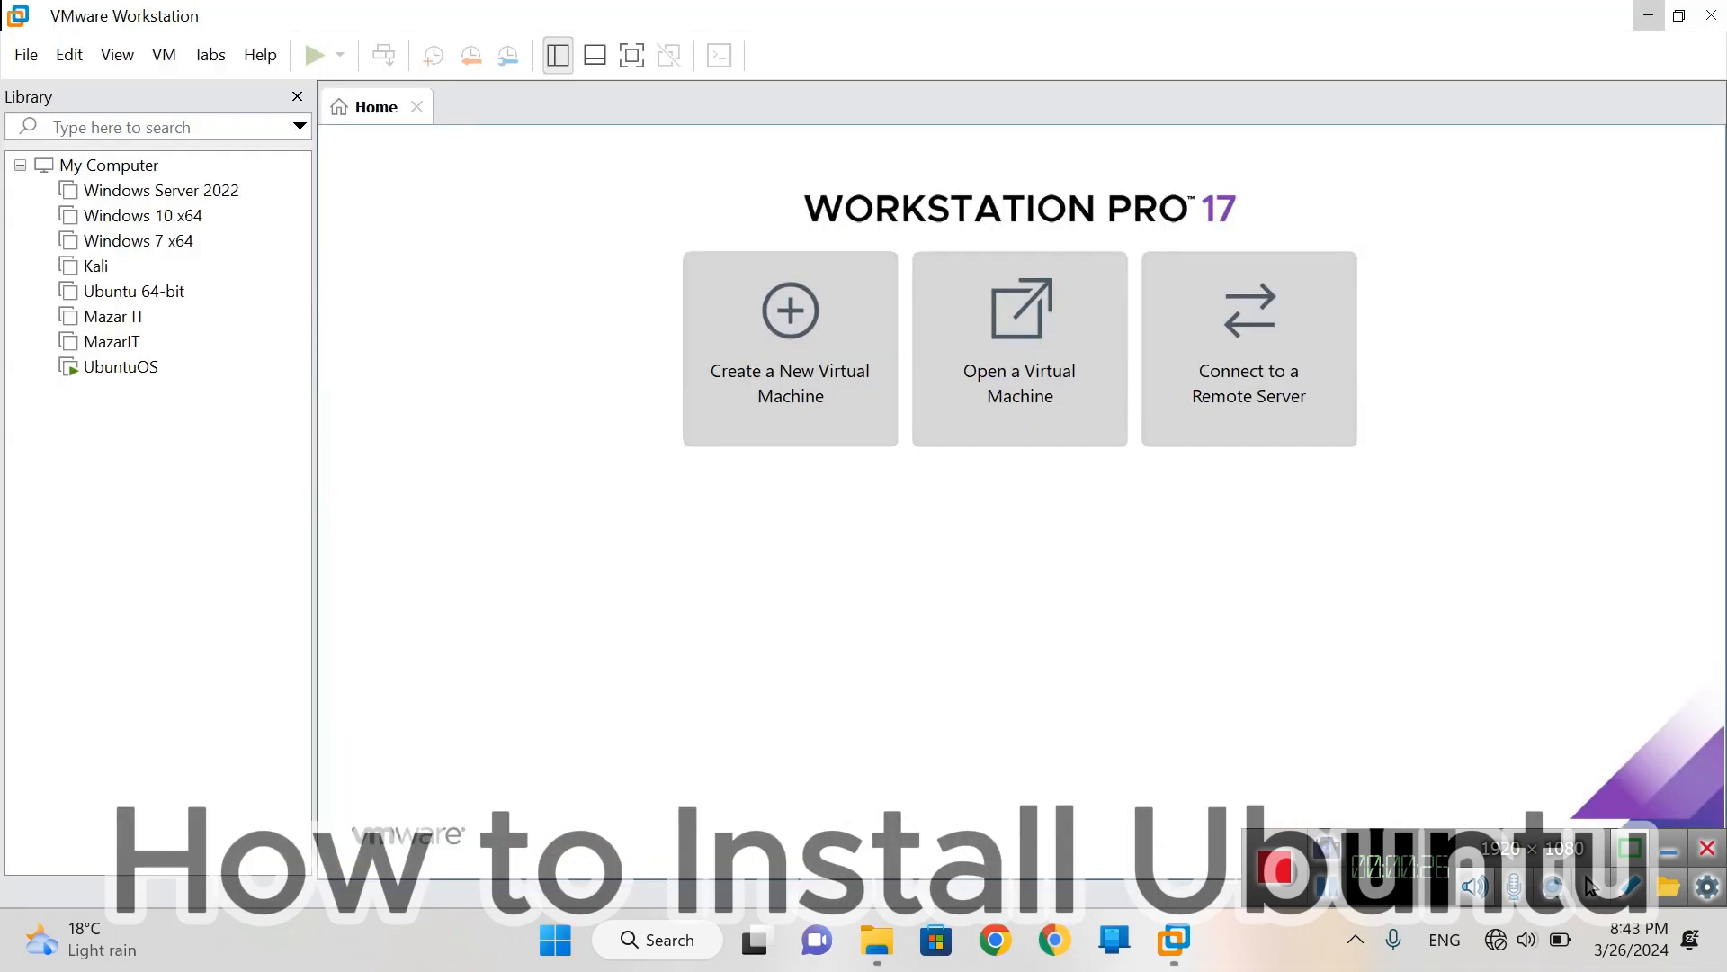
mouse_move(1173, 940)
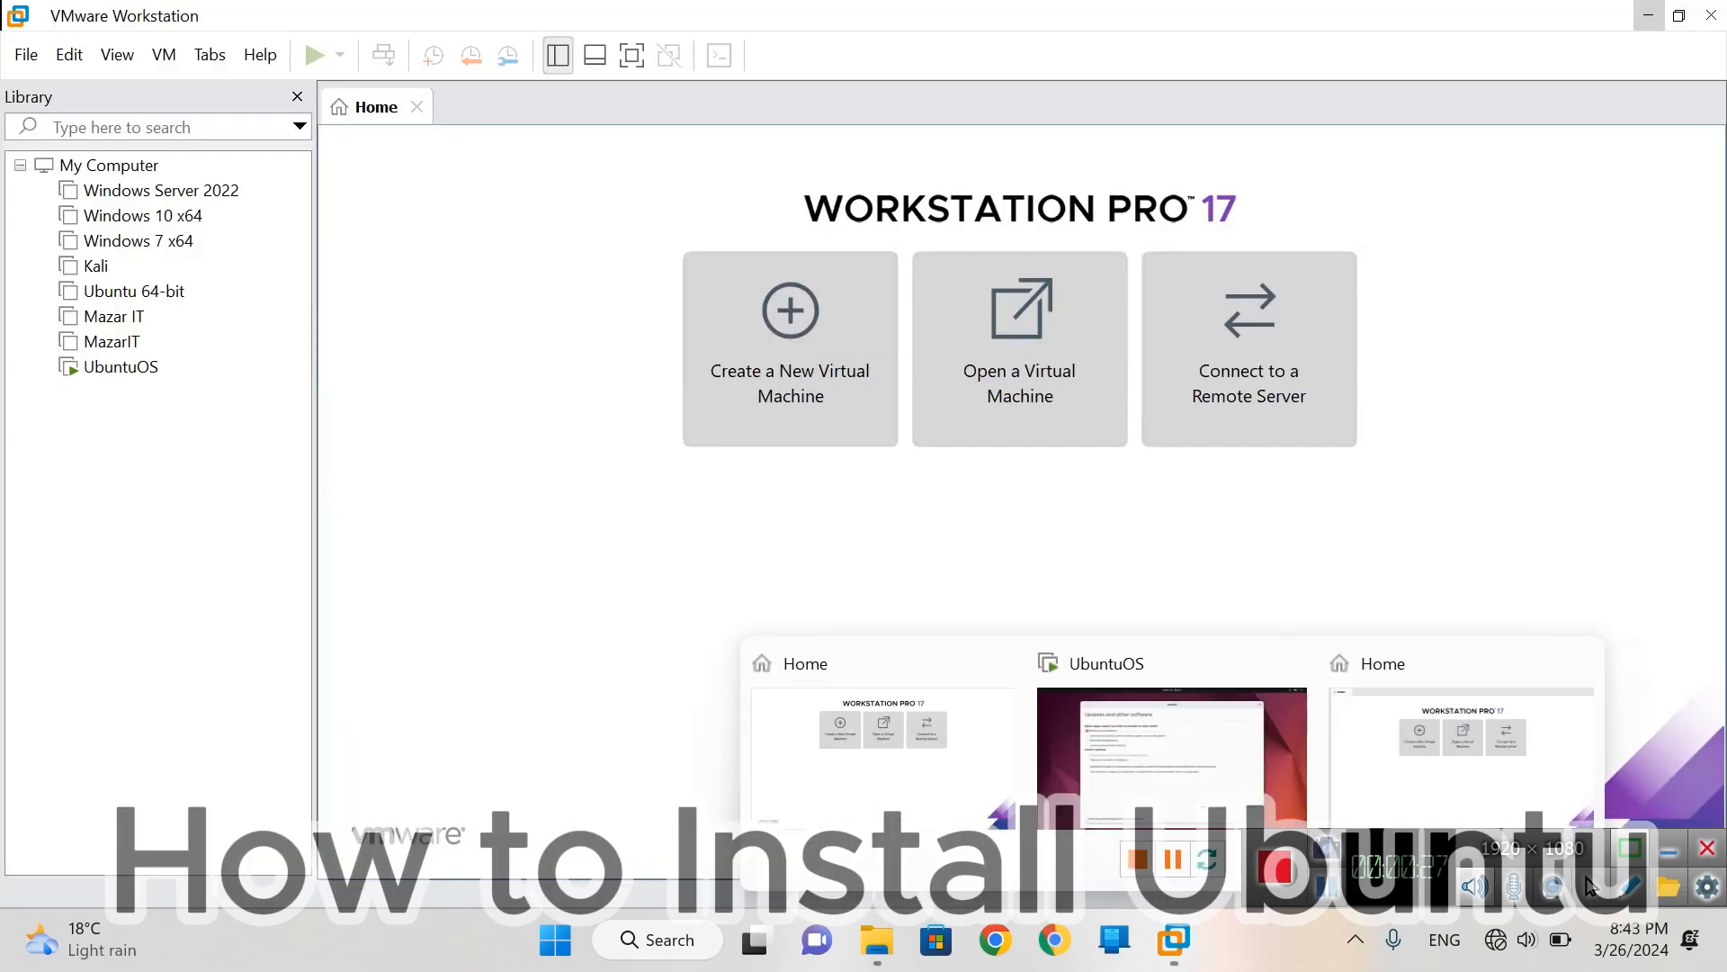
left_click(1172, 756)
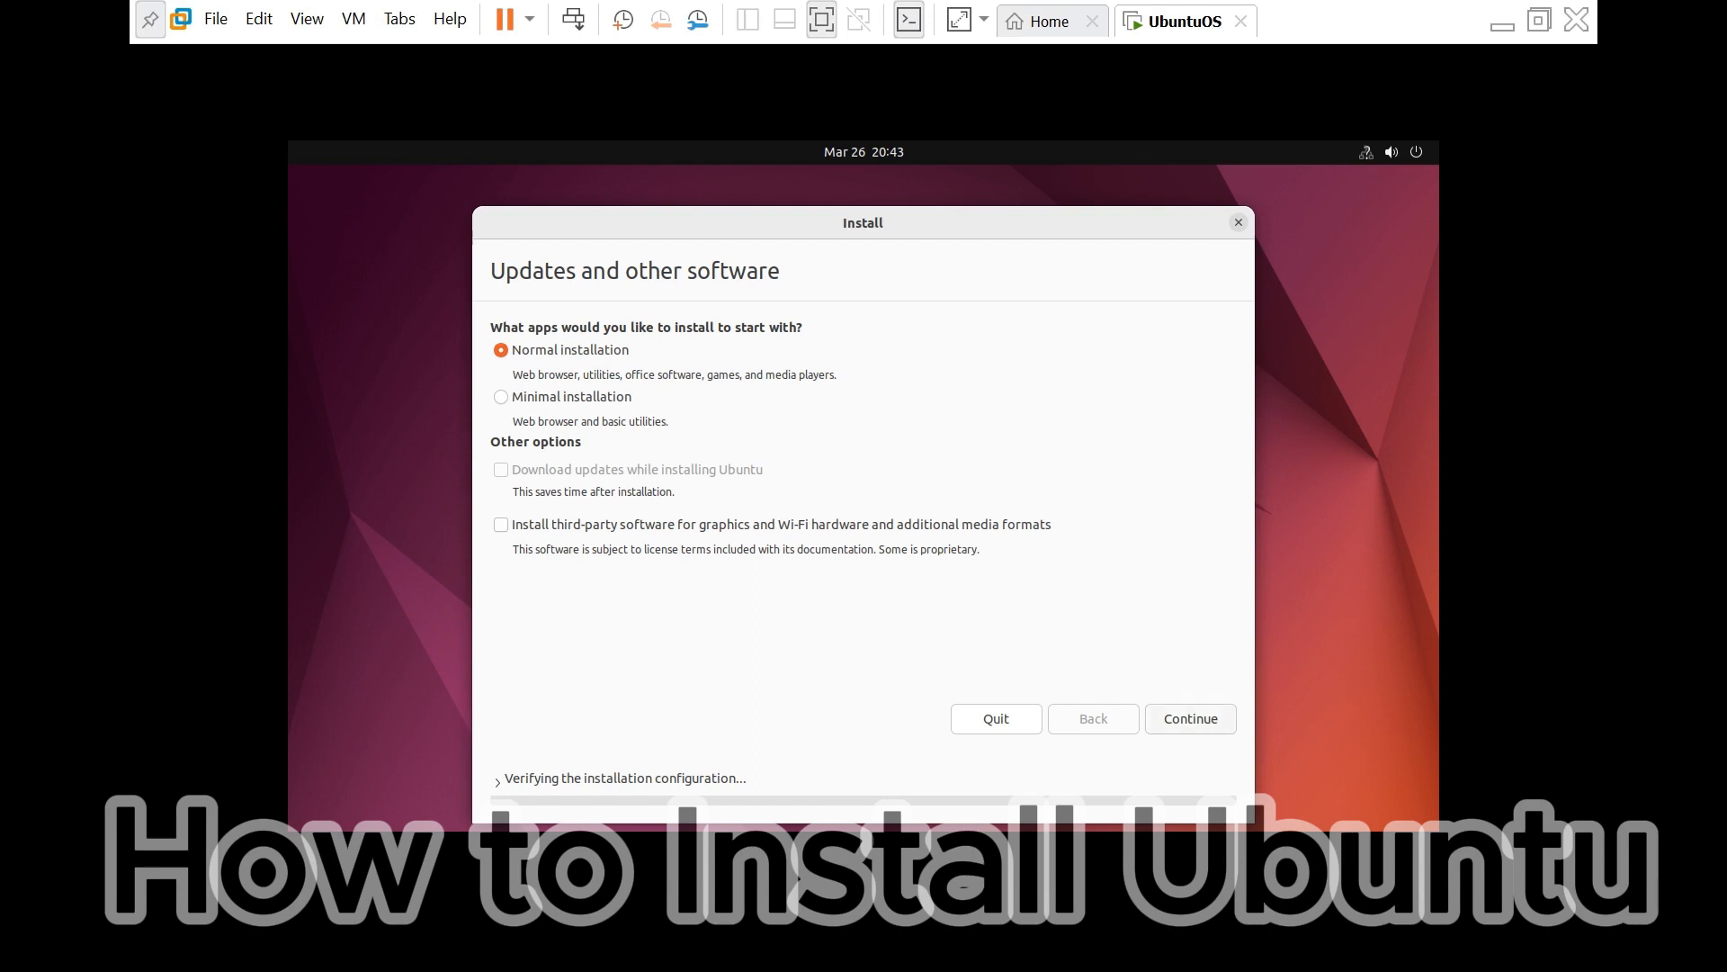
- Continue past Updates and other software with Normal installation kept
left_click(1190, 719)
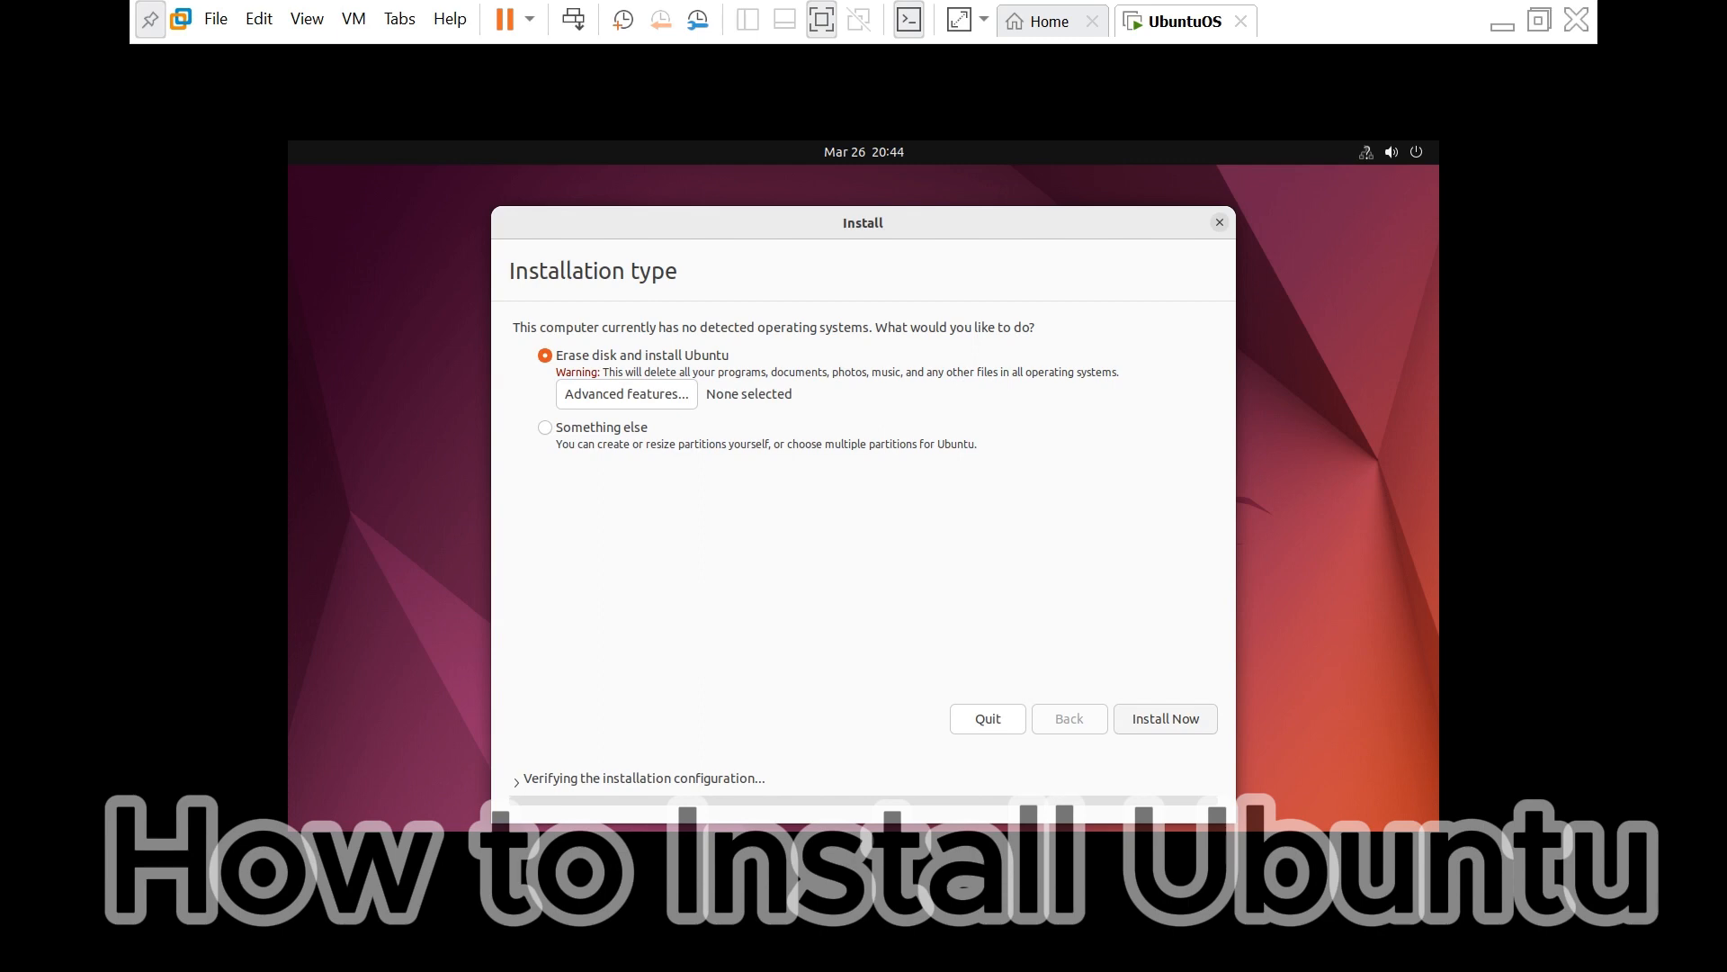
- Keep Erase disk with no advanced features (None) and start Install Now
left_click(627, 394)
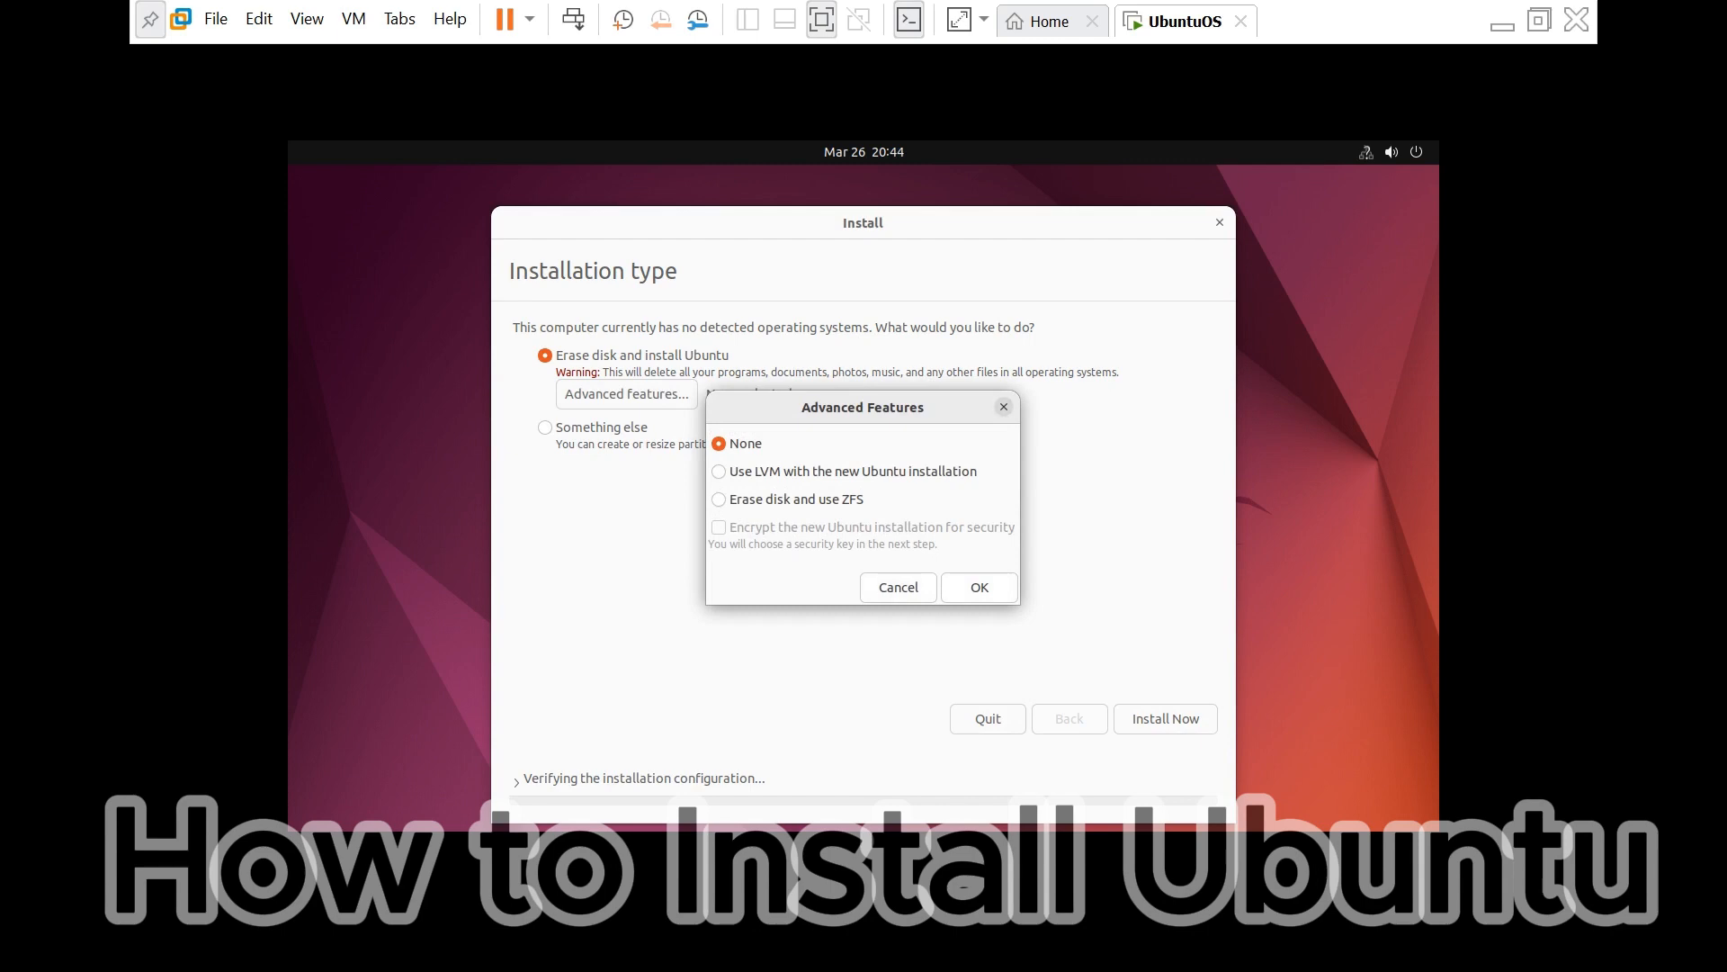
left_click(979, 586)
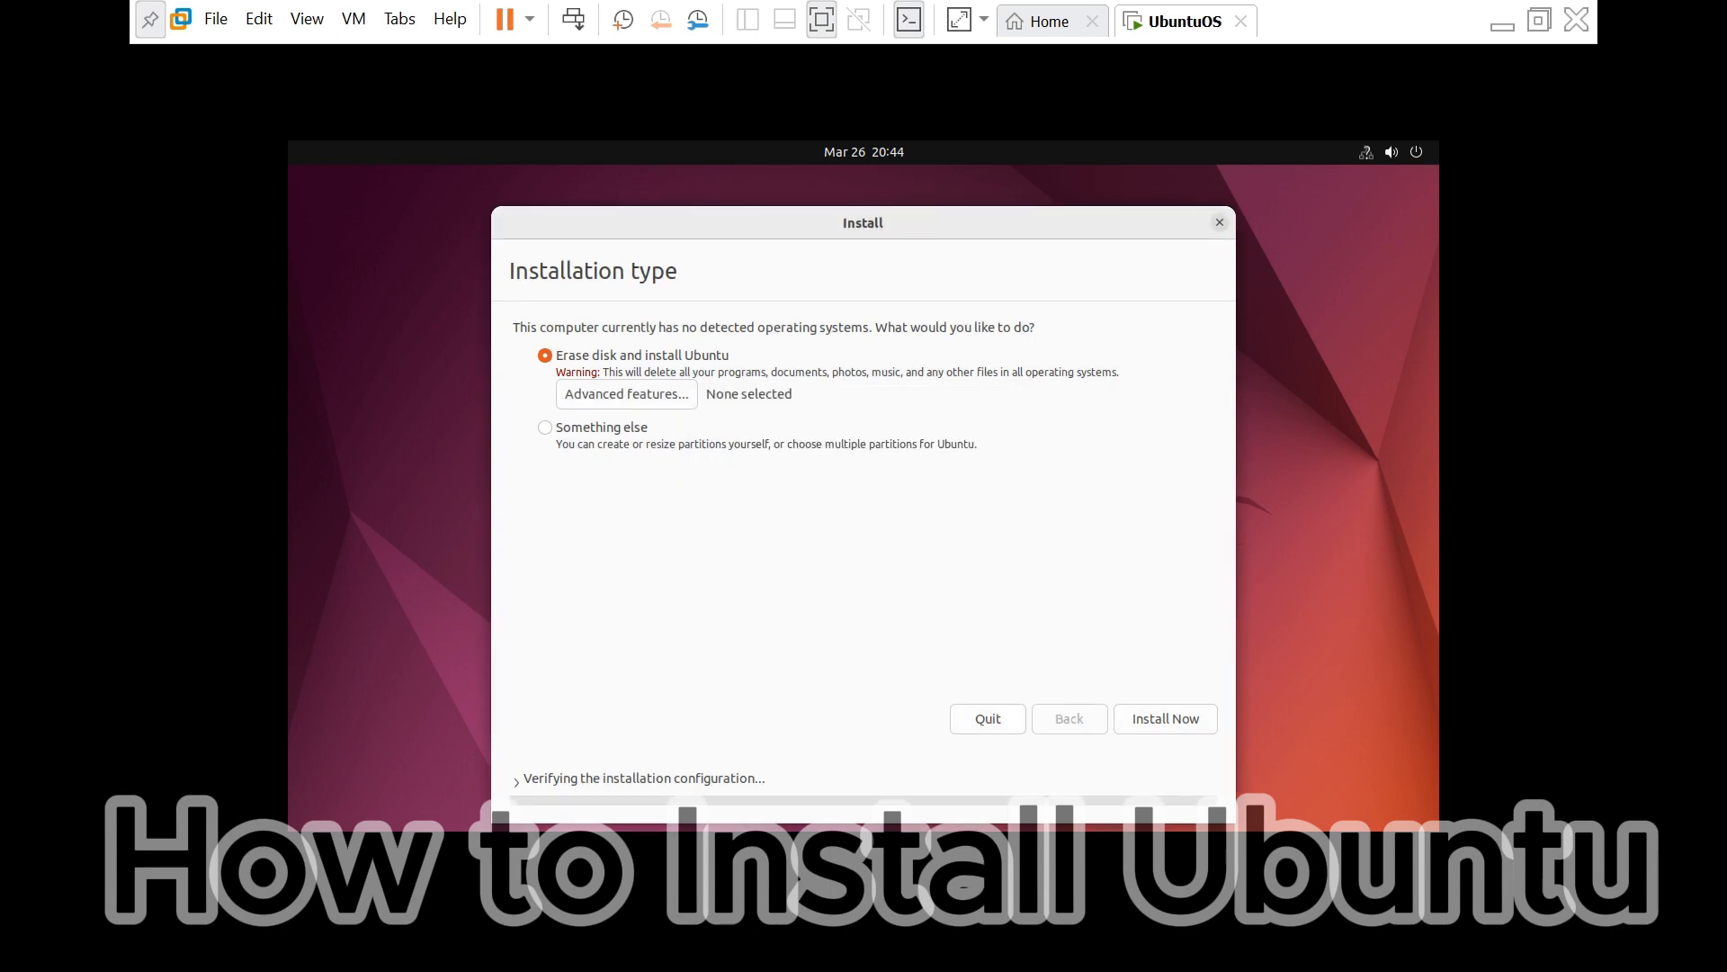
left_click(1165, 718)
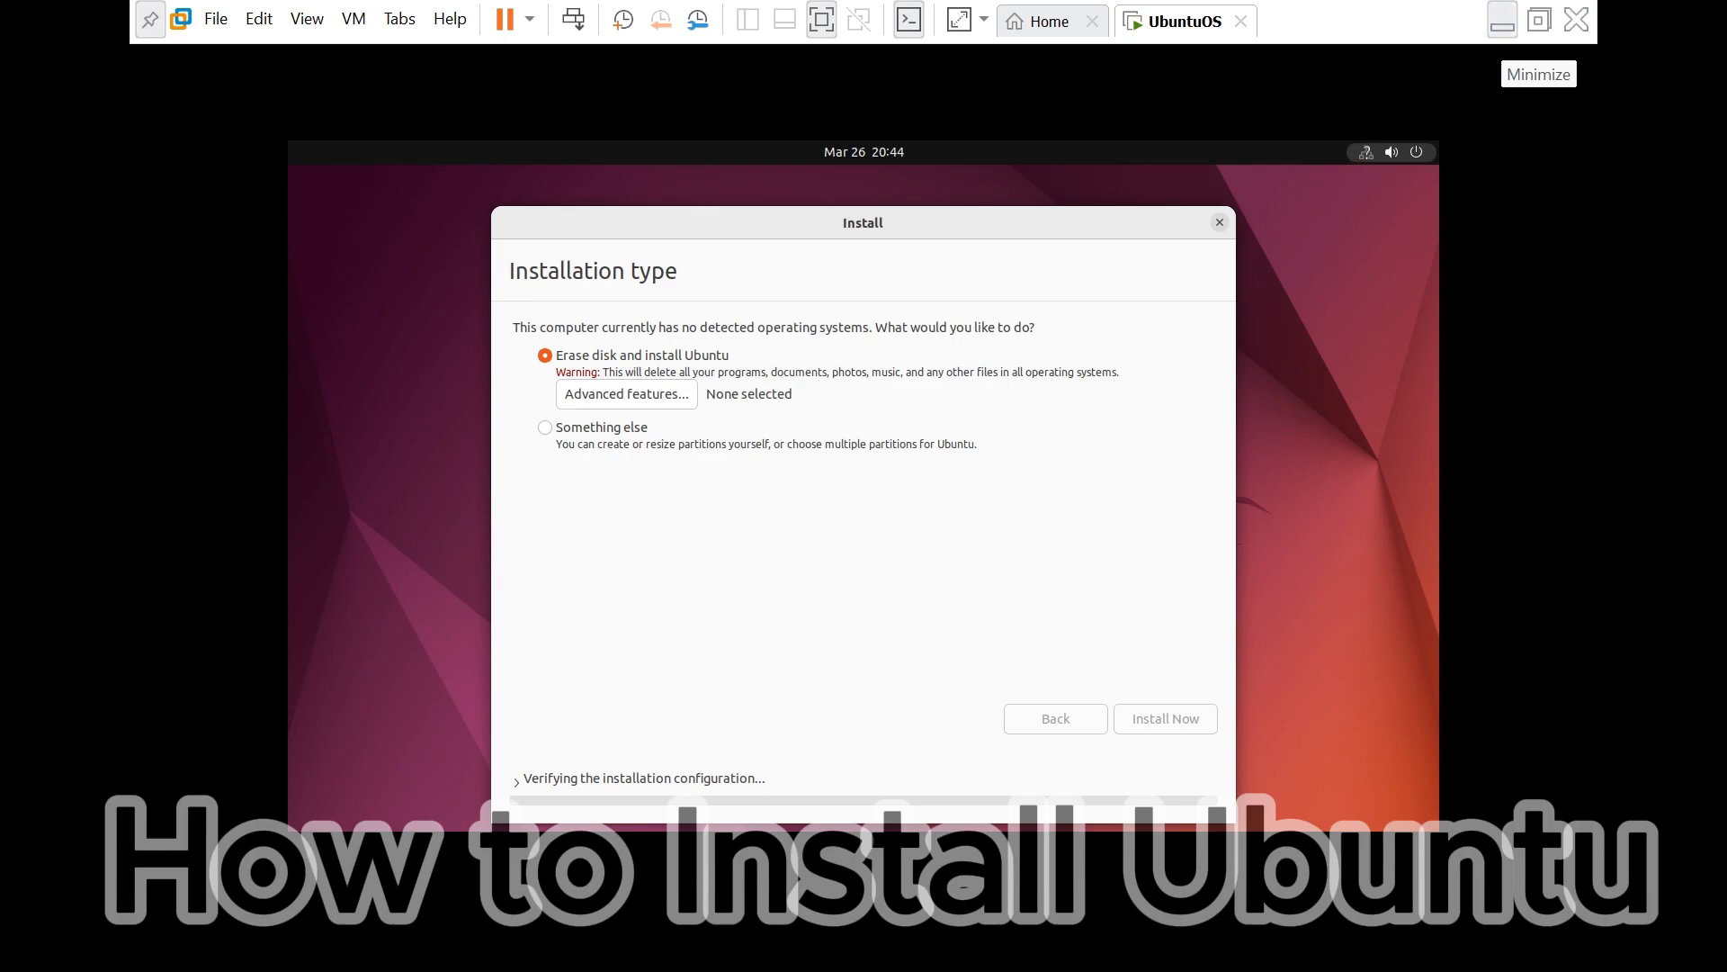
- Minimize the full-screen Ubuntu VM, then restore it from the taskbar
left_click(1502, 22)
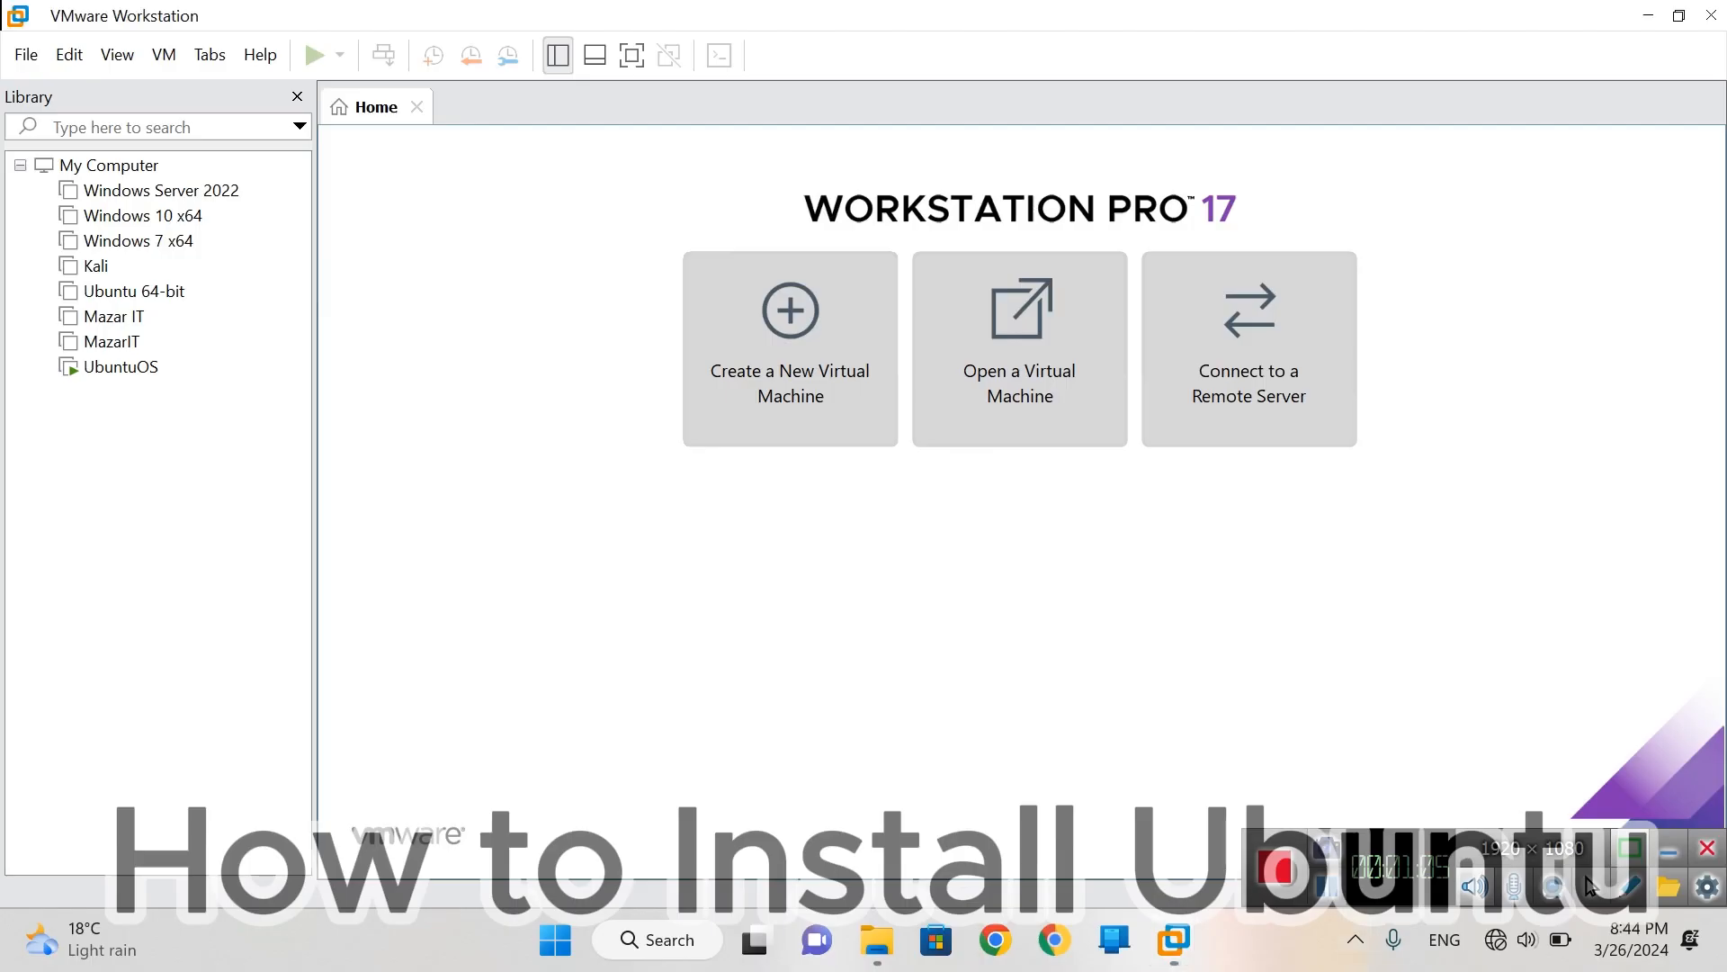
mouse_move(1174, 940)
left_click(1170, 859)
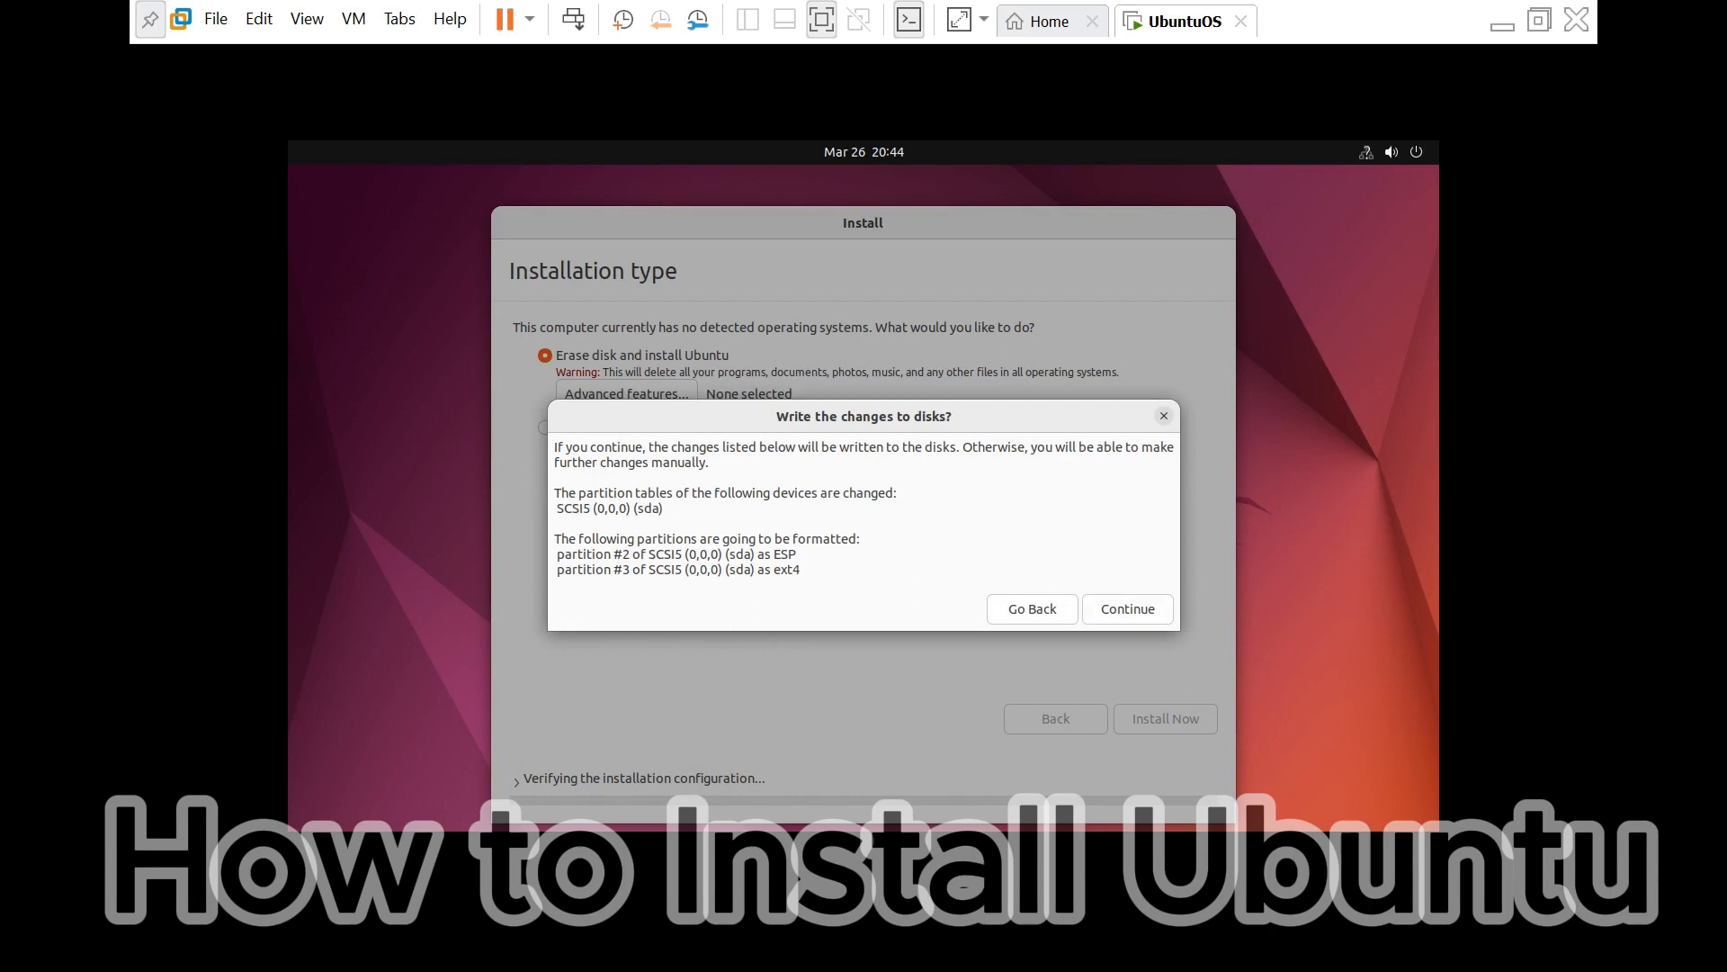
- Confirm writing the partition changes to the virtual disk
left_click(1128, 609)
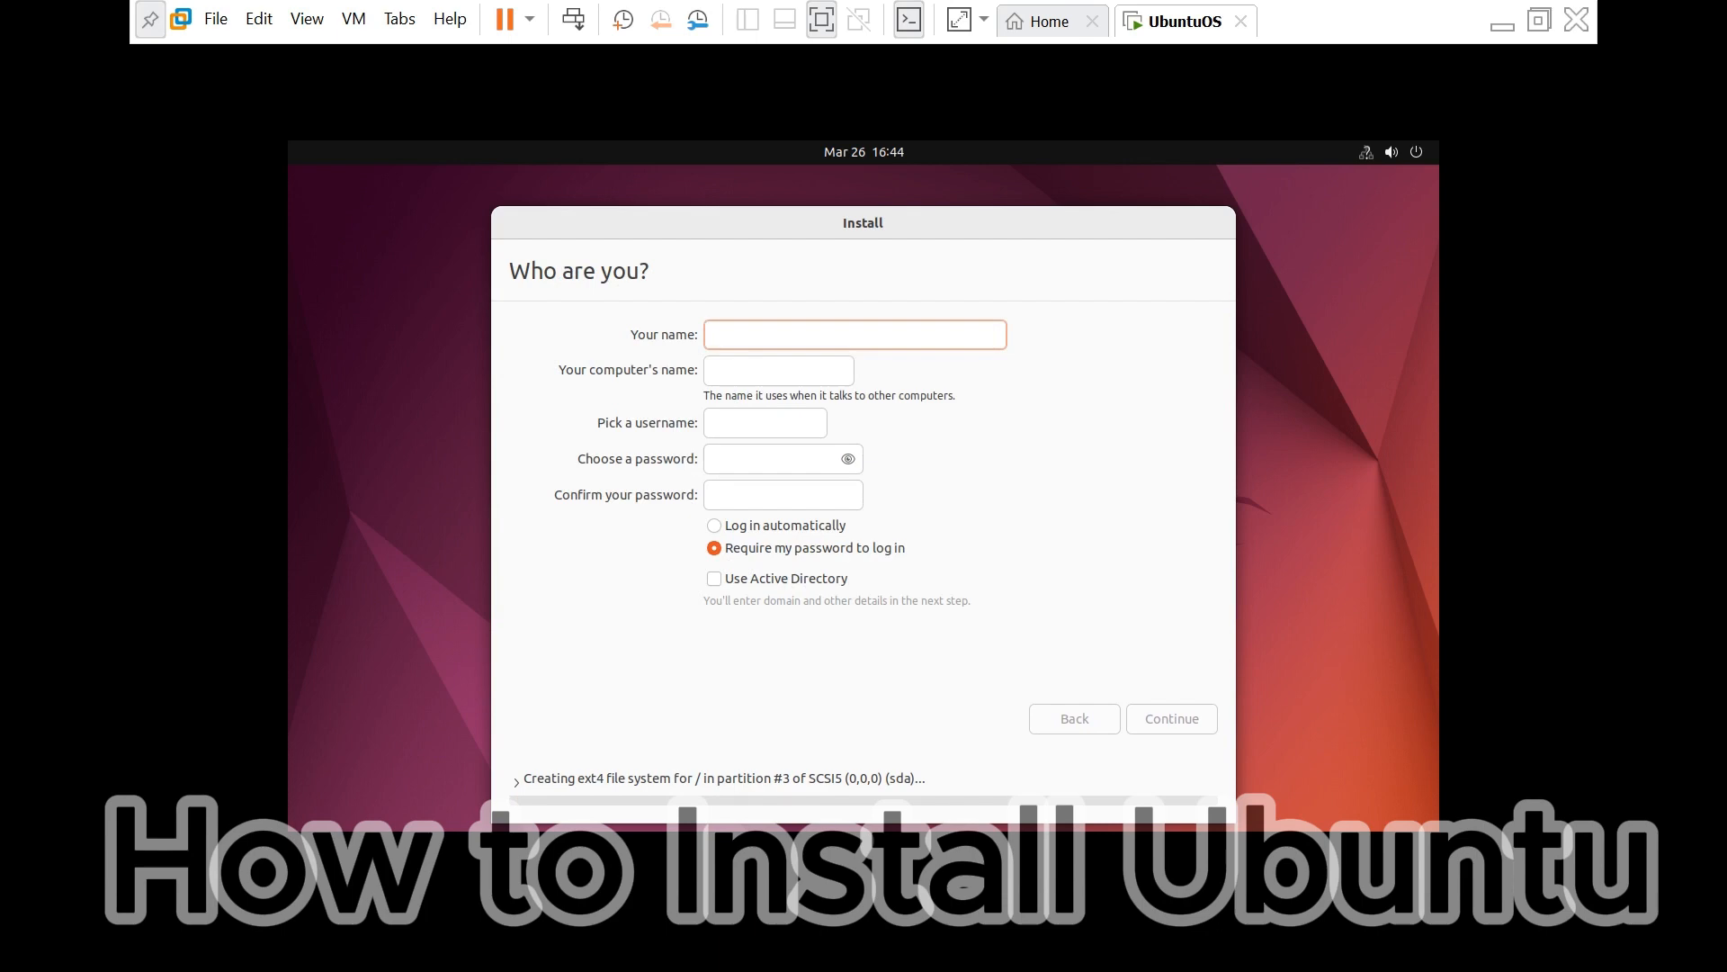
- Enter the account name, set and confirm the password, and keep a password required at login
type("Mazar")
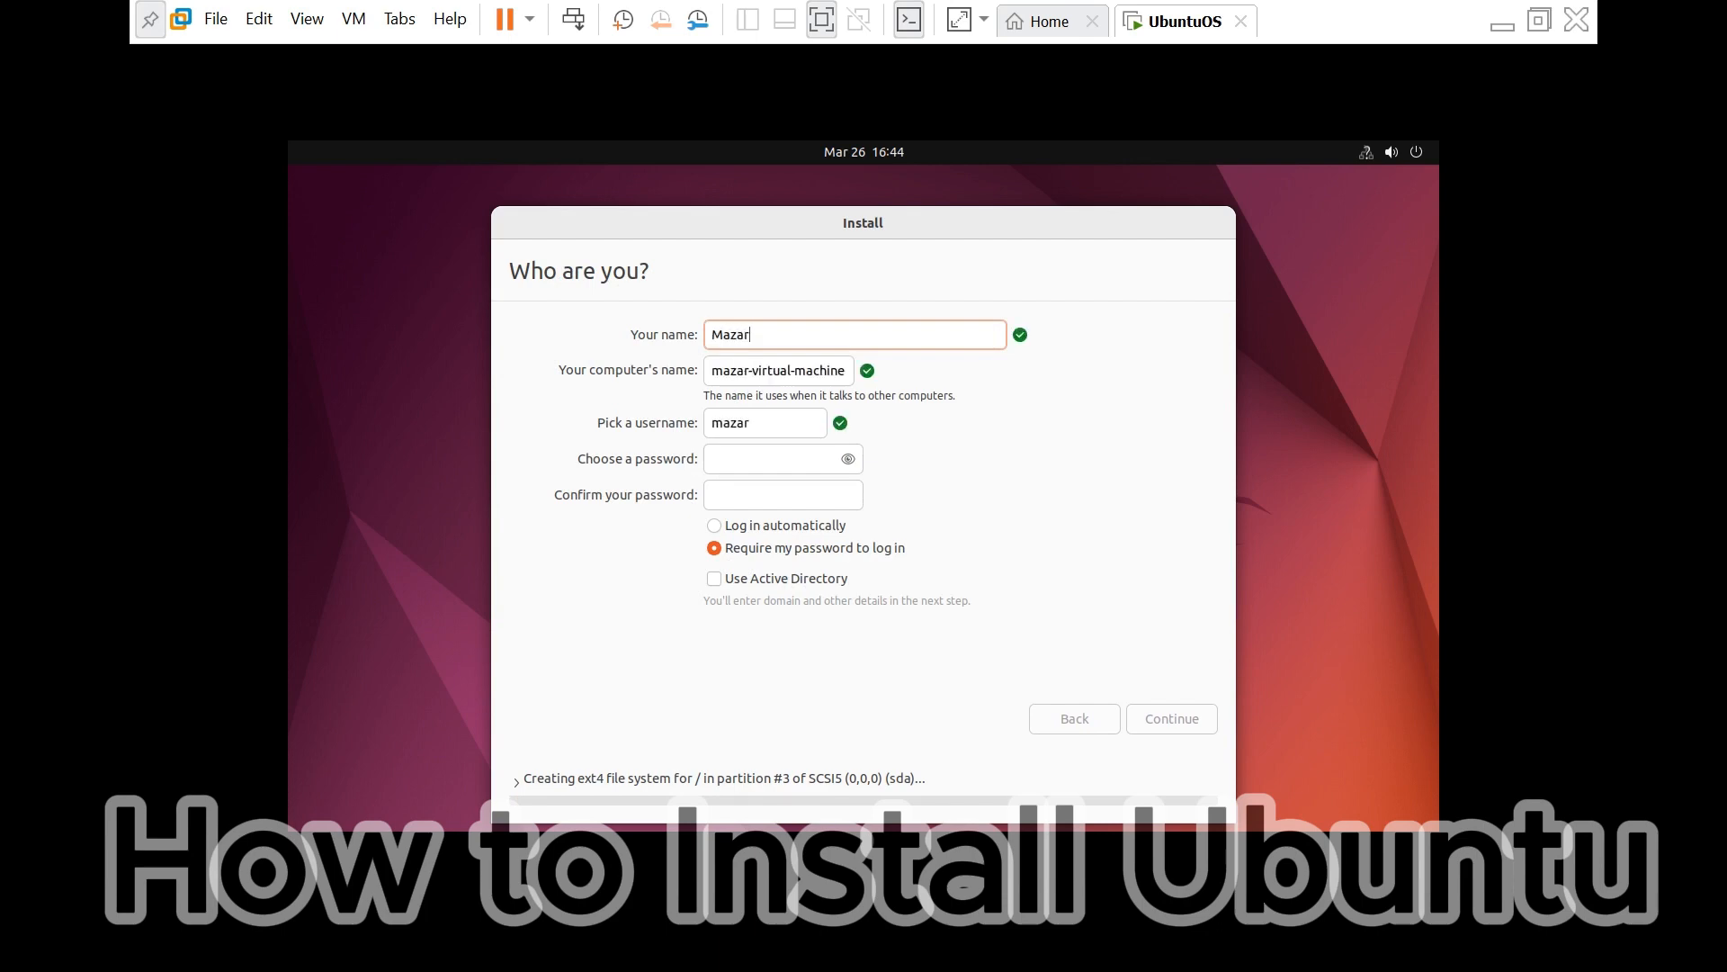
type("IT")
key("Tab")
key("Tab")
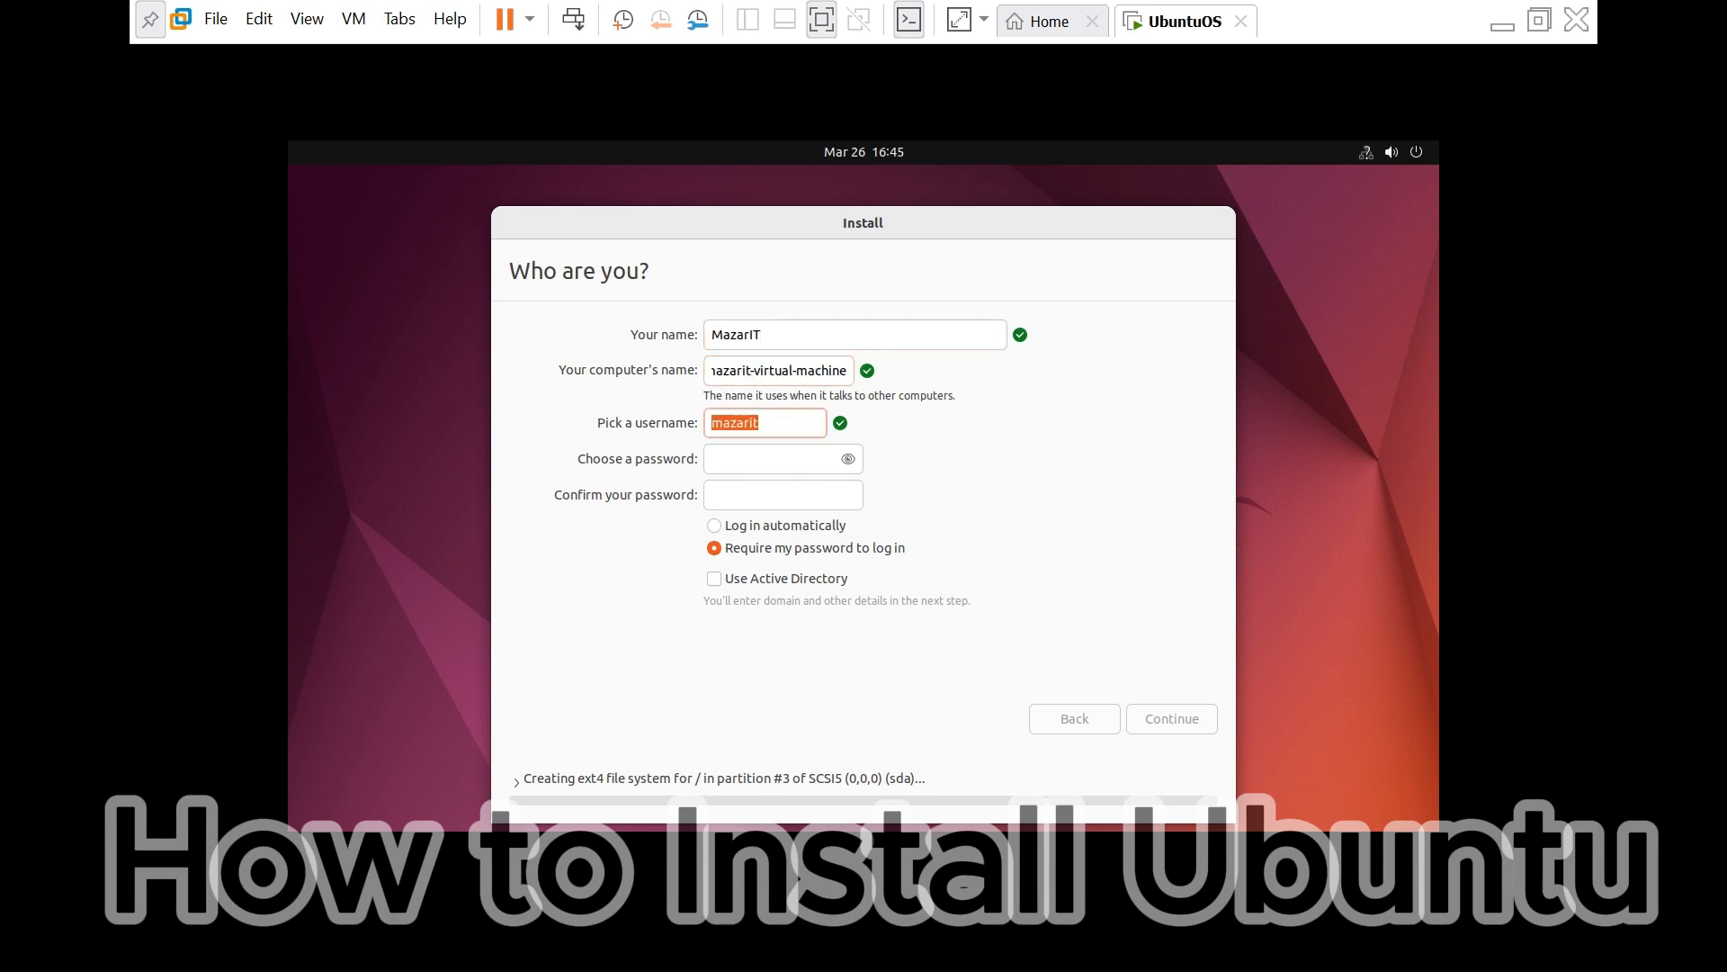
key("Tab")
type("123")
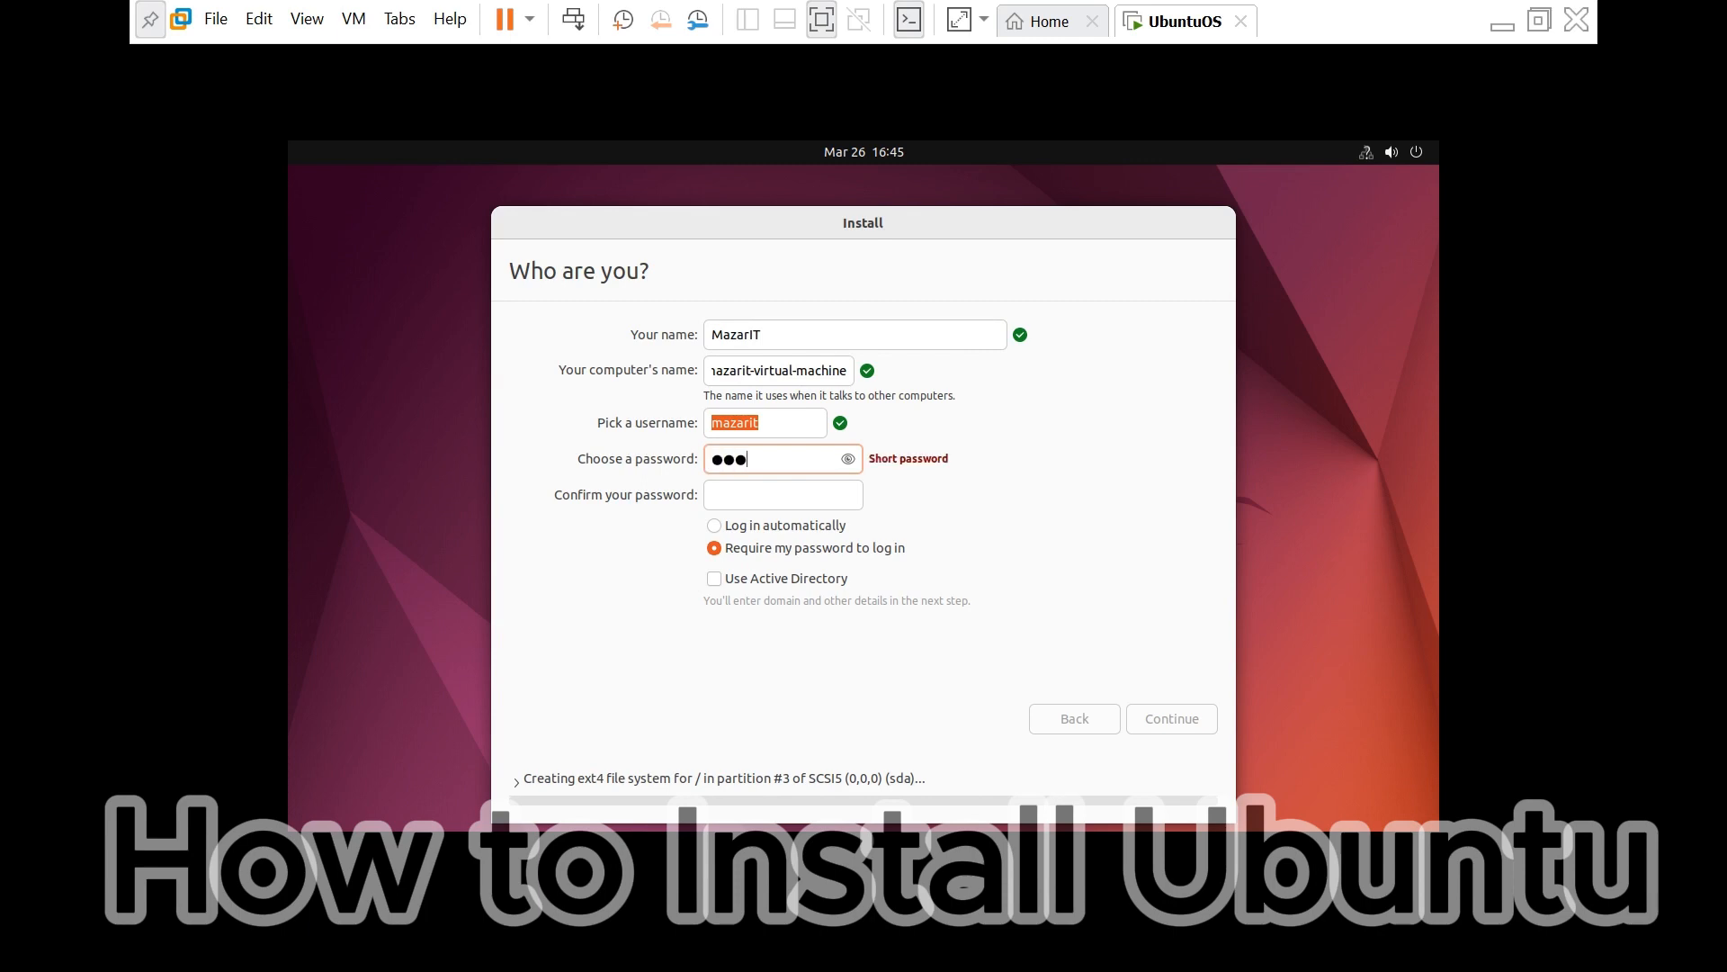
type("456789")
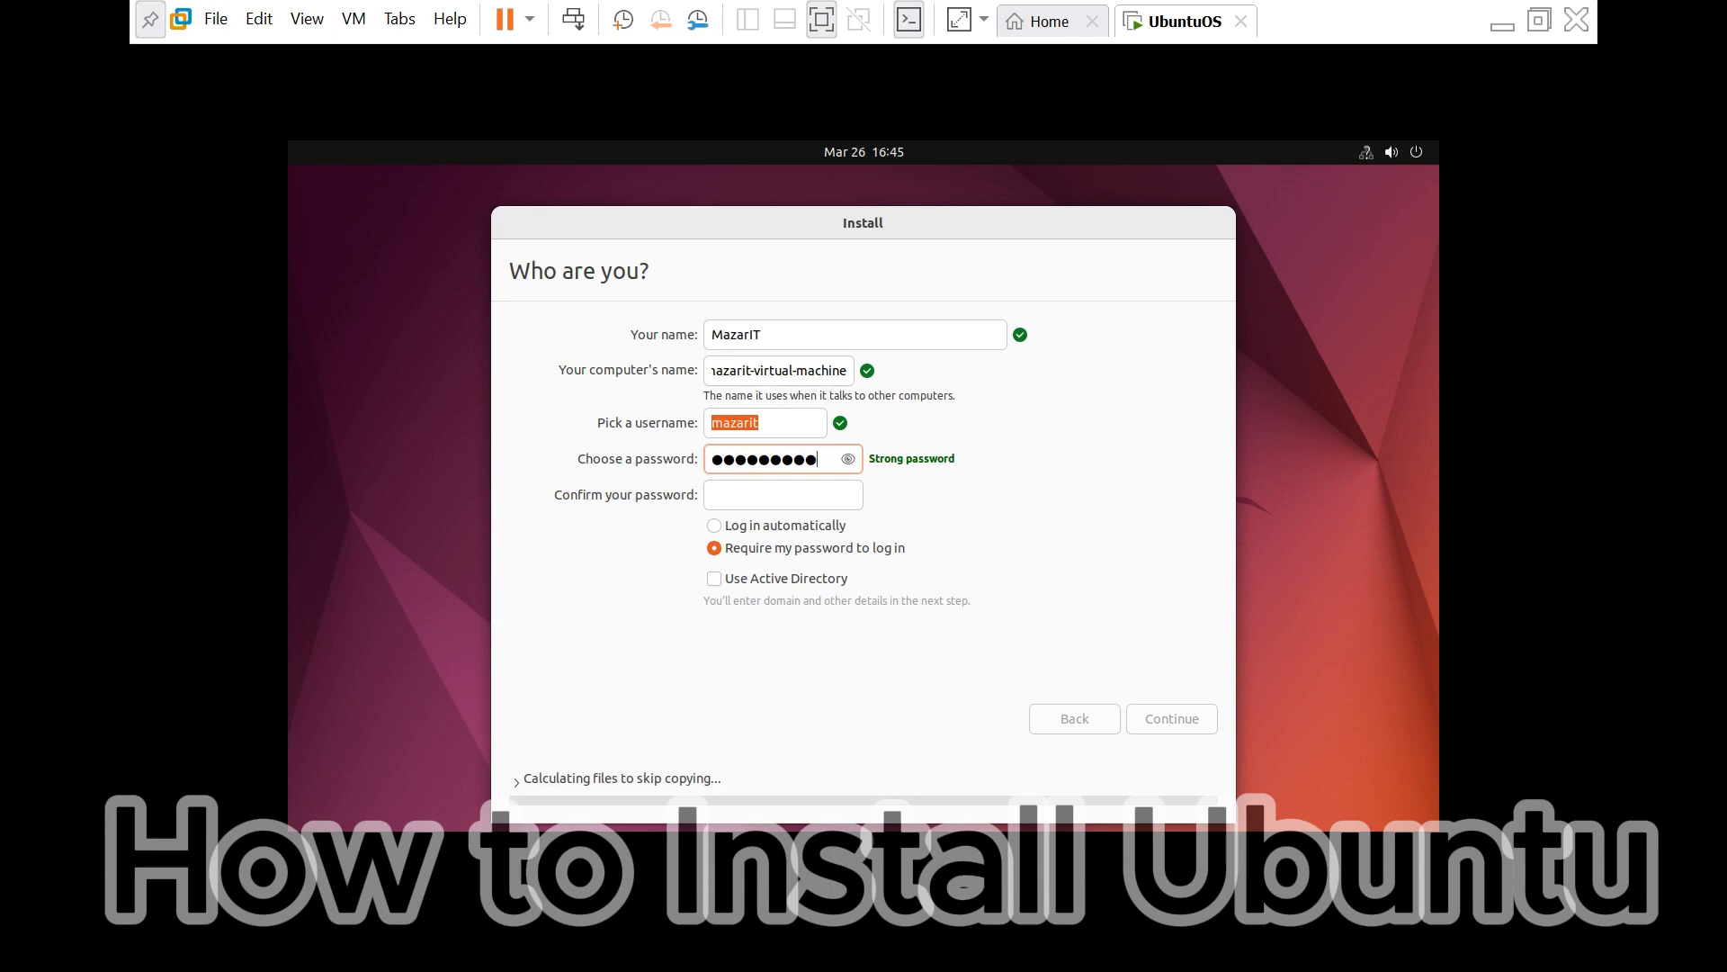
key("Tab")
type("1234")
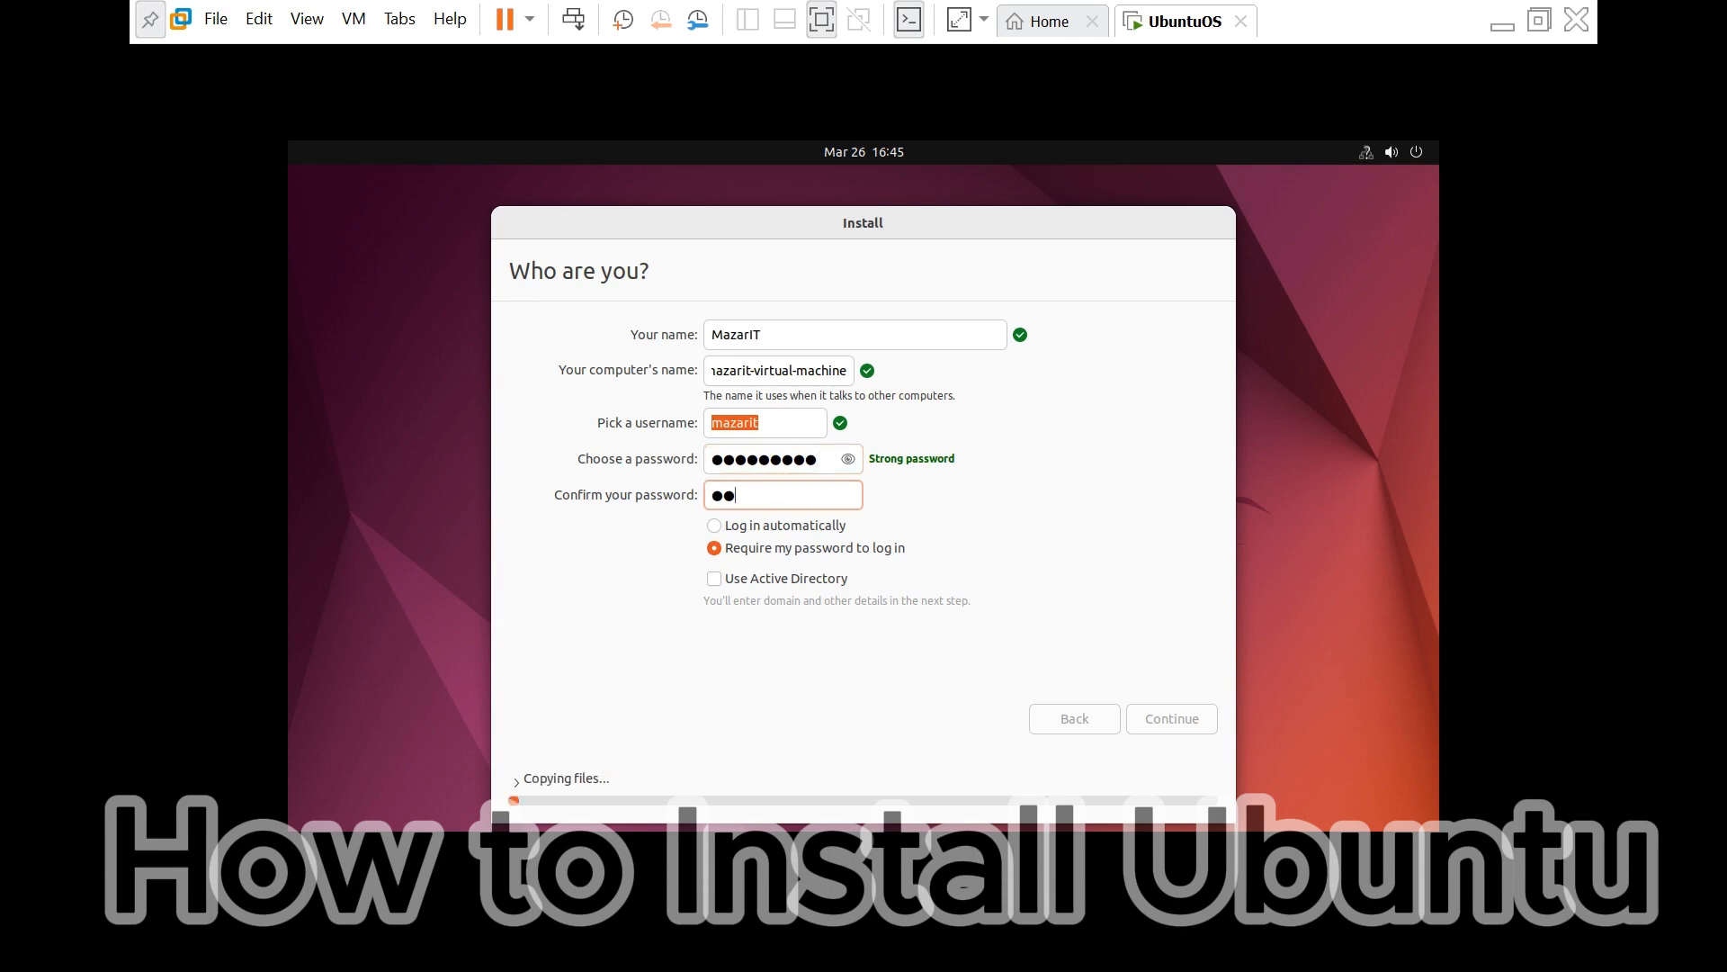
type("56789")
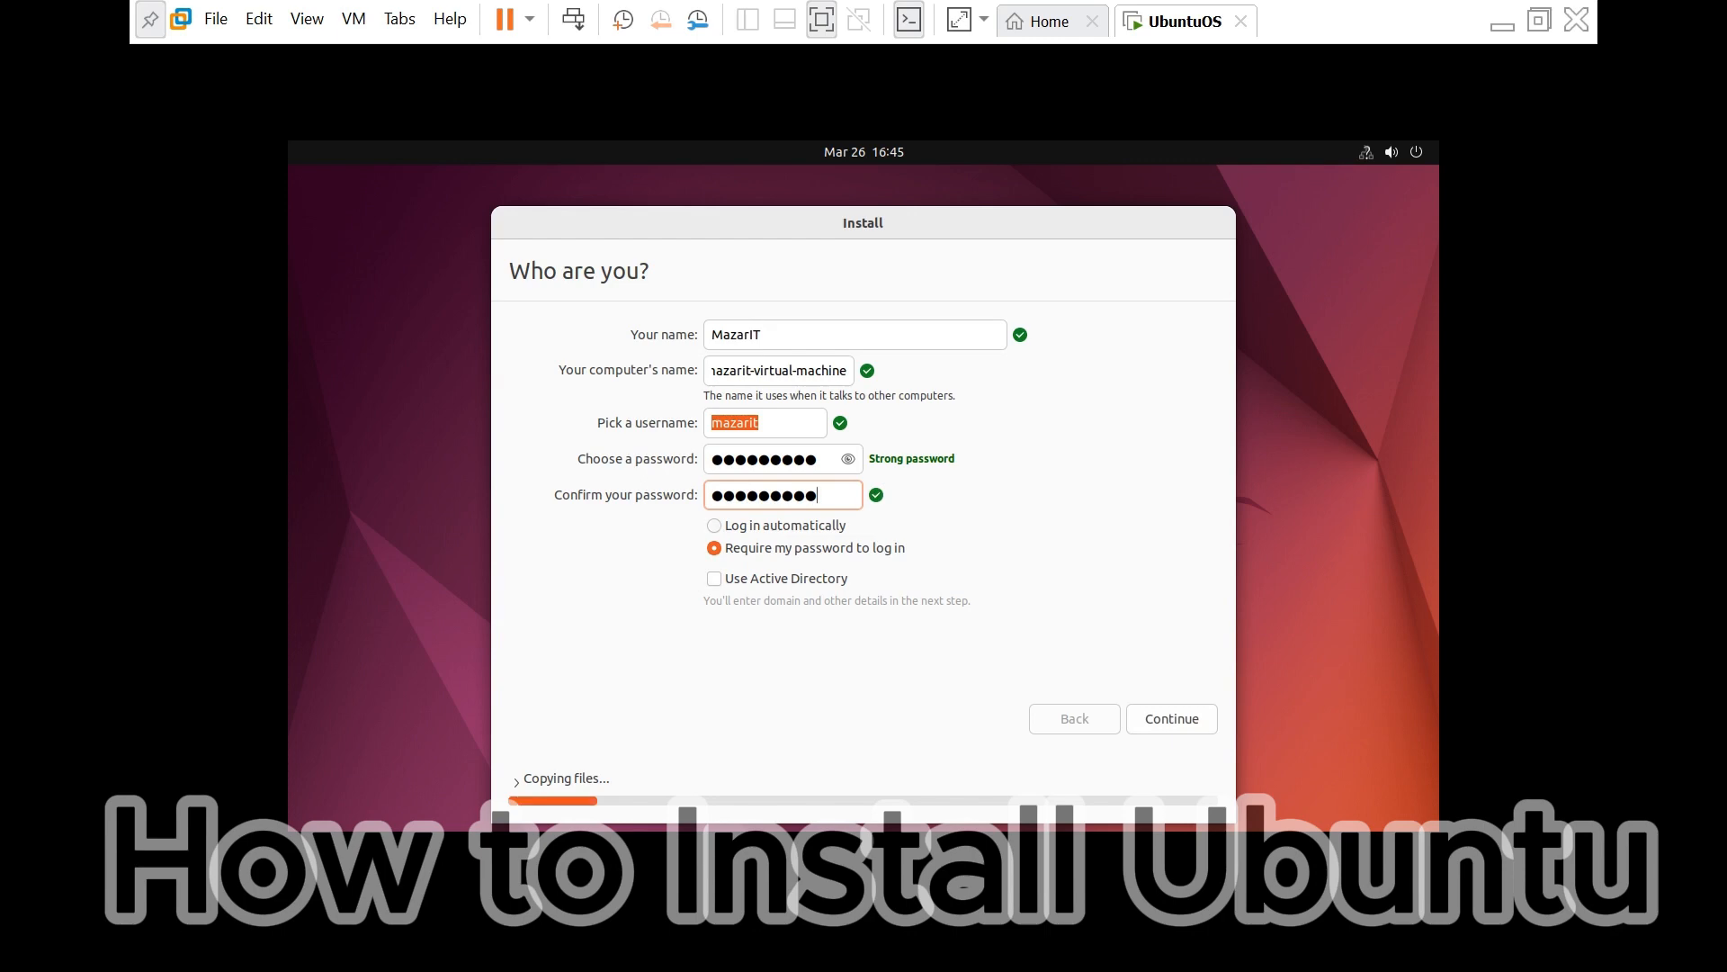
left_click(715, 525)
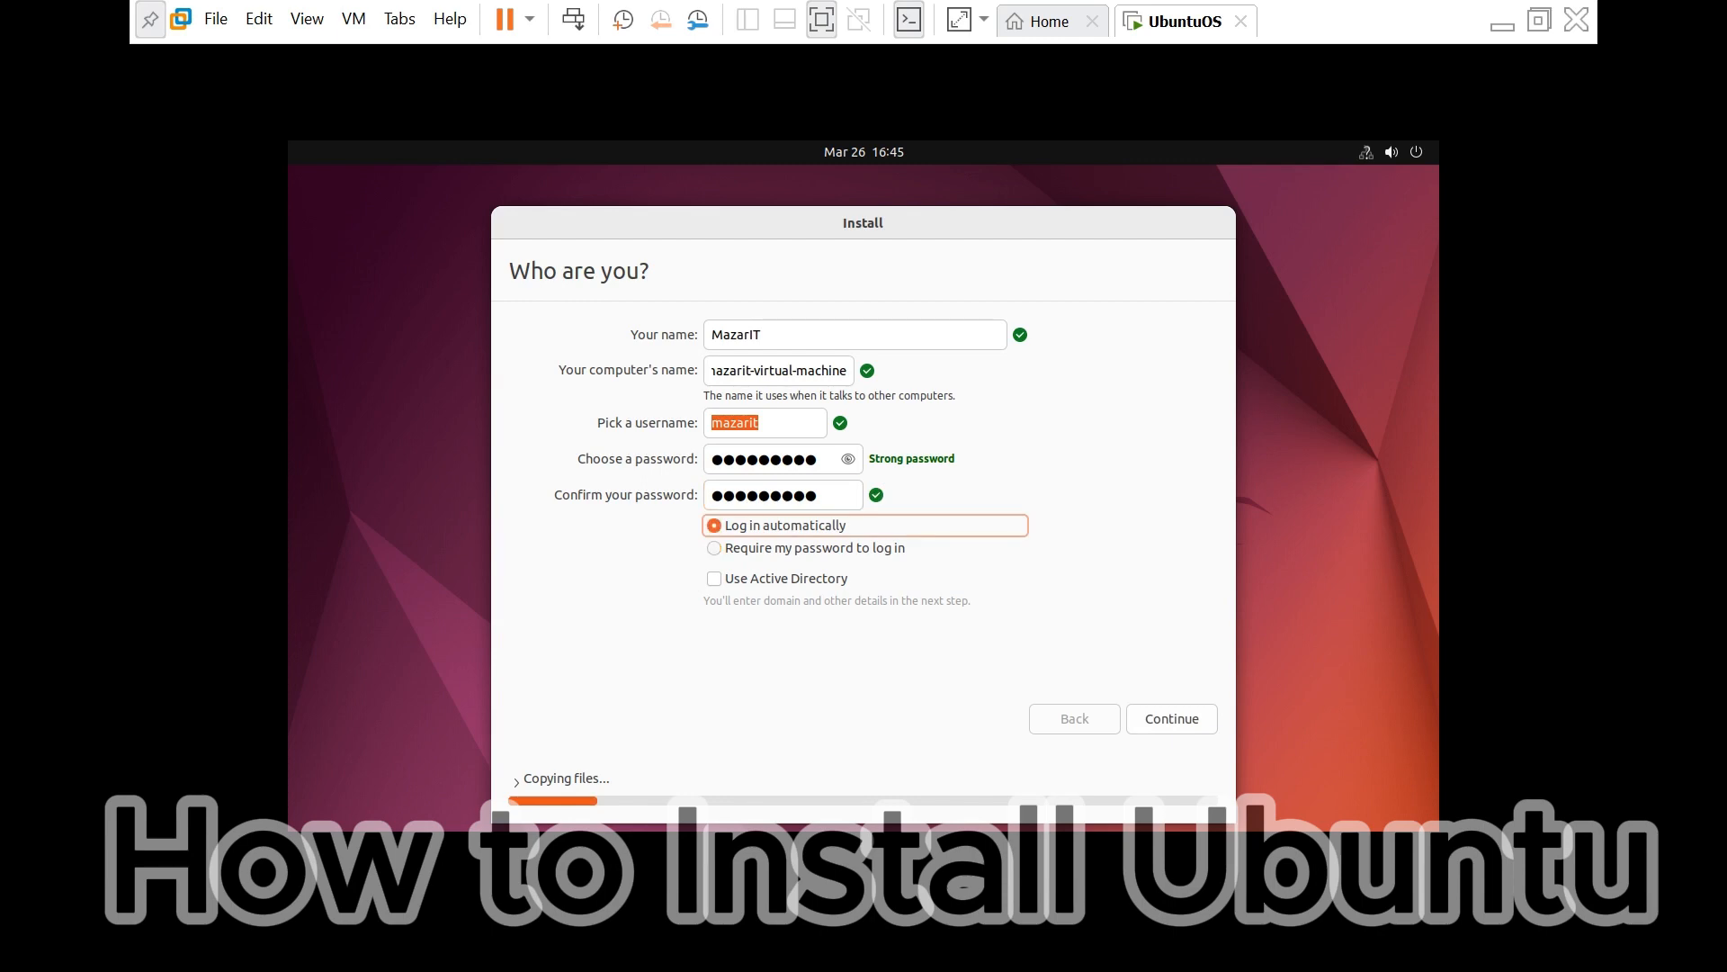
left_click(714, 548)
- Submit the account details so files start copying, then leave the full-screen VM view
key("Return")
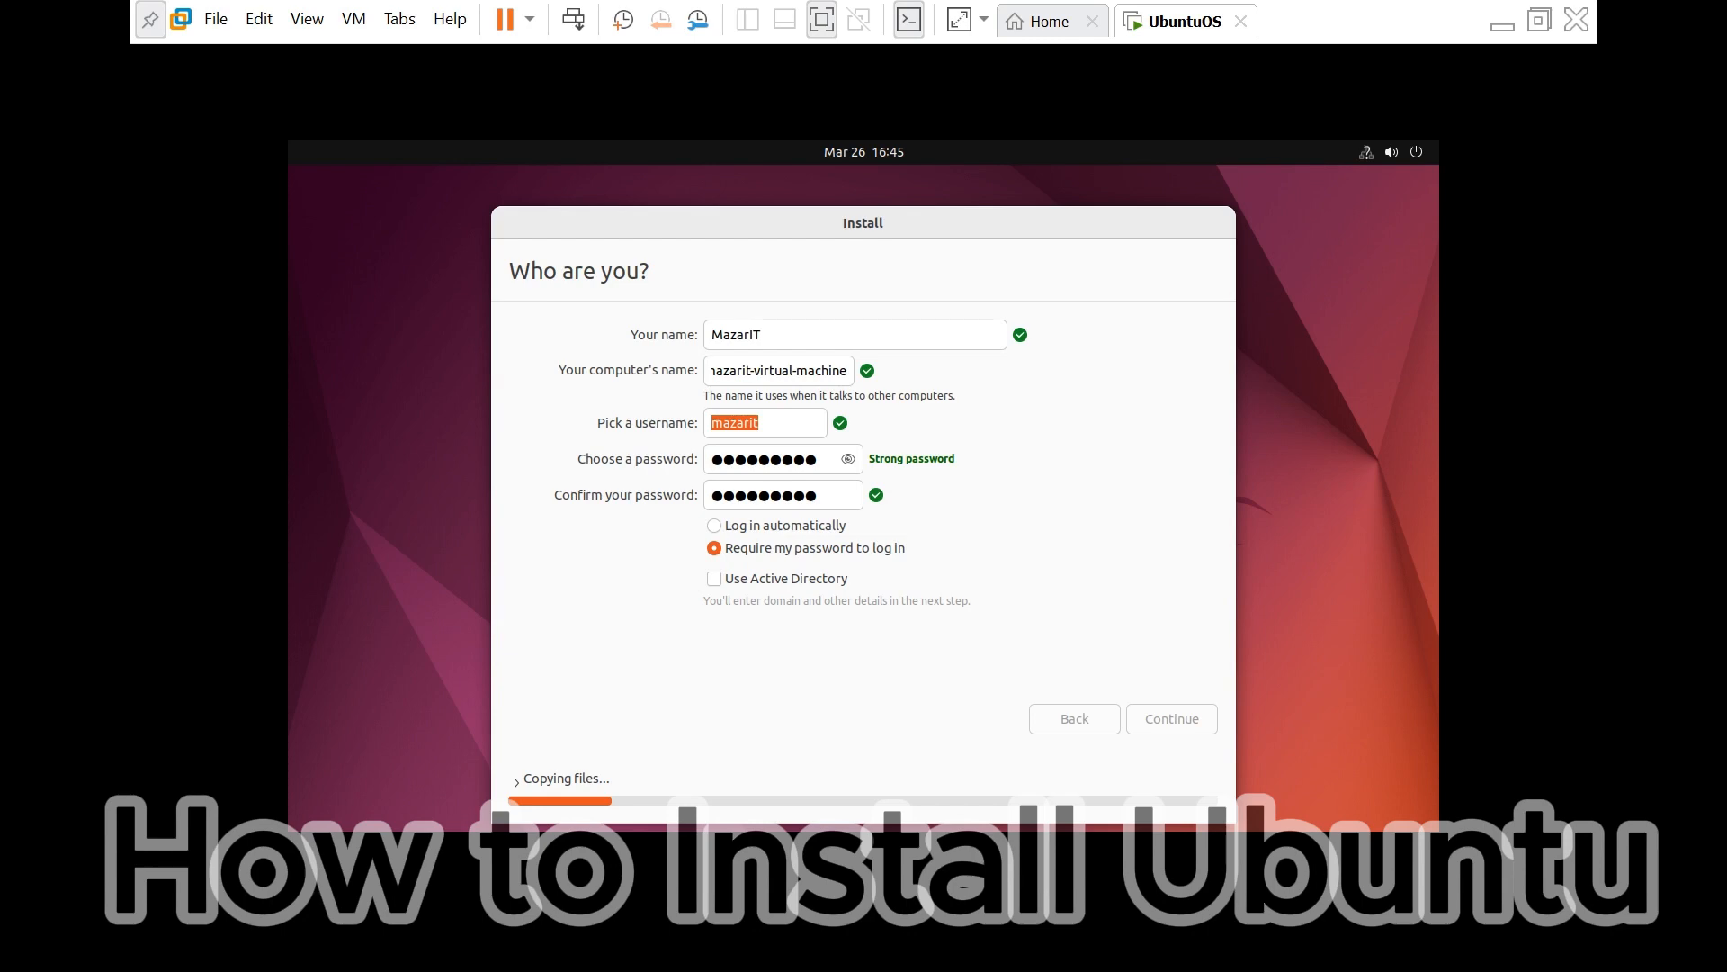
key("Return")
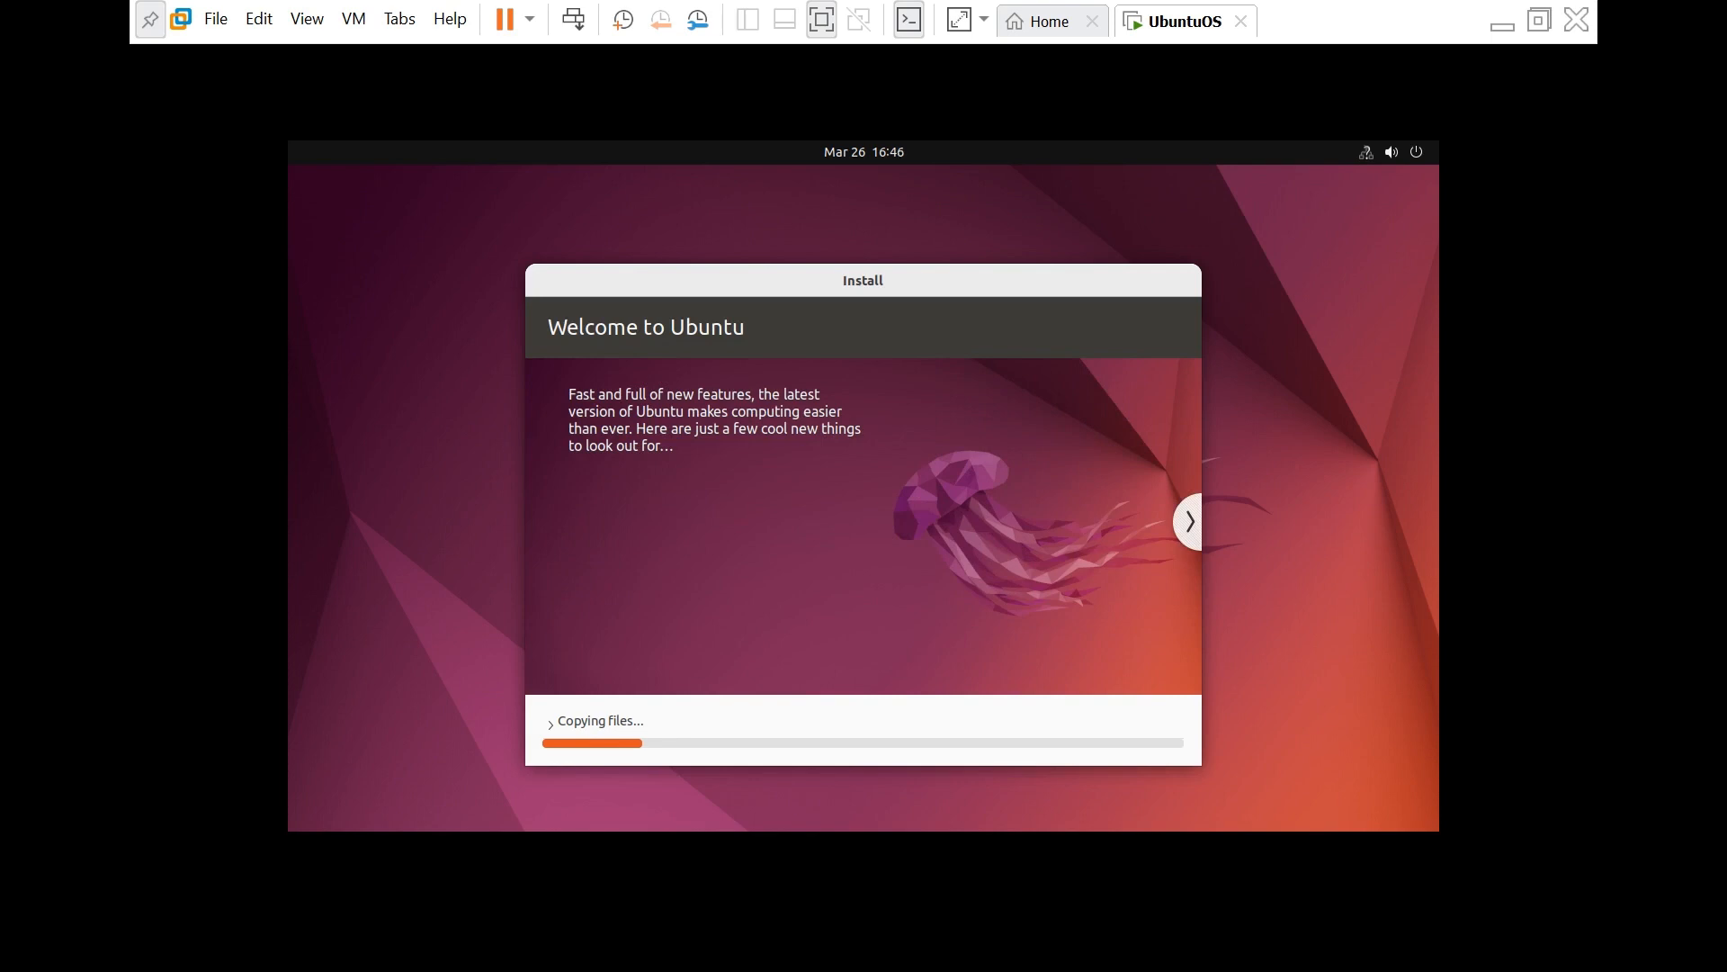
left_click(1502, 25)
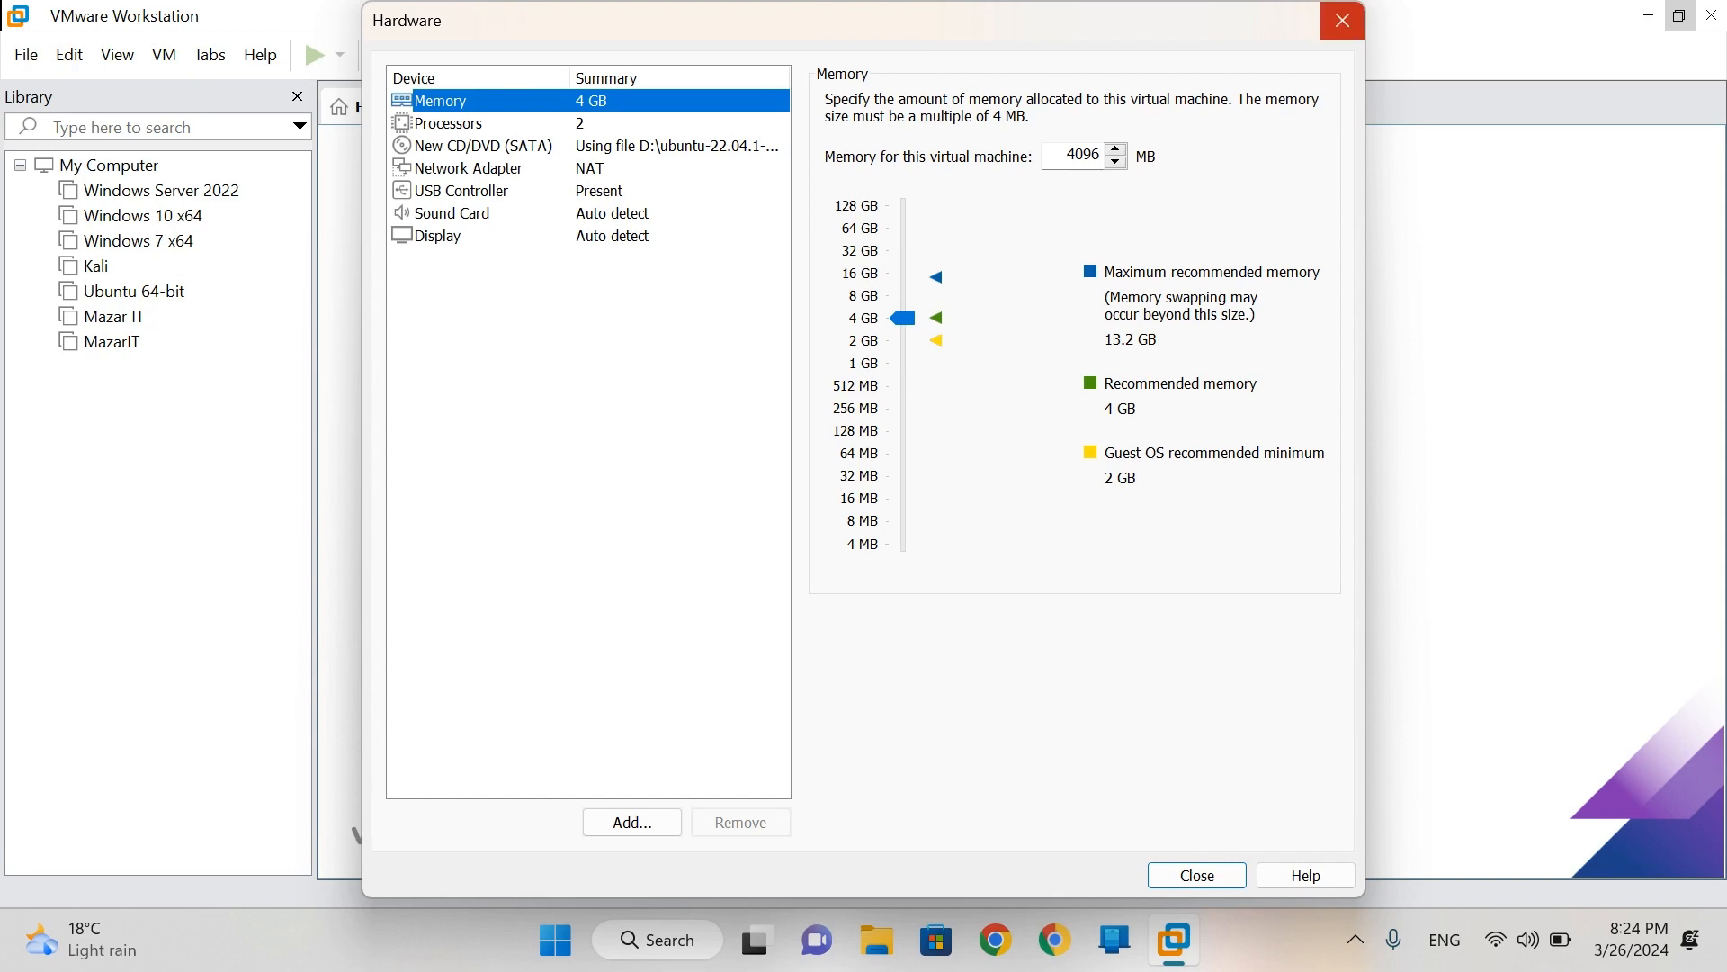
- Finish creating UbuntuOS, dismiss the side-channel mitigations notice, then minimize VMware to the desktop
left_click(1342, 20)
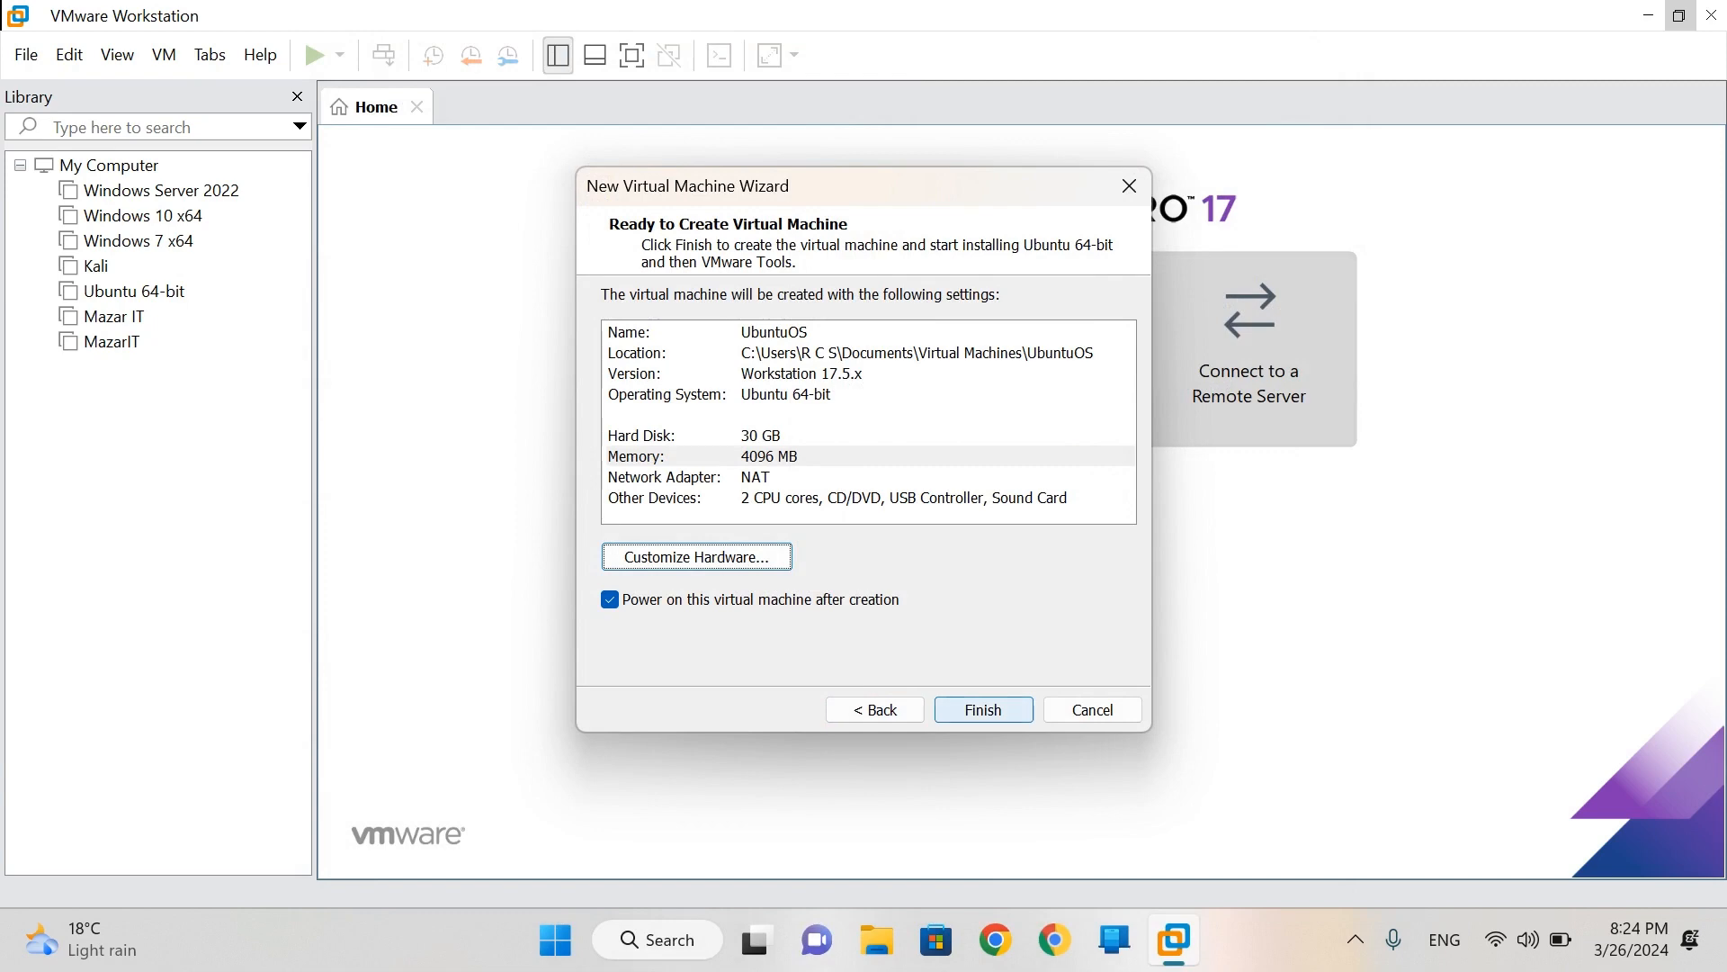
key("Return")
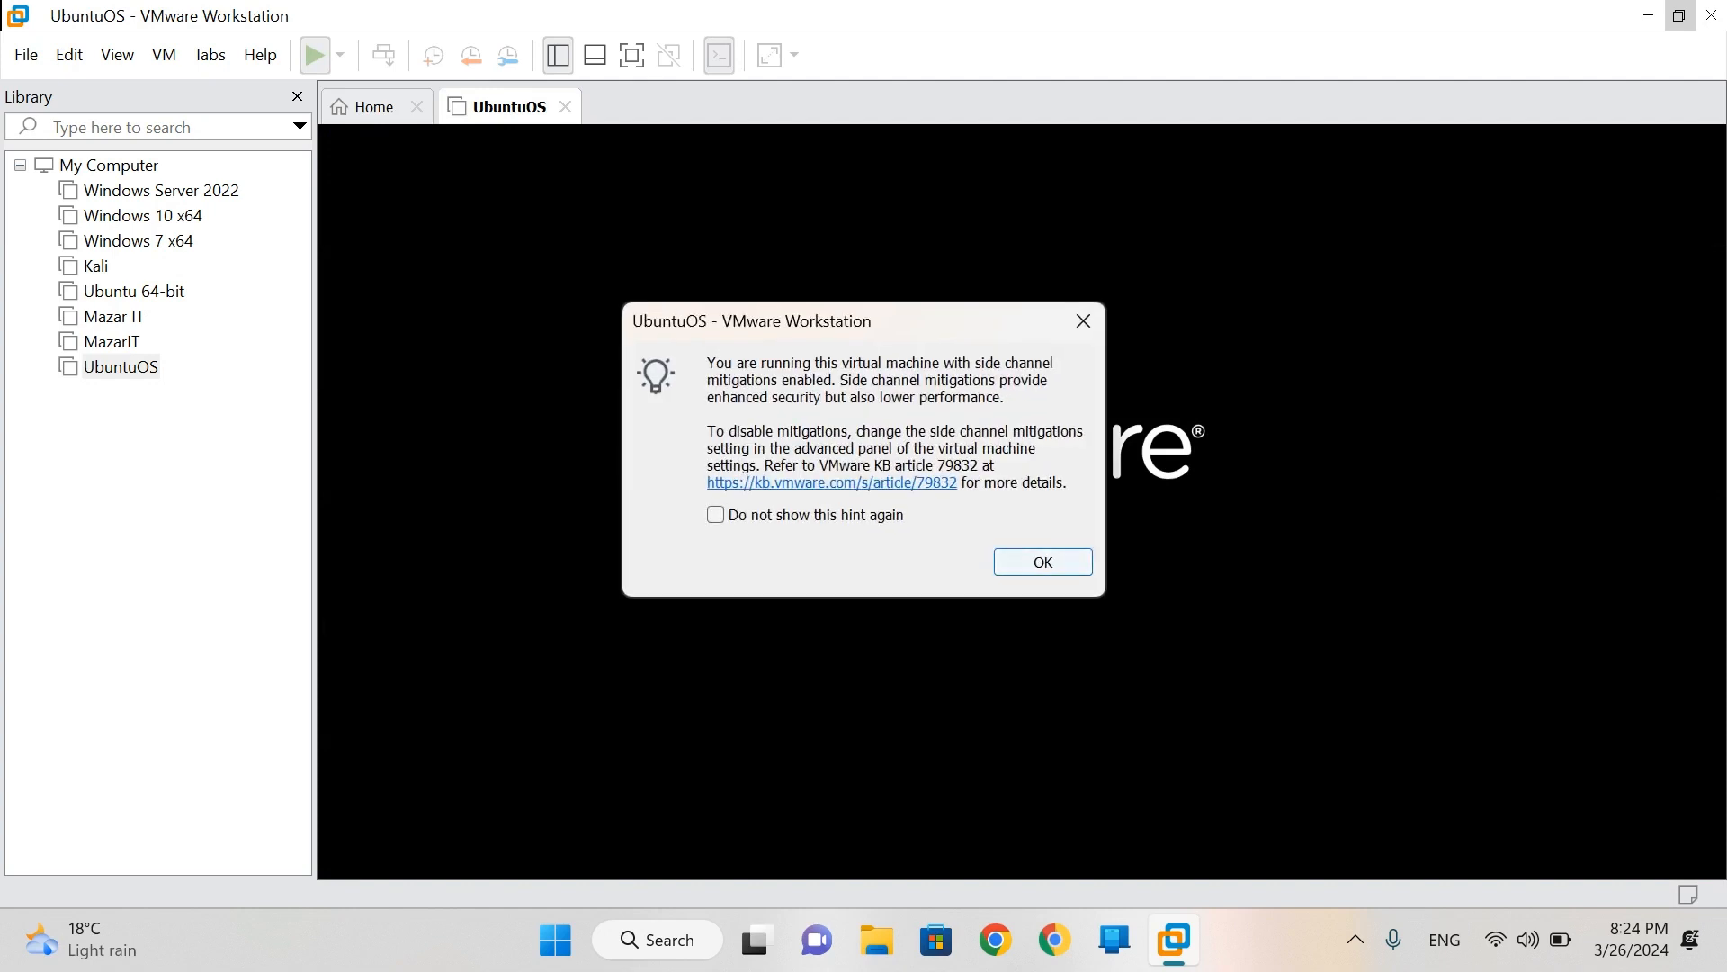
key("Return")
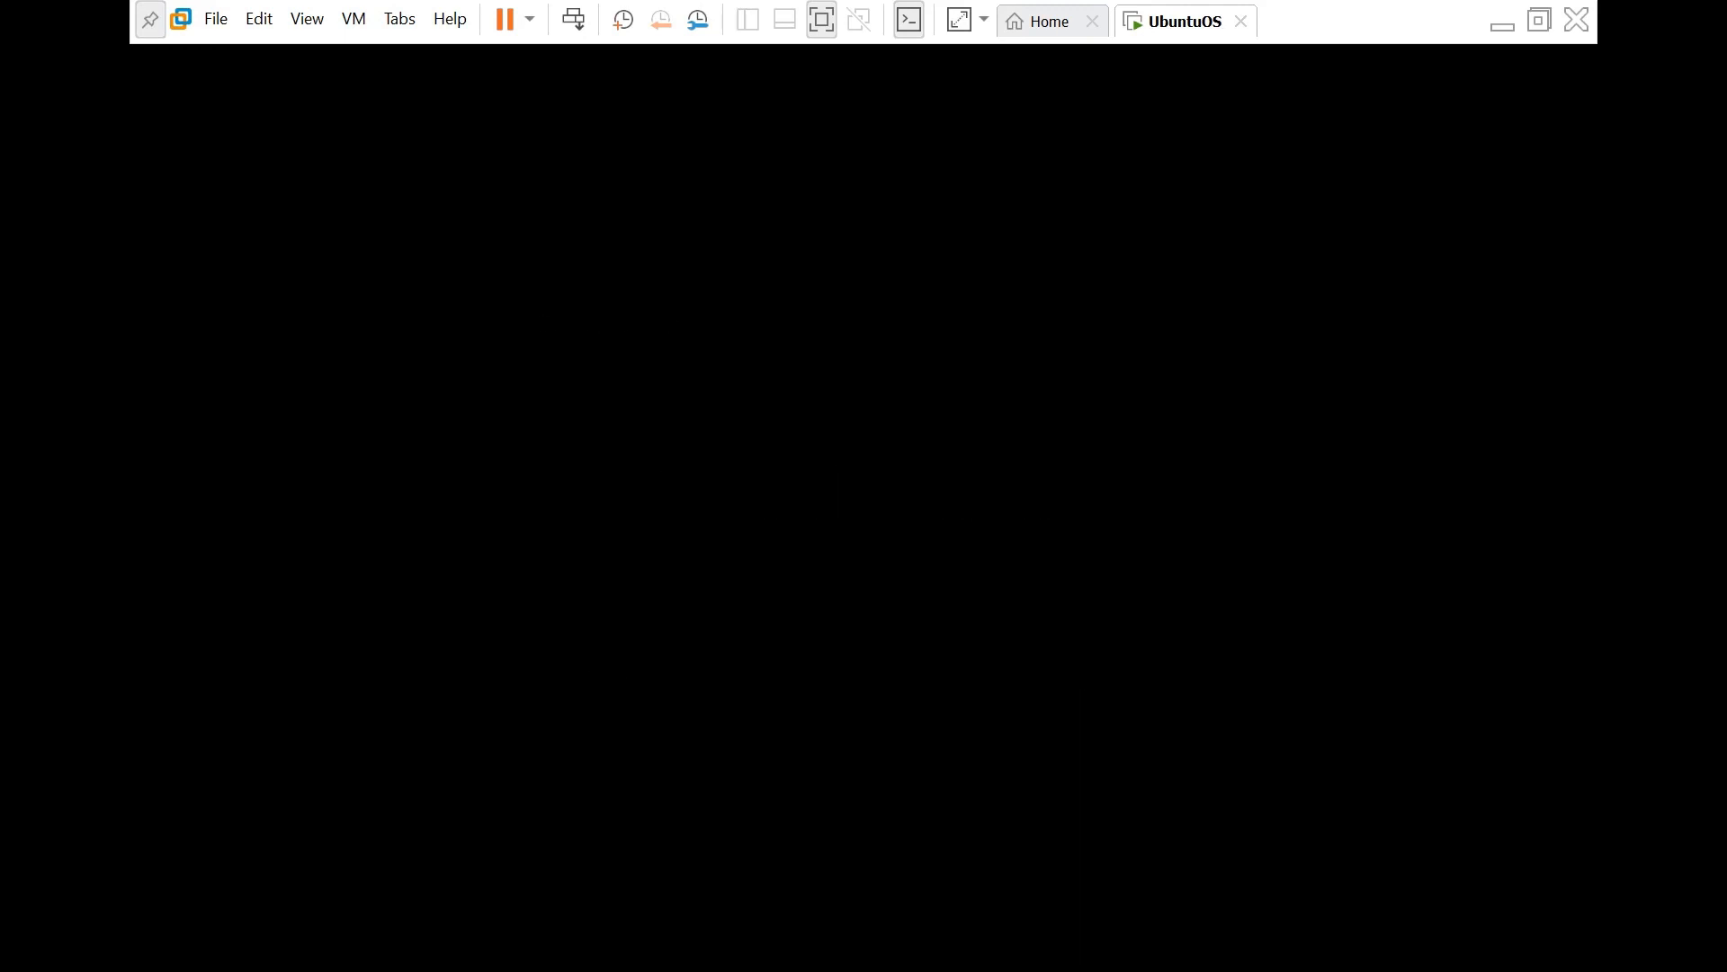
left_click(1502, 24)
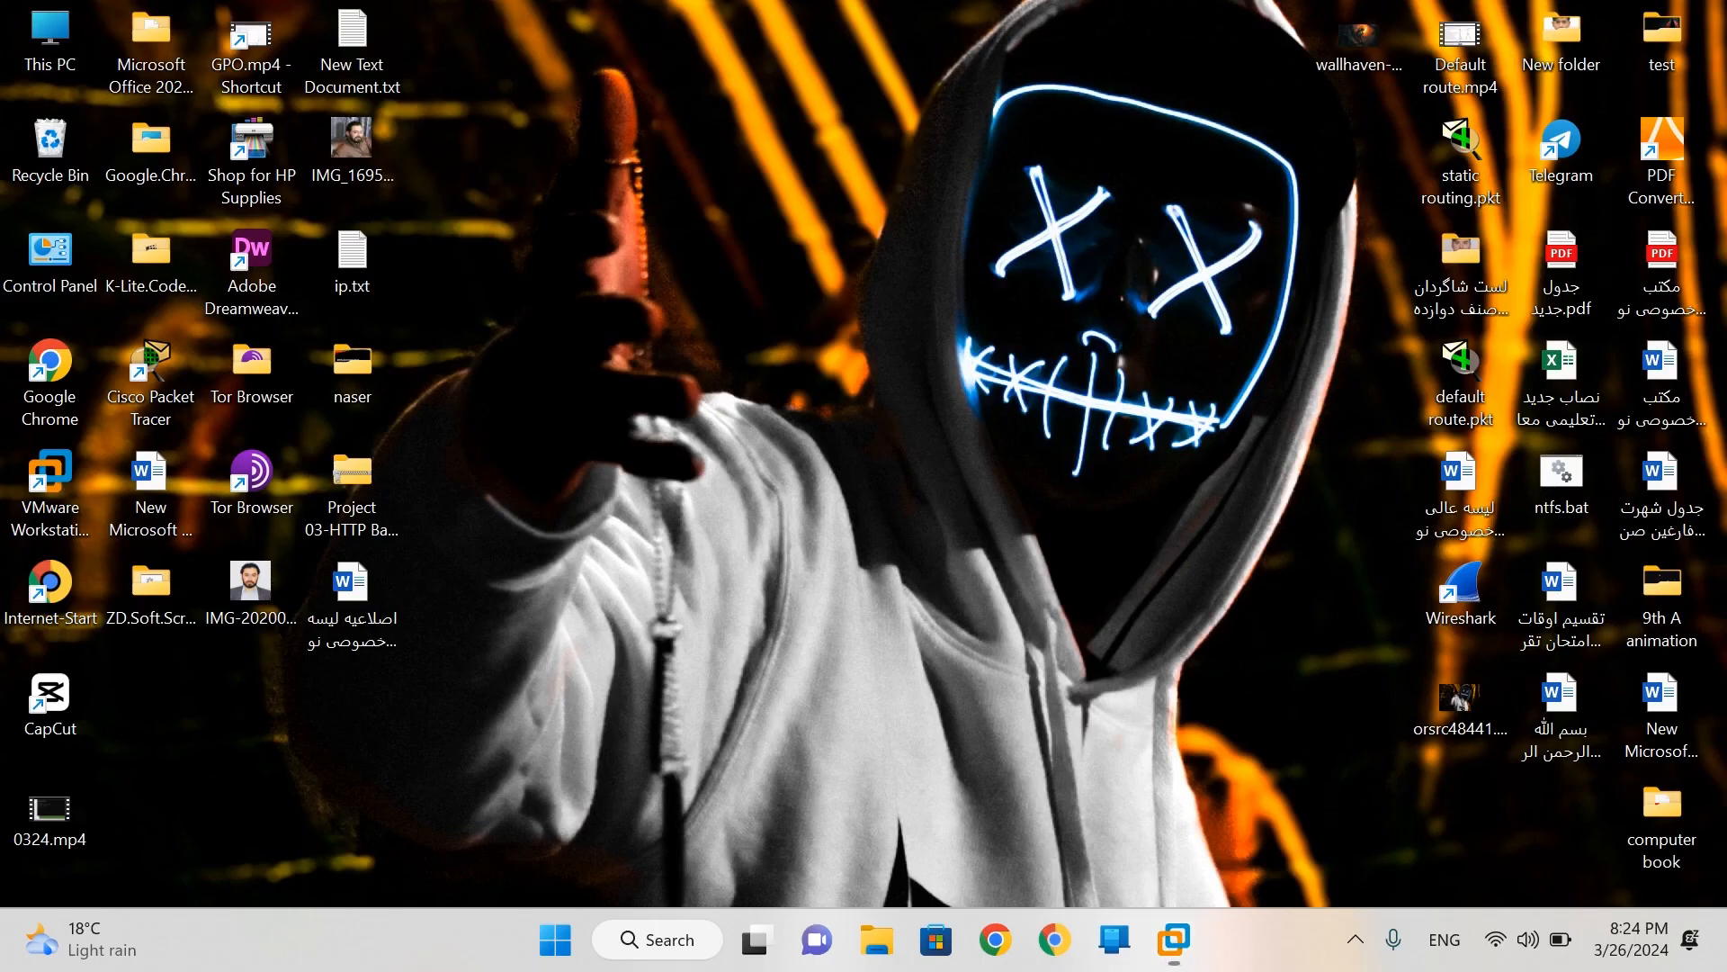
left_click(1529, 939)
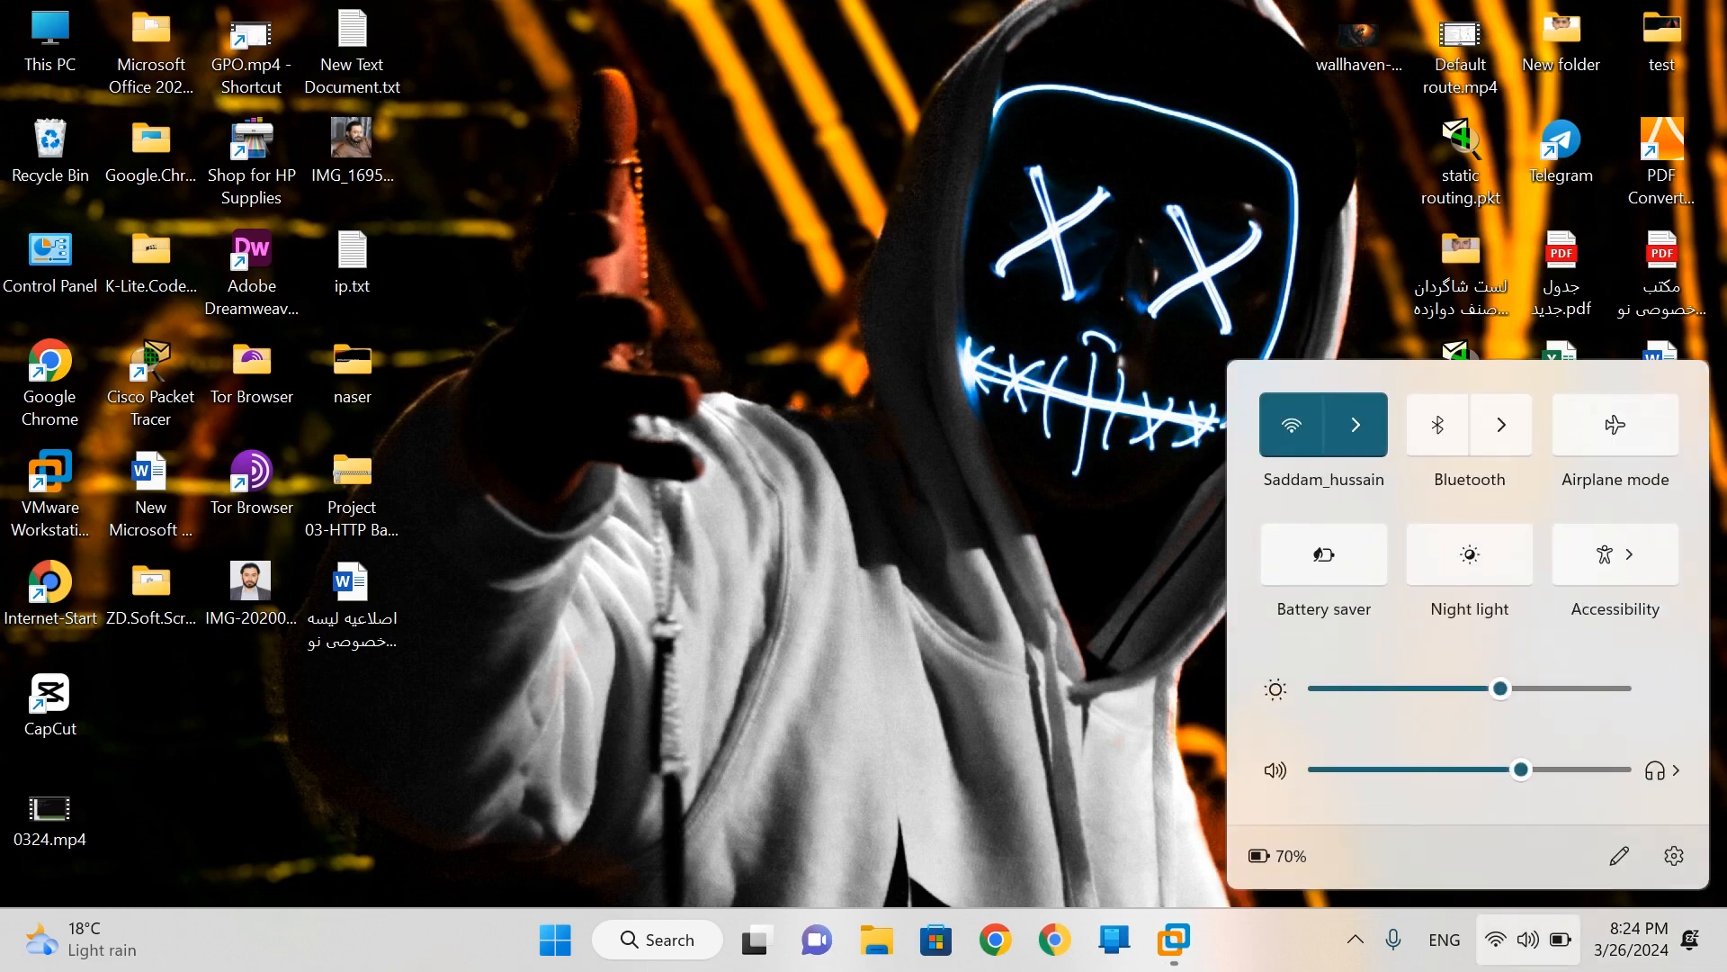
- Turn Wi-Fi off in Quick Settings and bring the UbuntuOS window back
left_click(1291, 424)
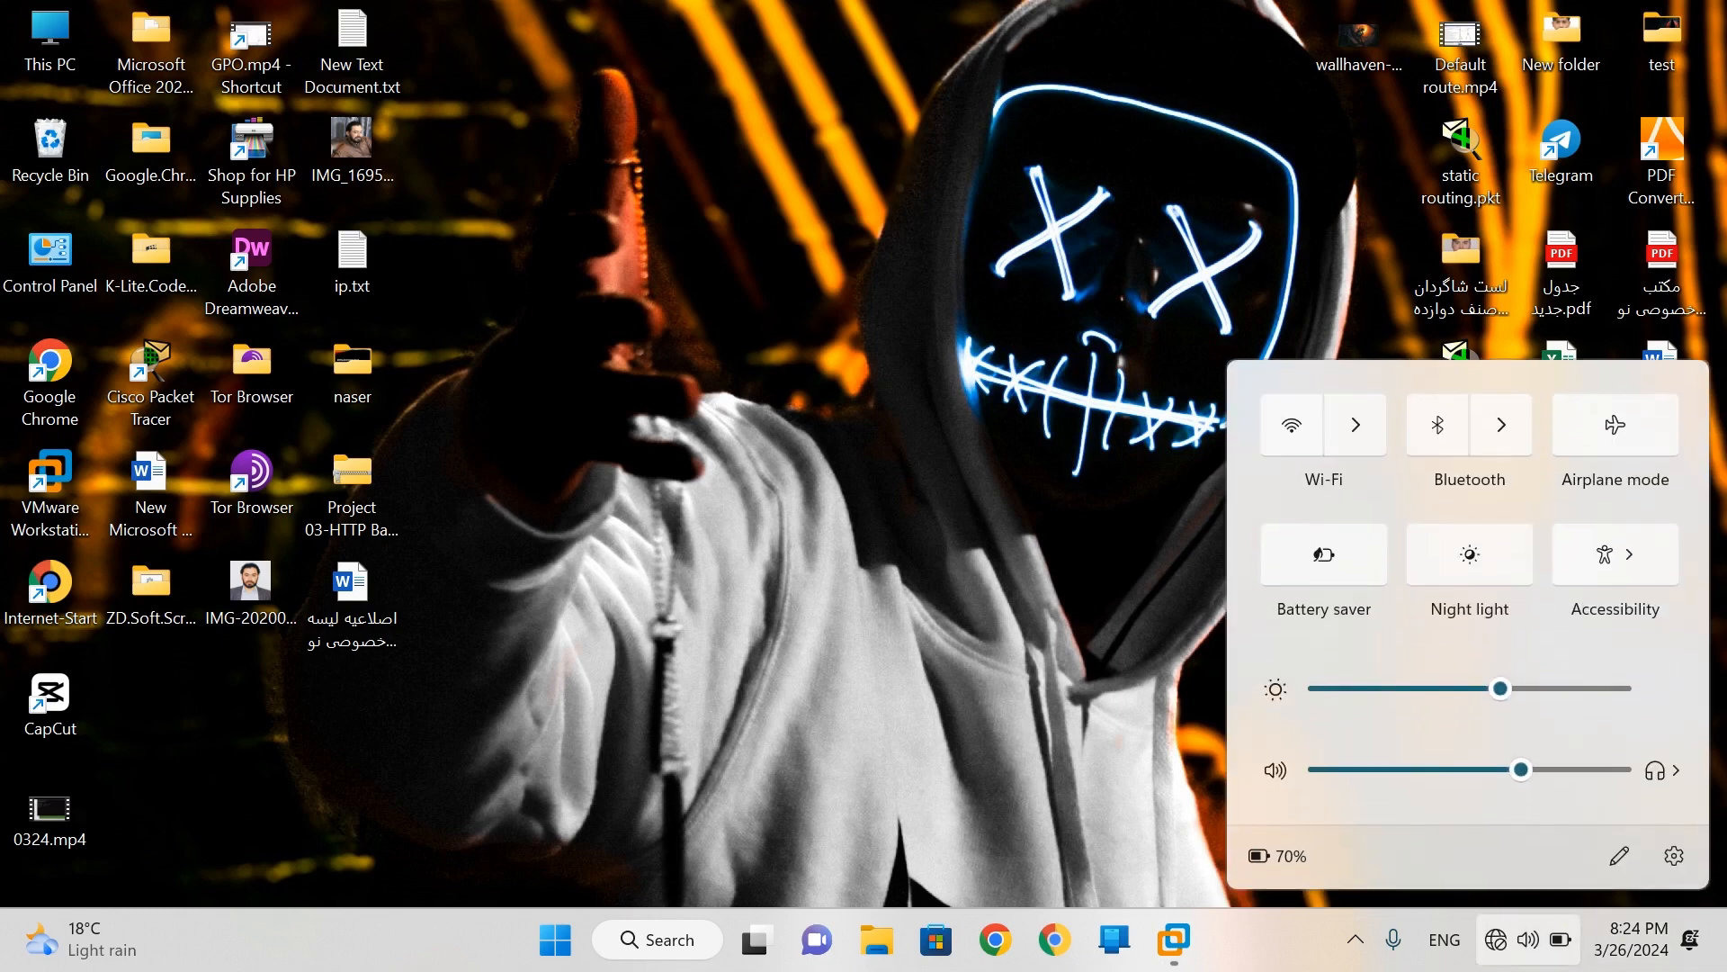
left_click(1079, 504)
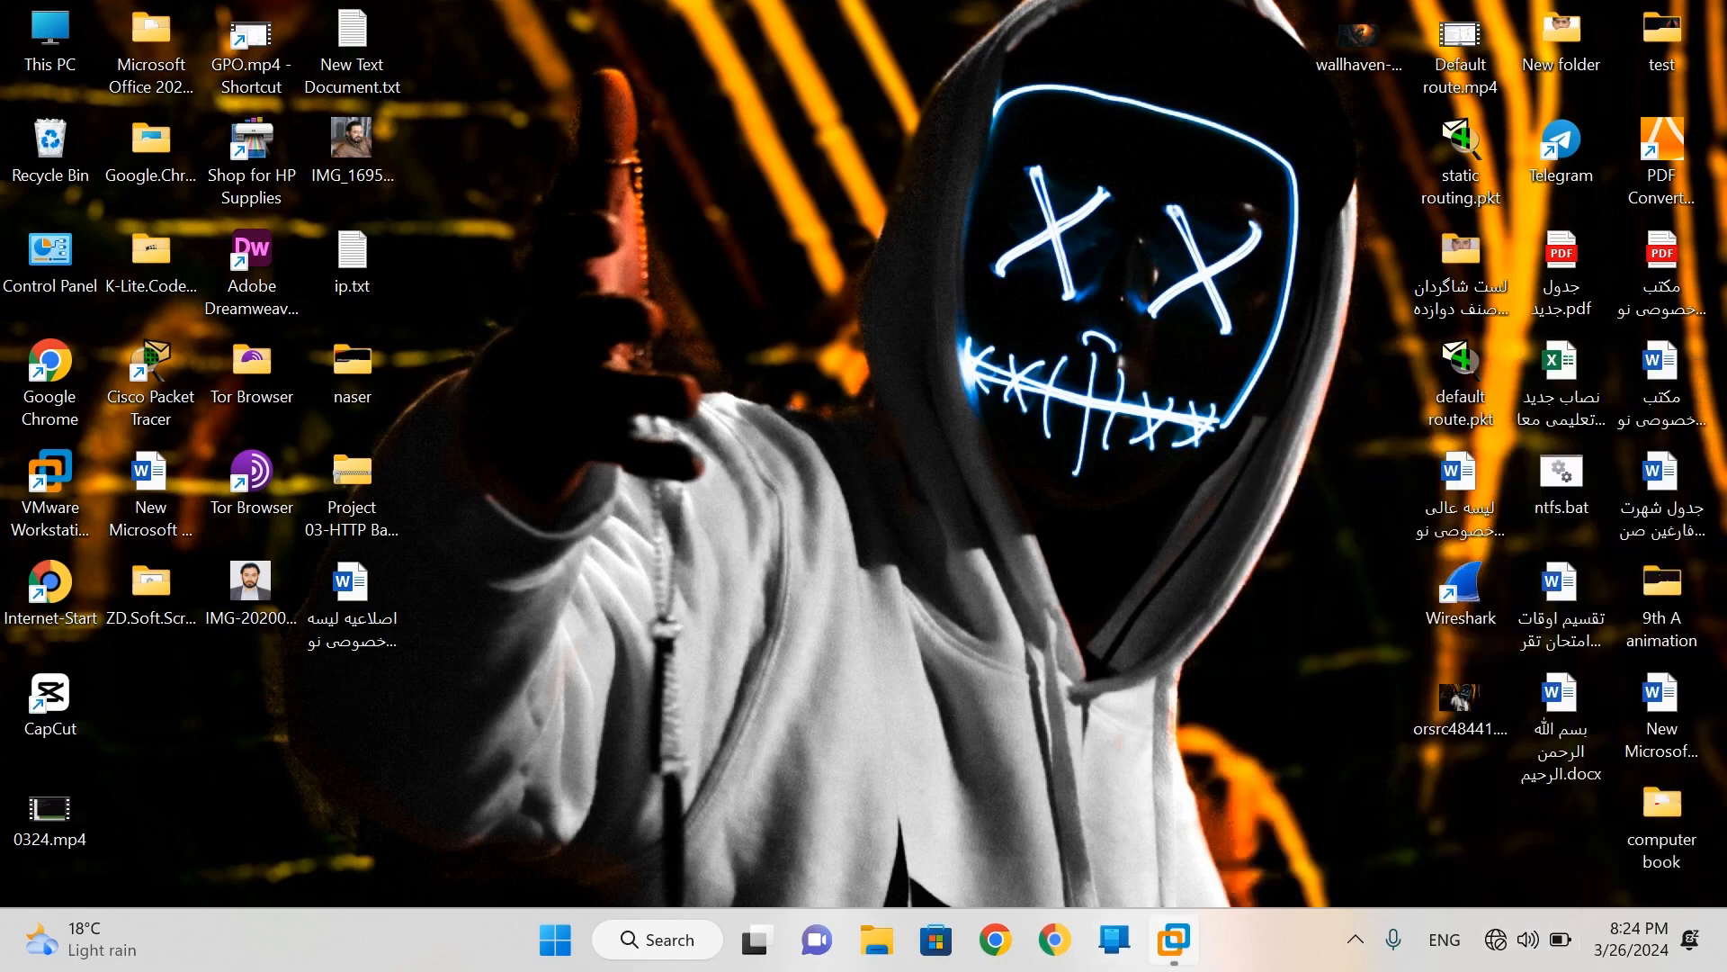
mouse_move(1174, 939)
left_click(1341, 719)
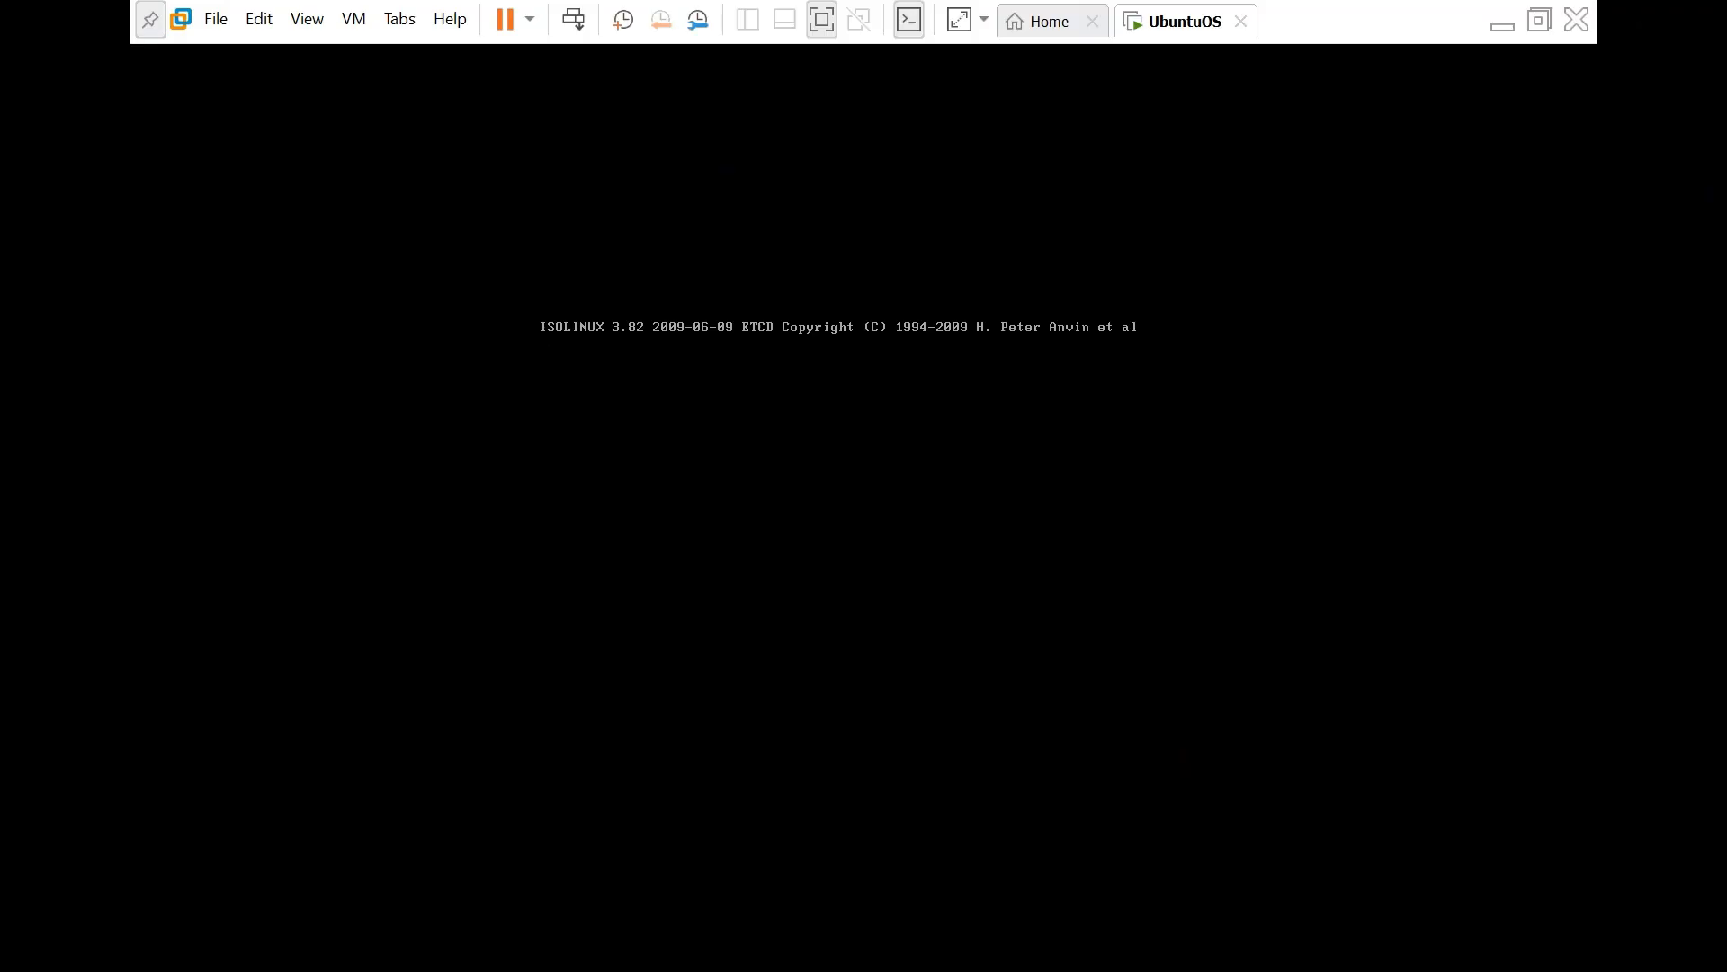
- Minimize the VM, verify Wi-Fi is off, and restore the UbuntuOS window at its boot screen
left_click(1502, 23)
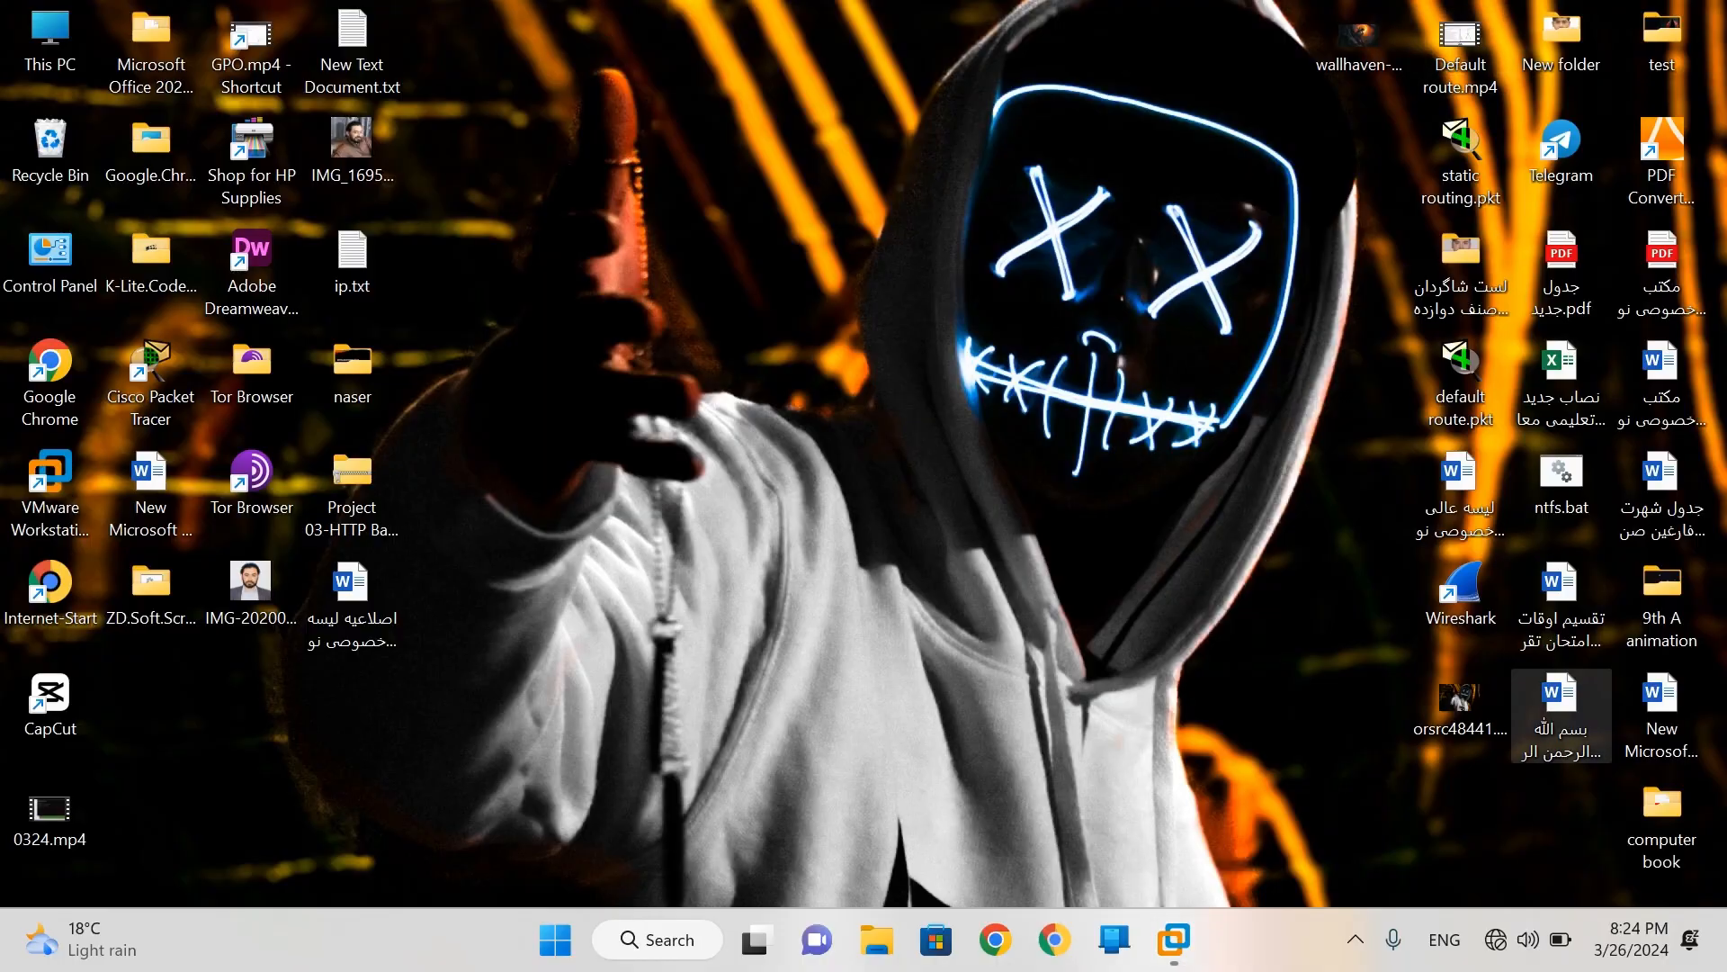
left_click(1511, 939)
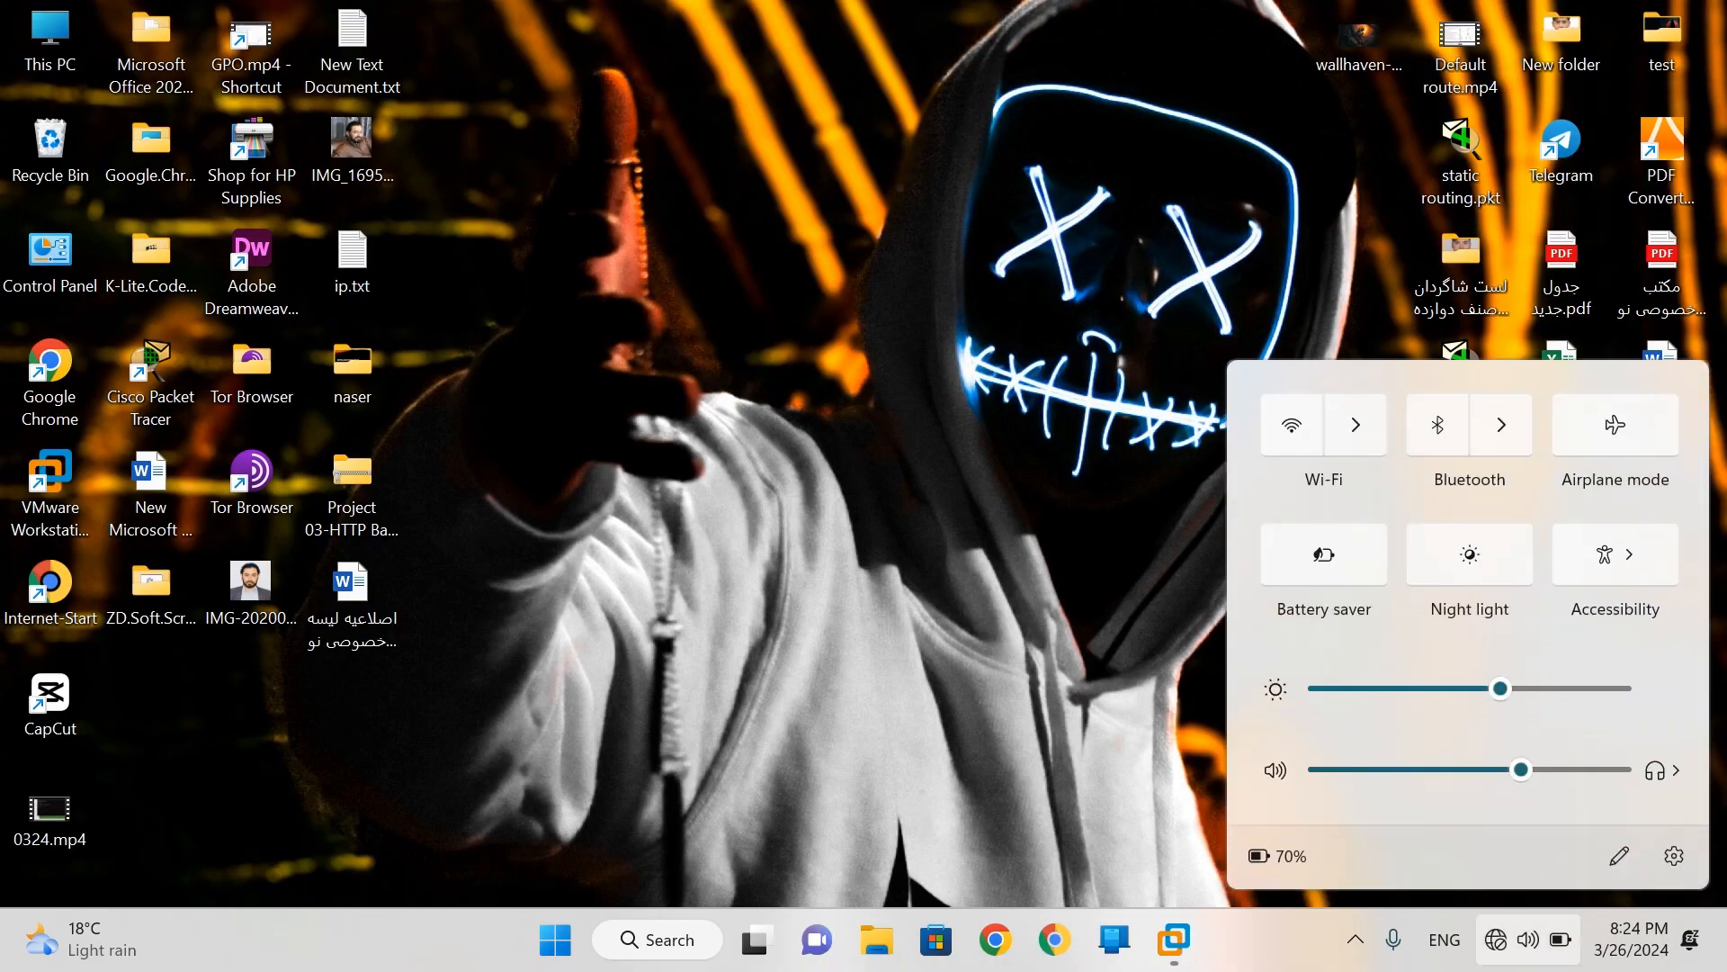
key("Escape")
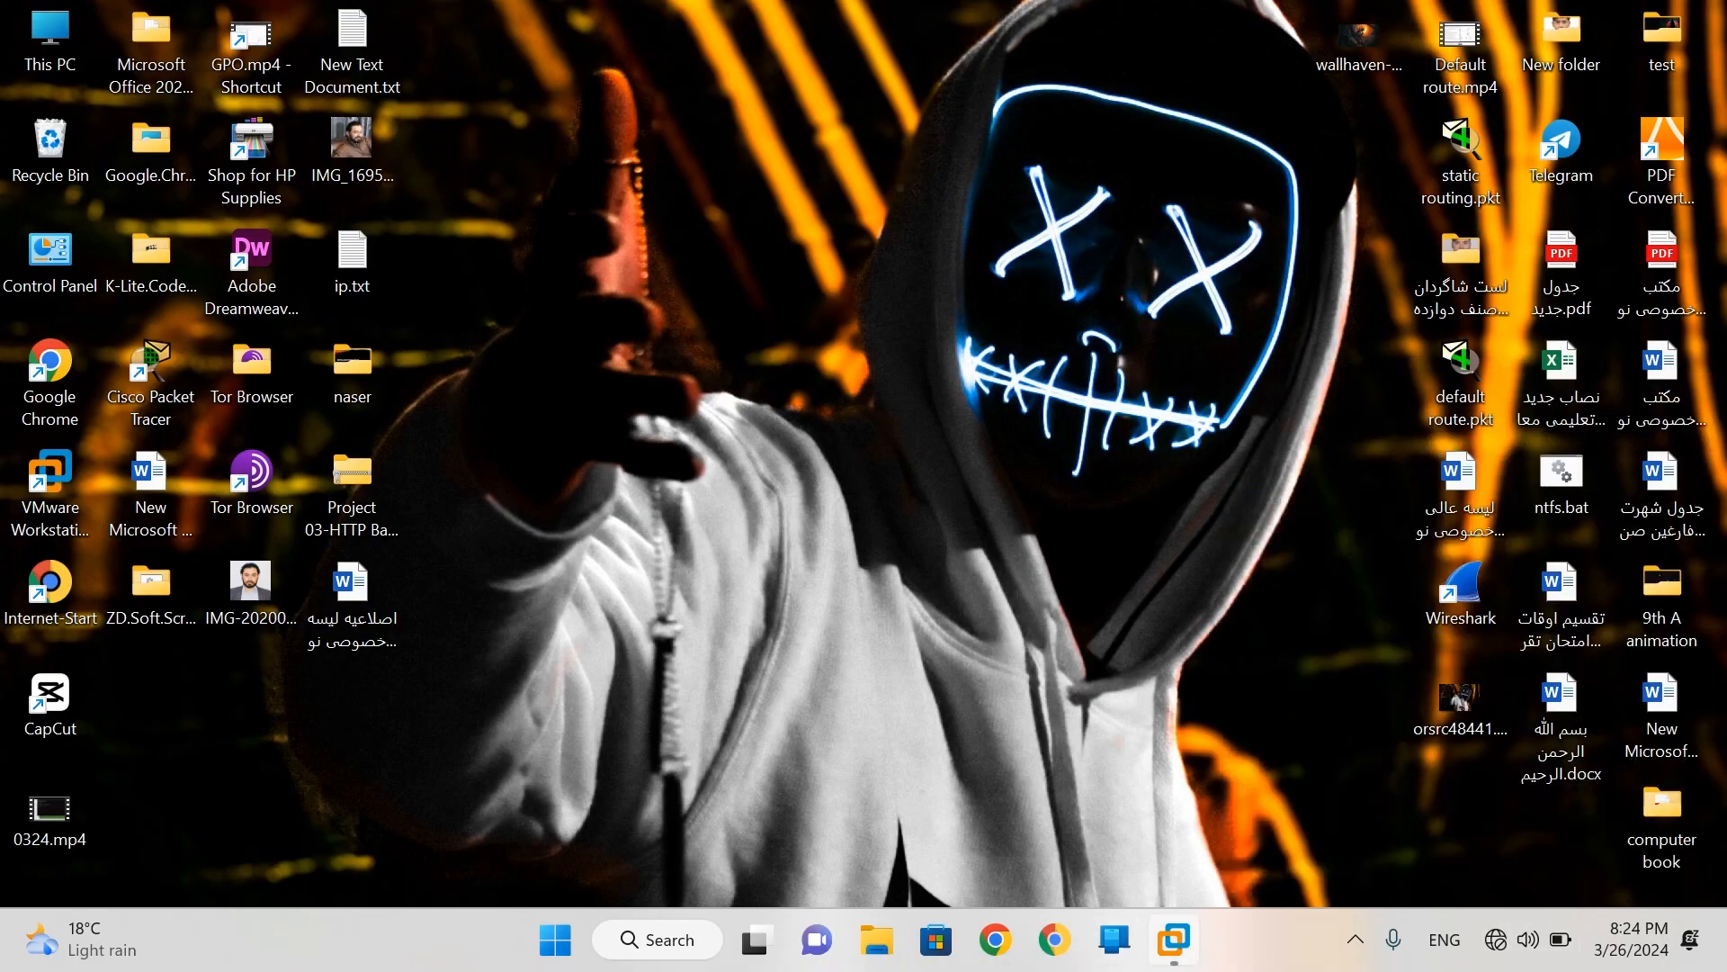
mouse_move(1174, 939)
left_click(1316, 757)
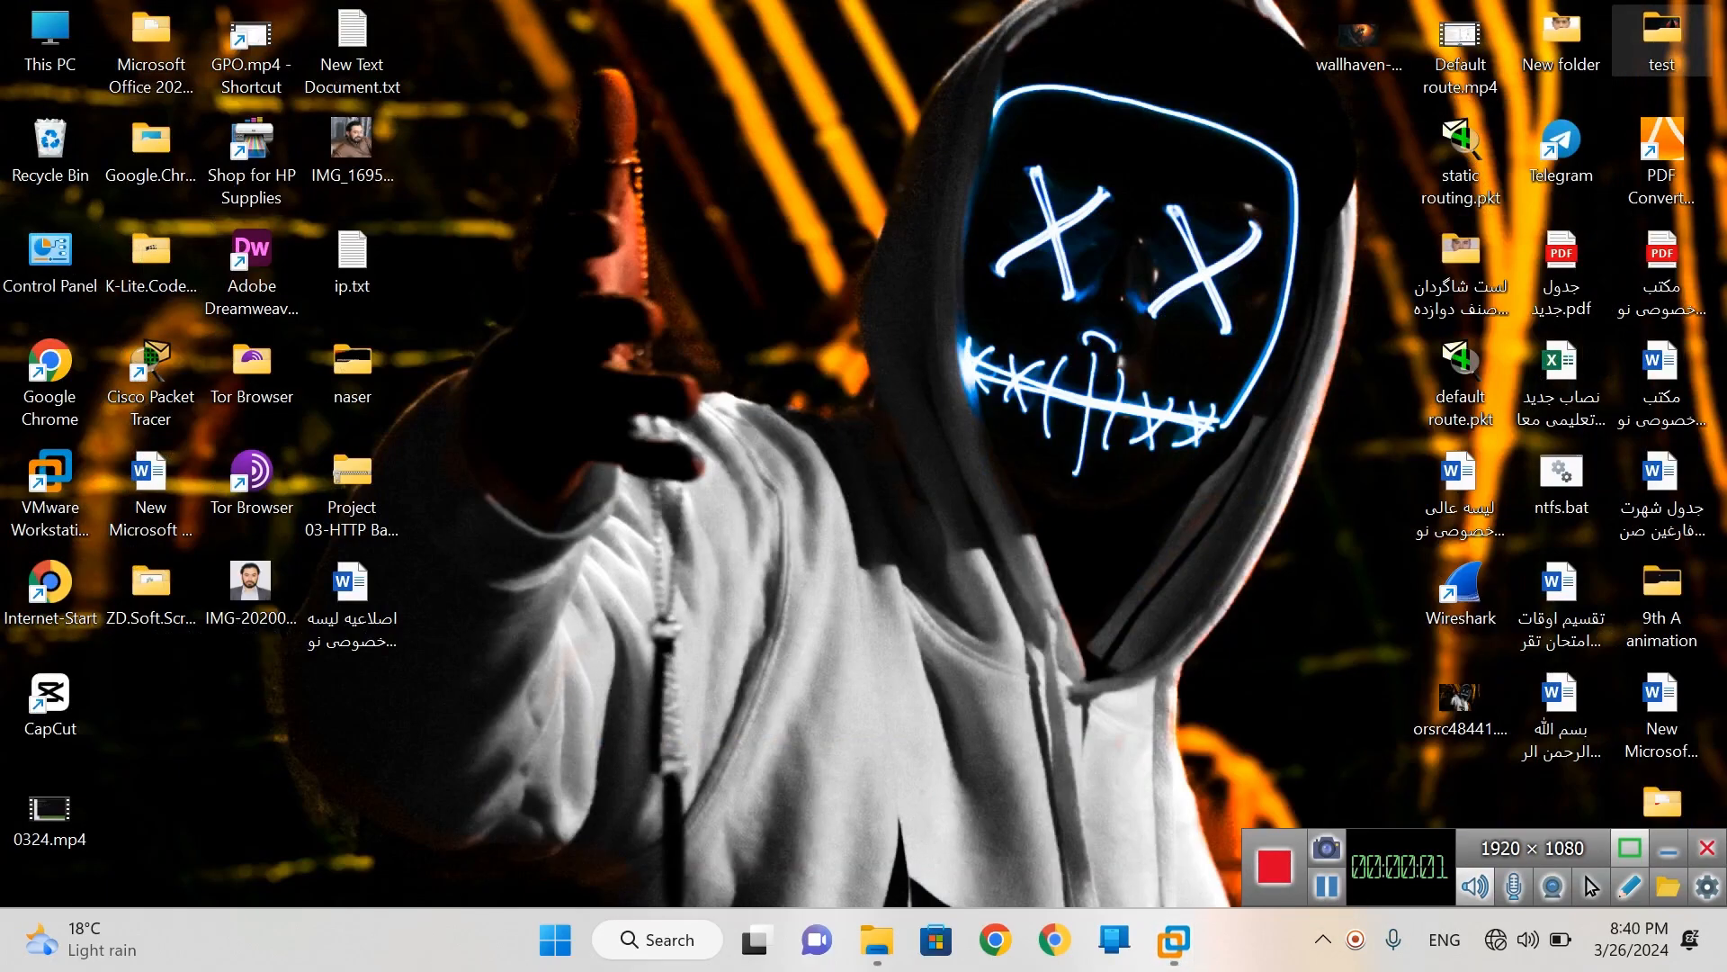
- Restore the UbuntuOS VM to full screen from its taskbar preview, showing the Installation type page
mouse_move(1174, 940)
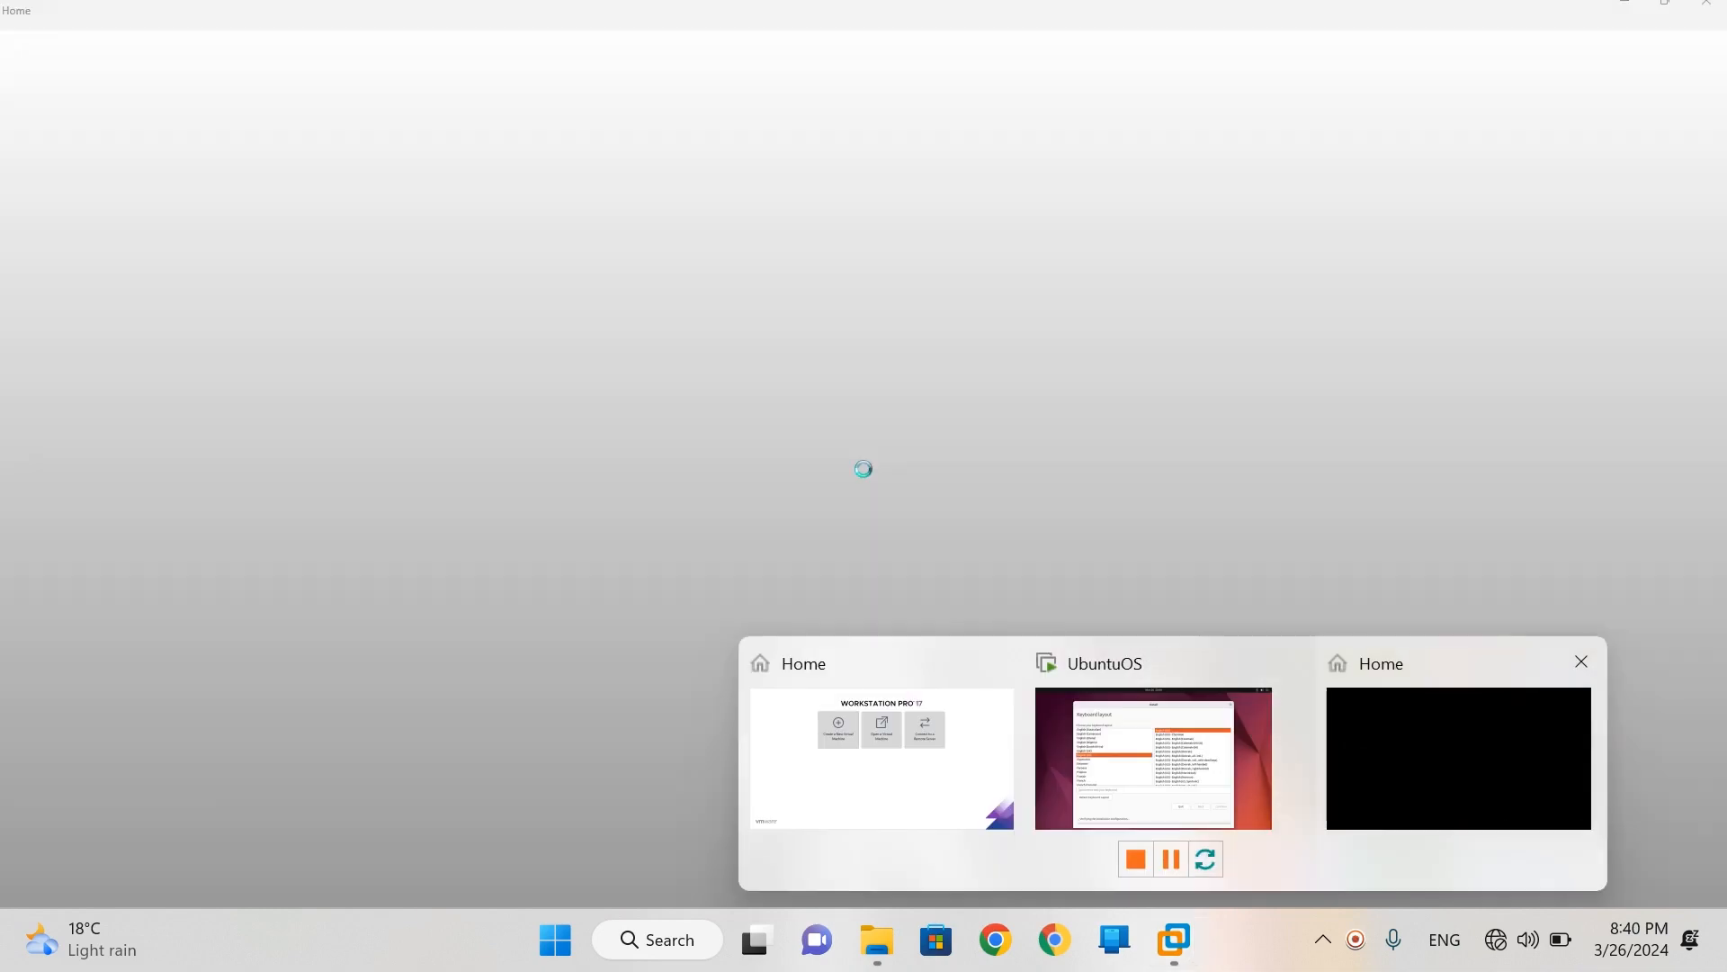
left_click(1457, 758)
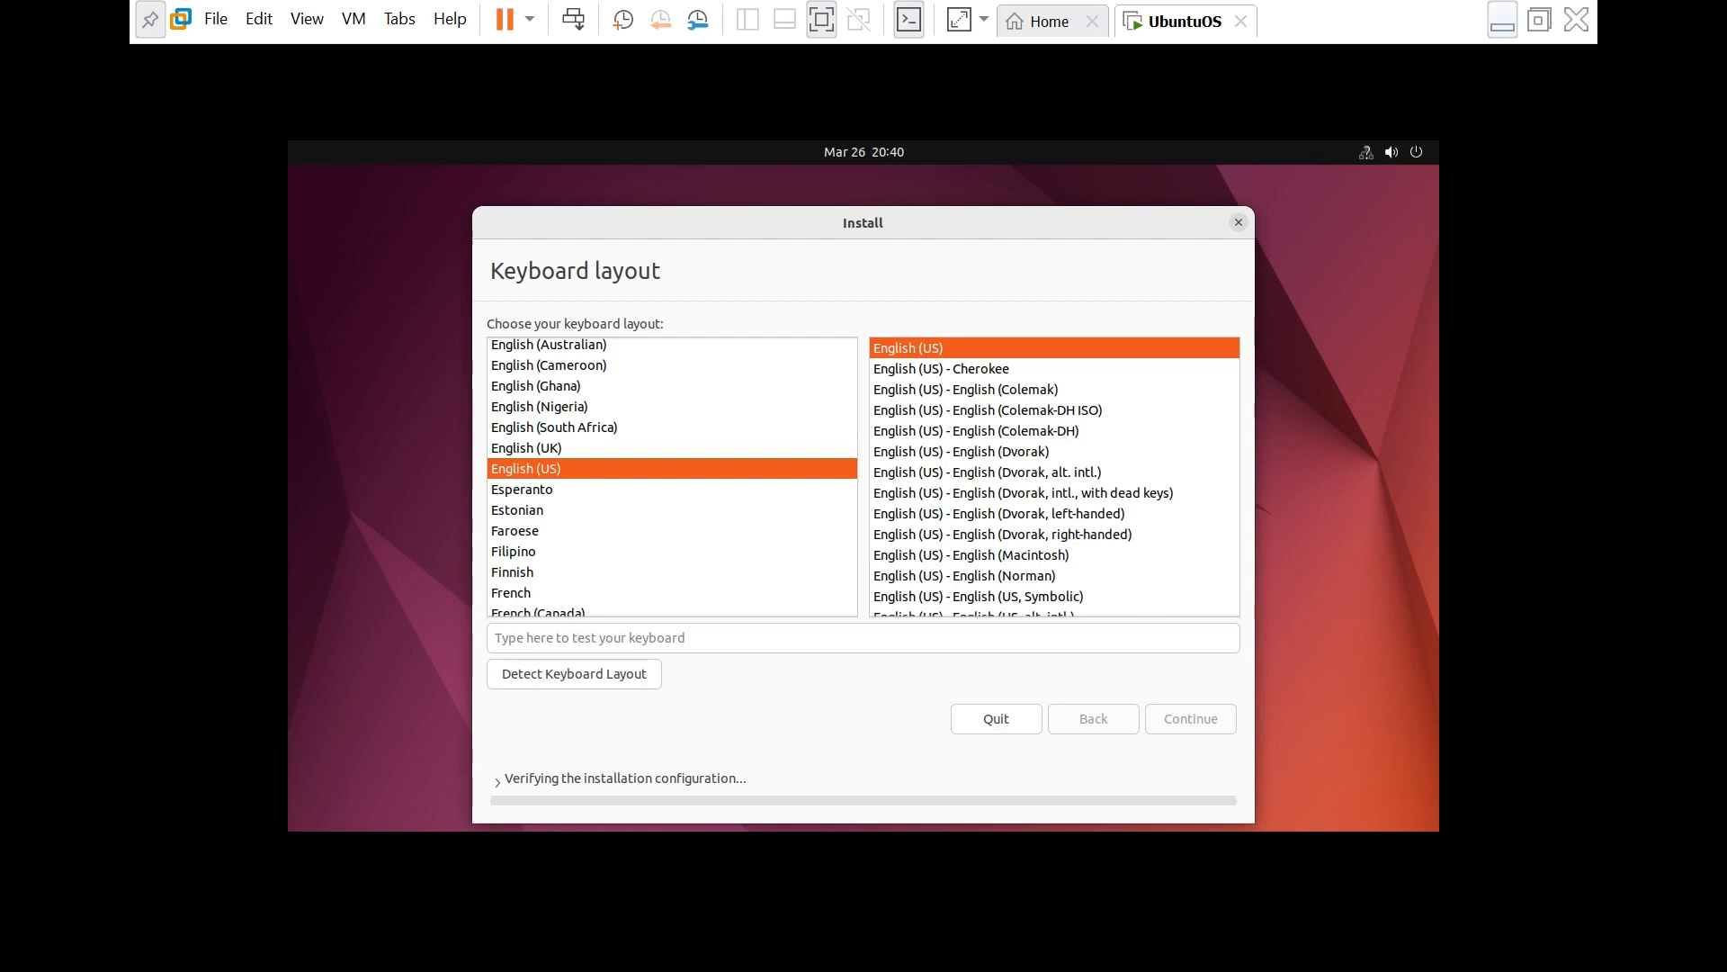
left_click(1502, 19)
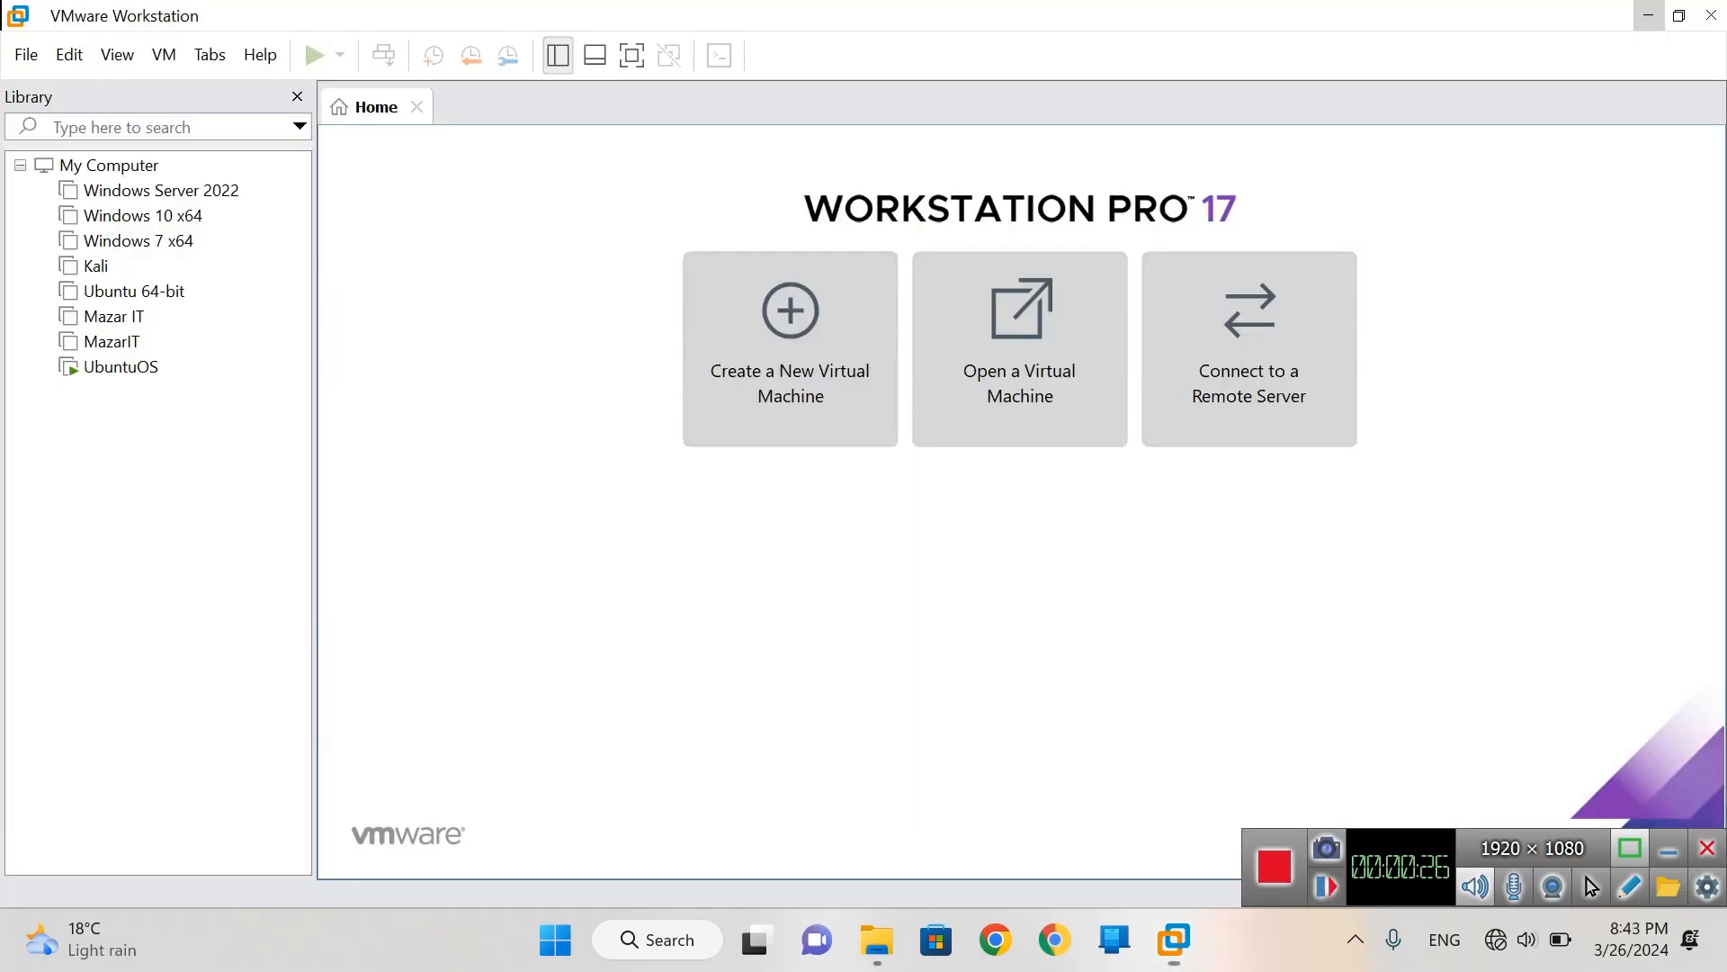
mouse_move(1174, 939)
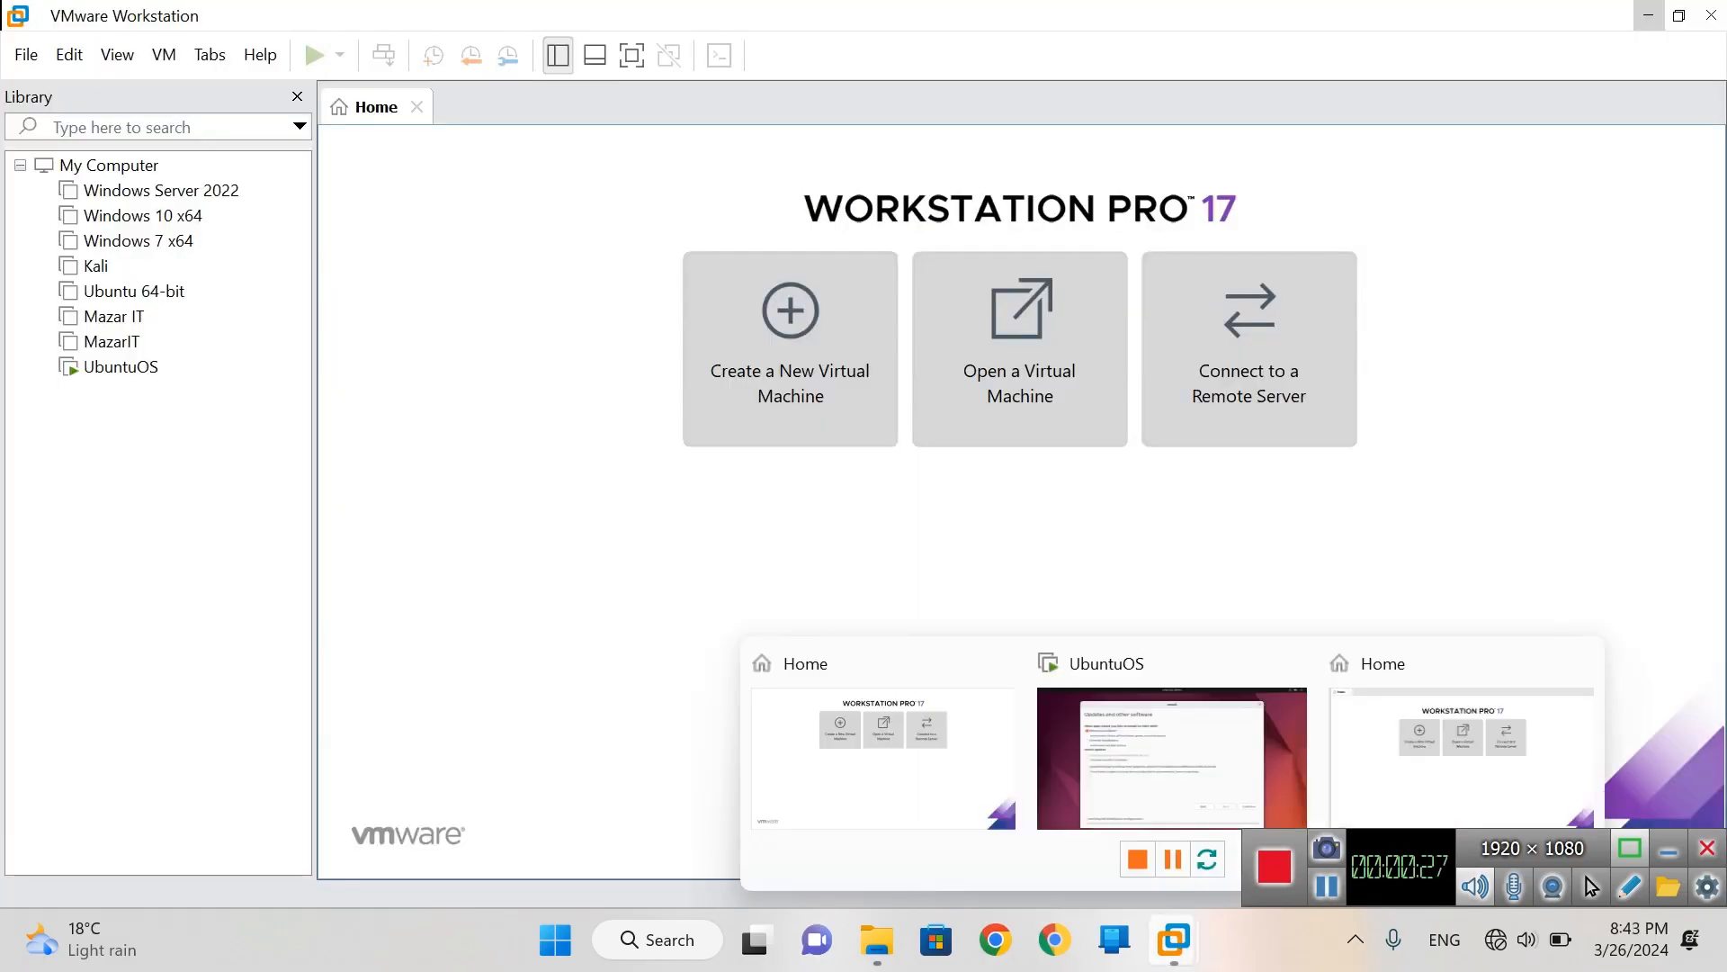
left_click(1169, 836)
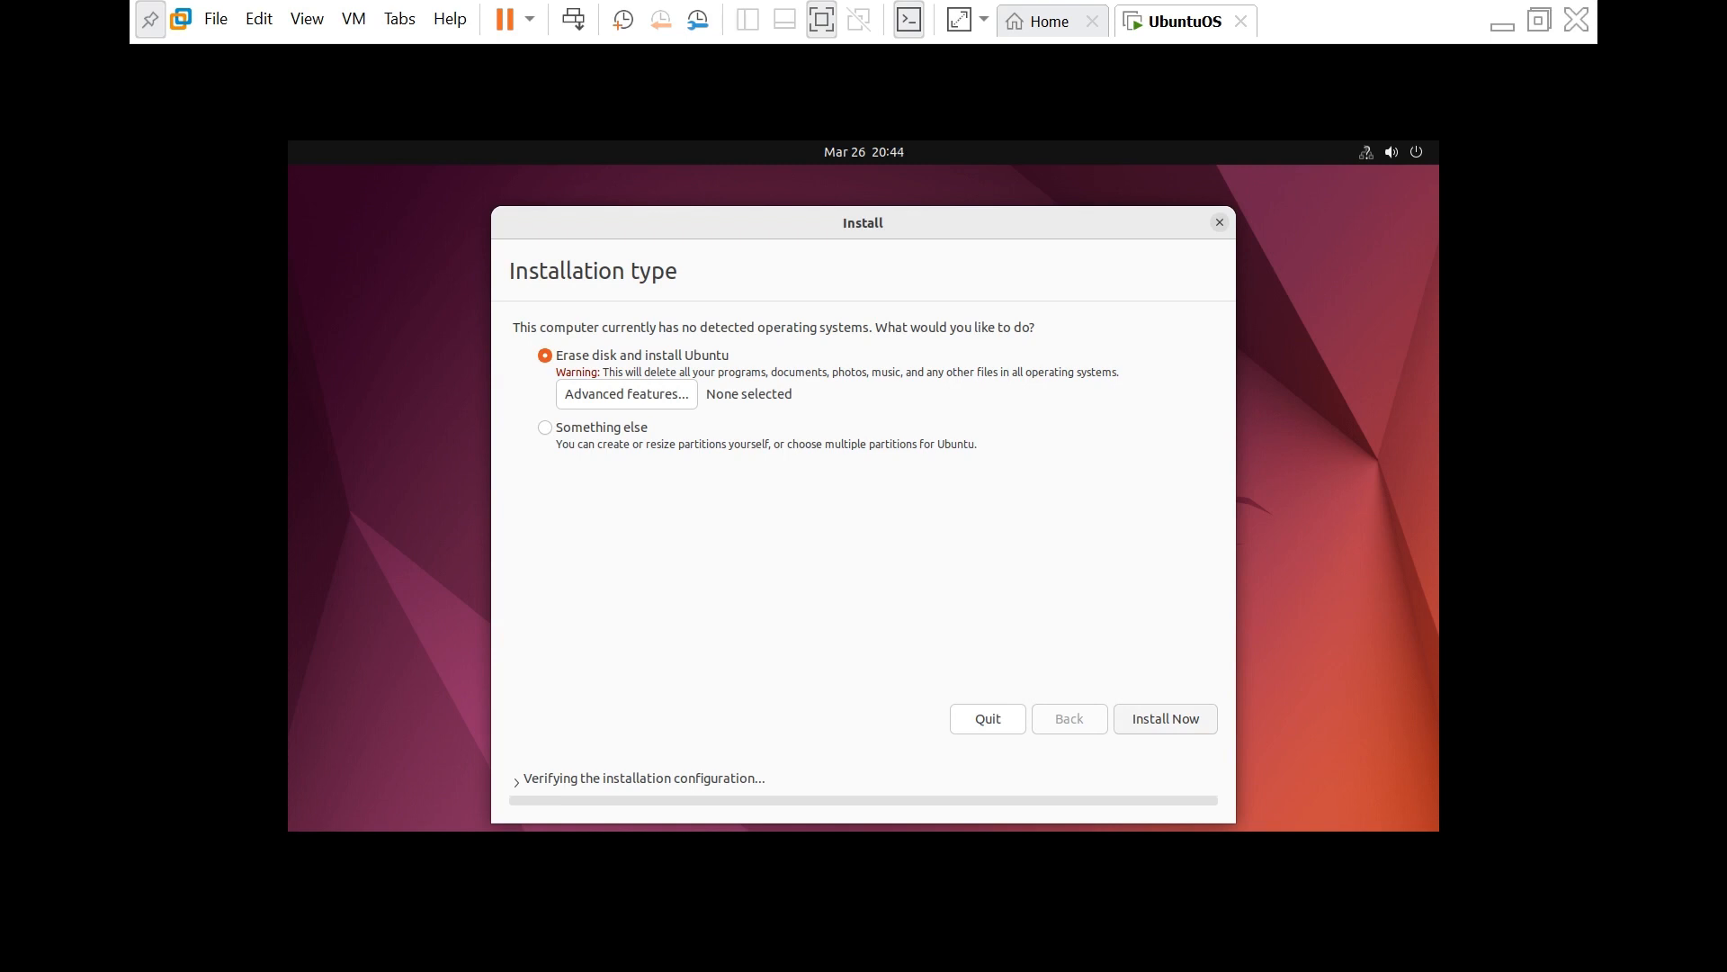
- Keep Advanced features at None and start Install Now with the erase-disk option
left_click(627, 394)
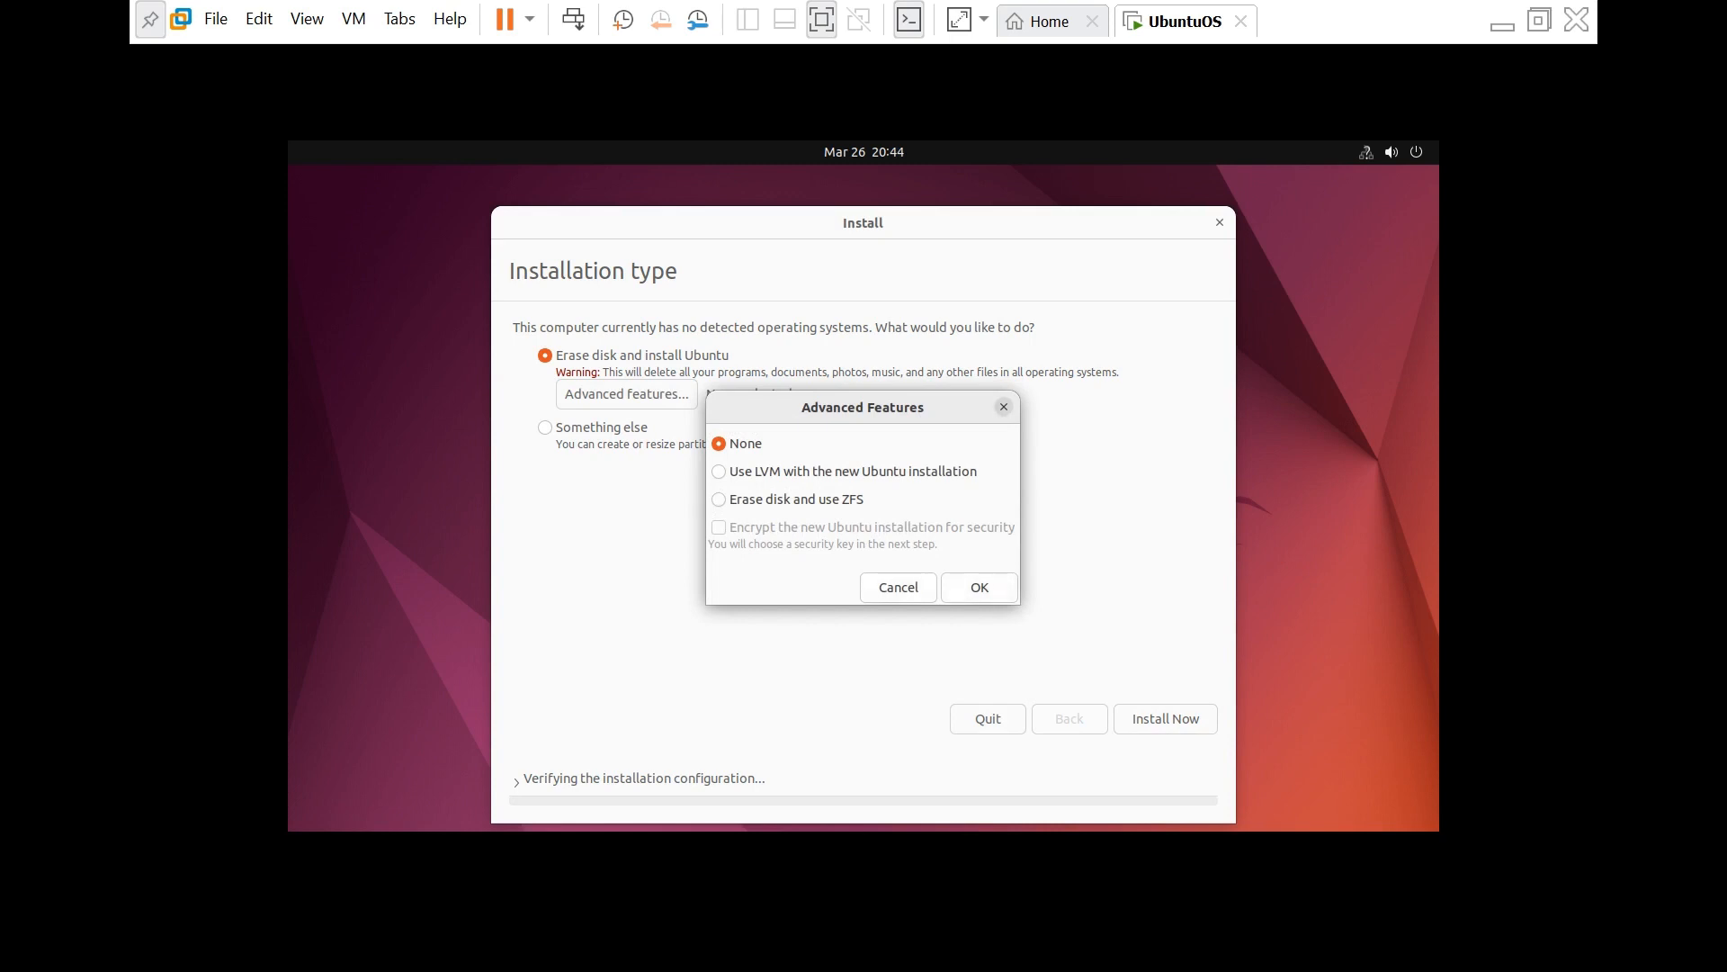
key("Return")
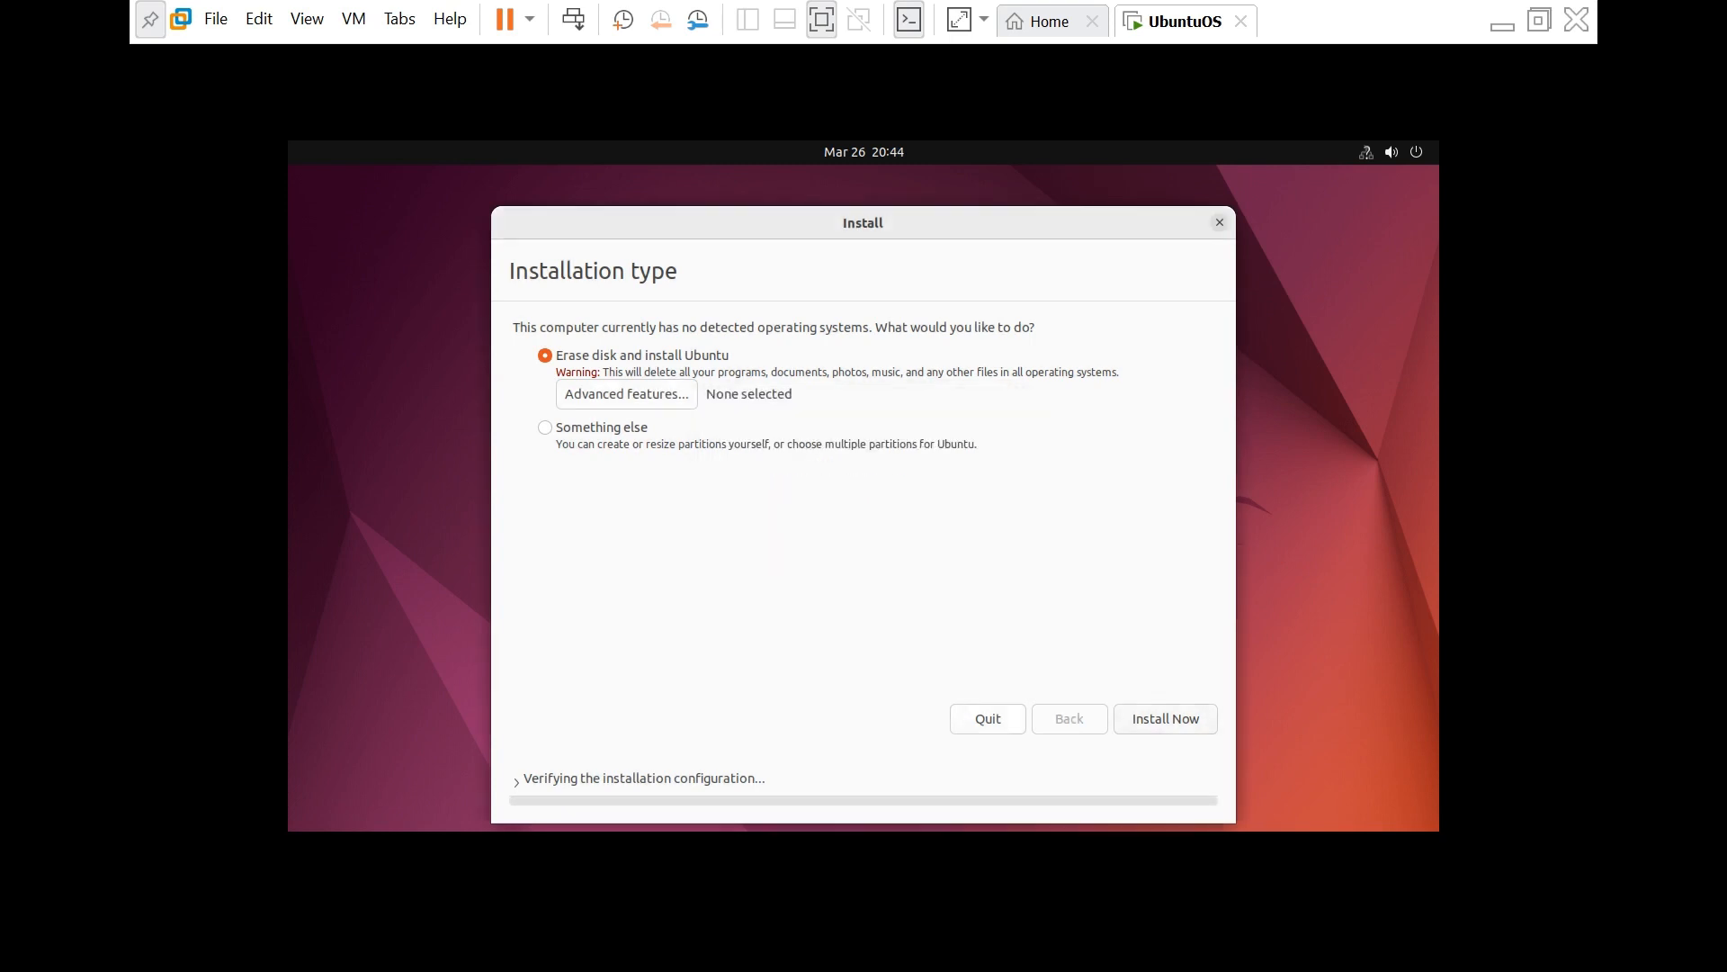
key("Return")
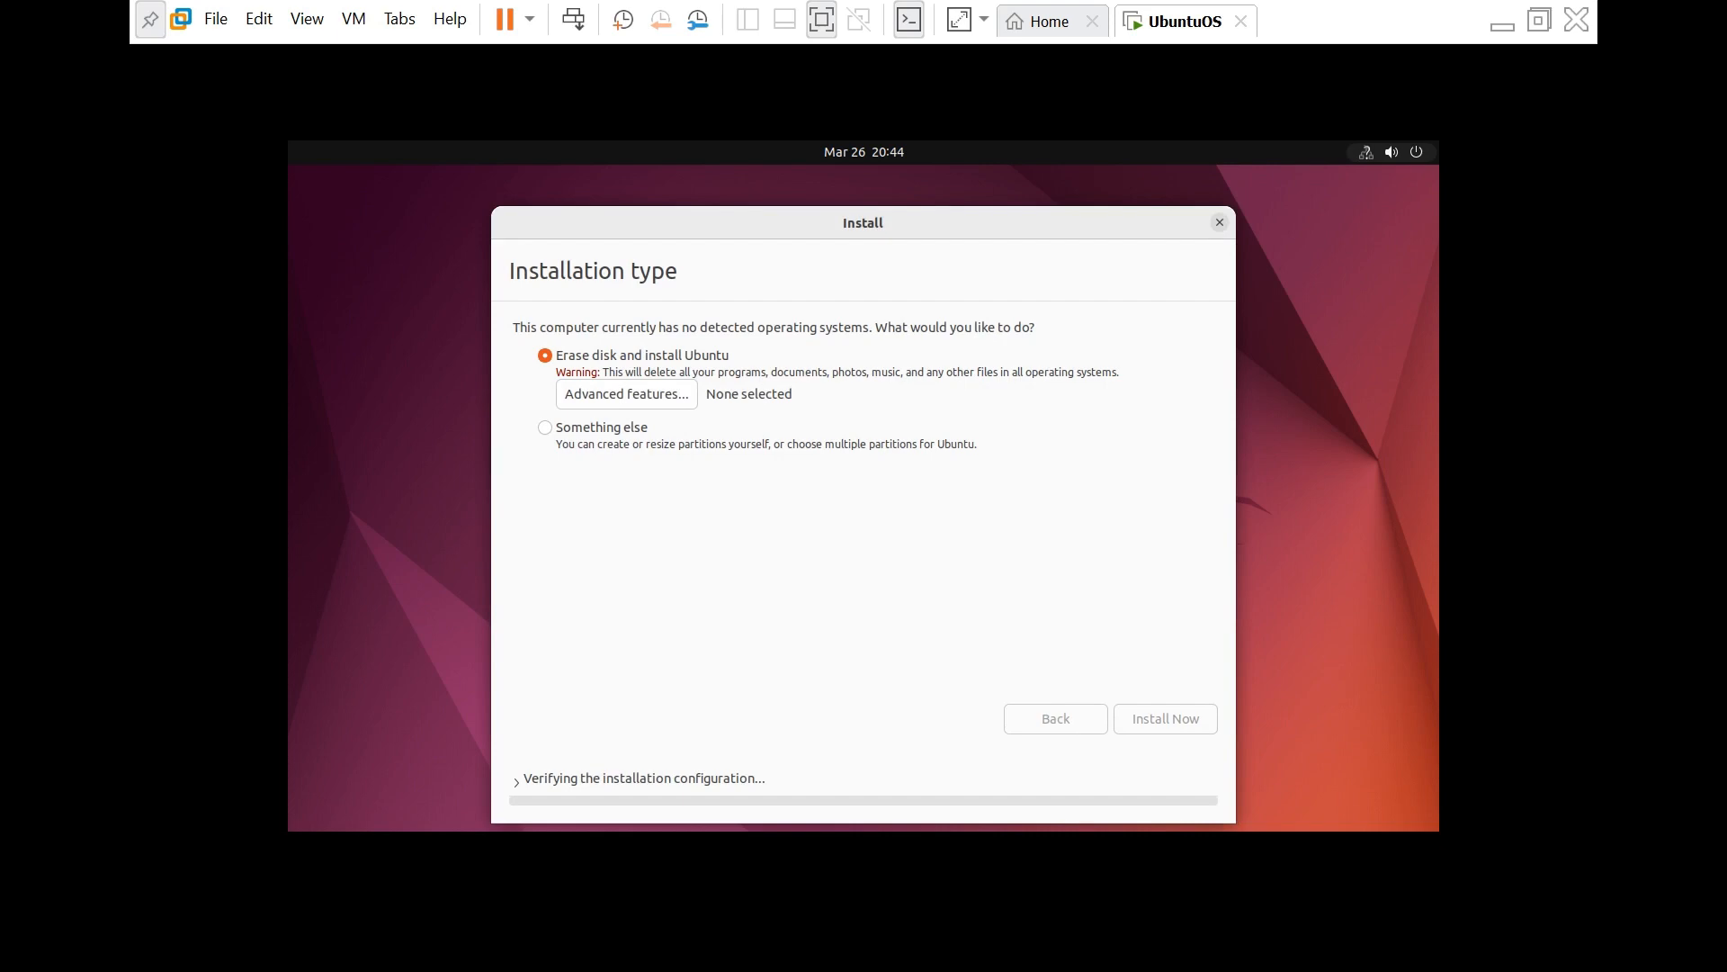
- Leave full screen, then bring the UbuntuOS VM back from the taskbar preview
left_click(1503, 19)
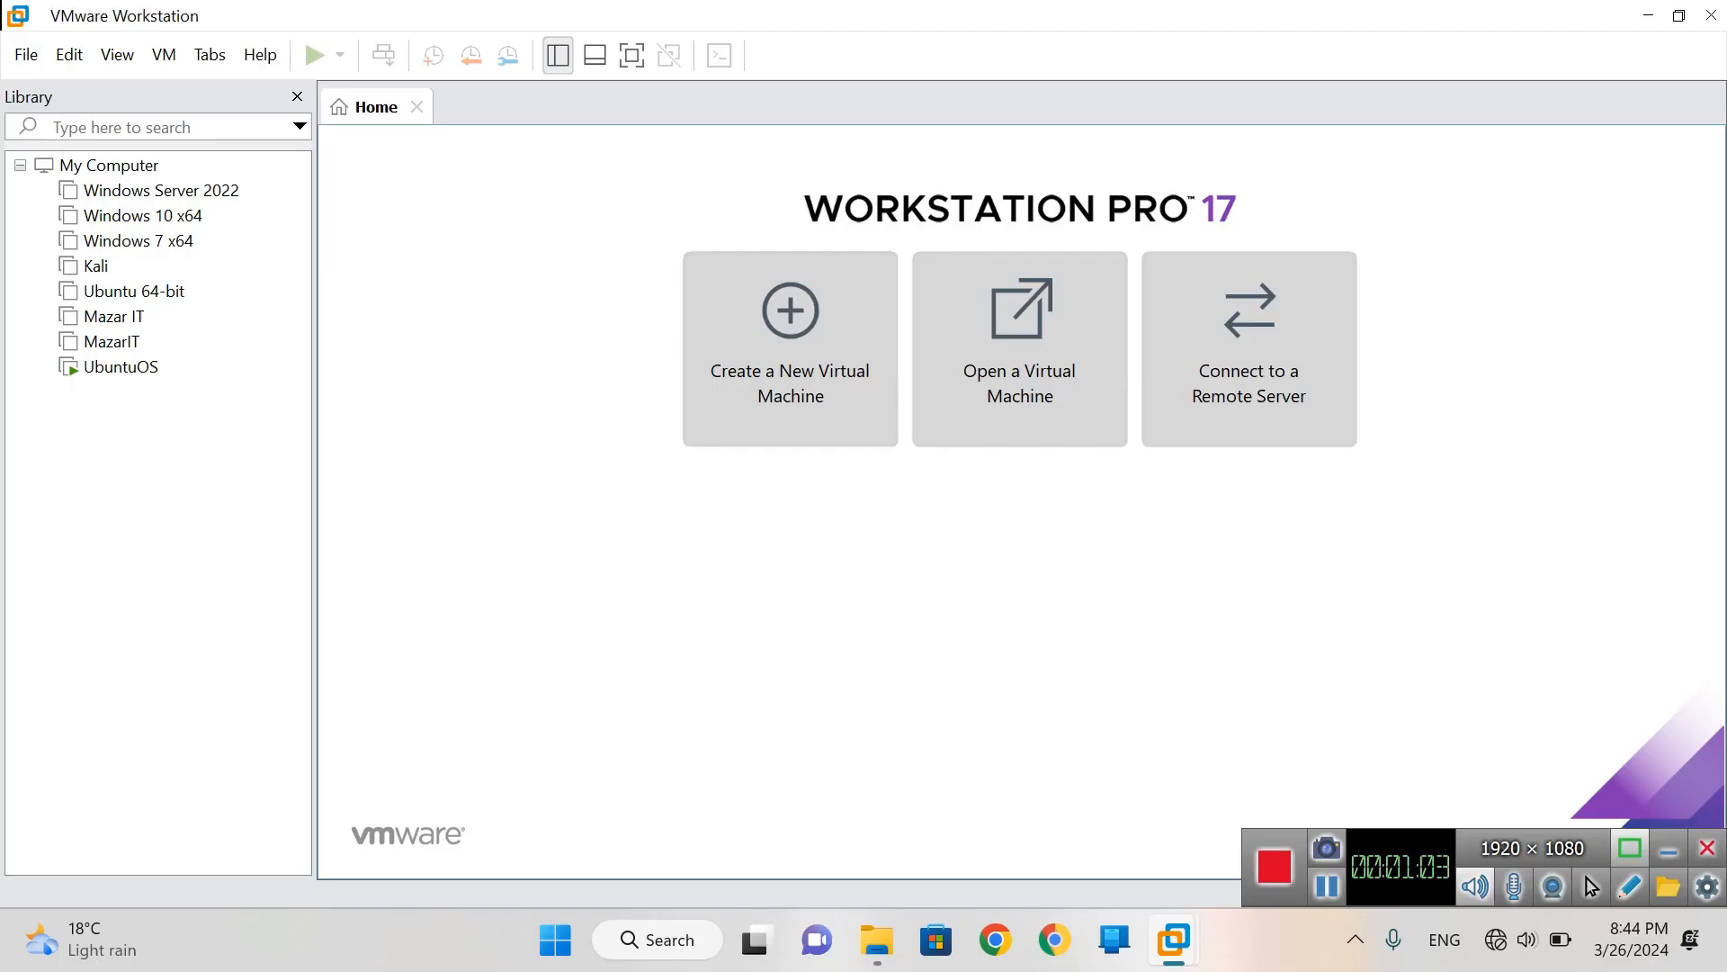
mouse_move(1173, 939)
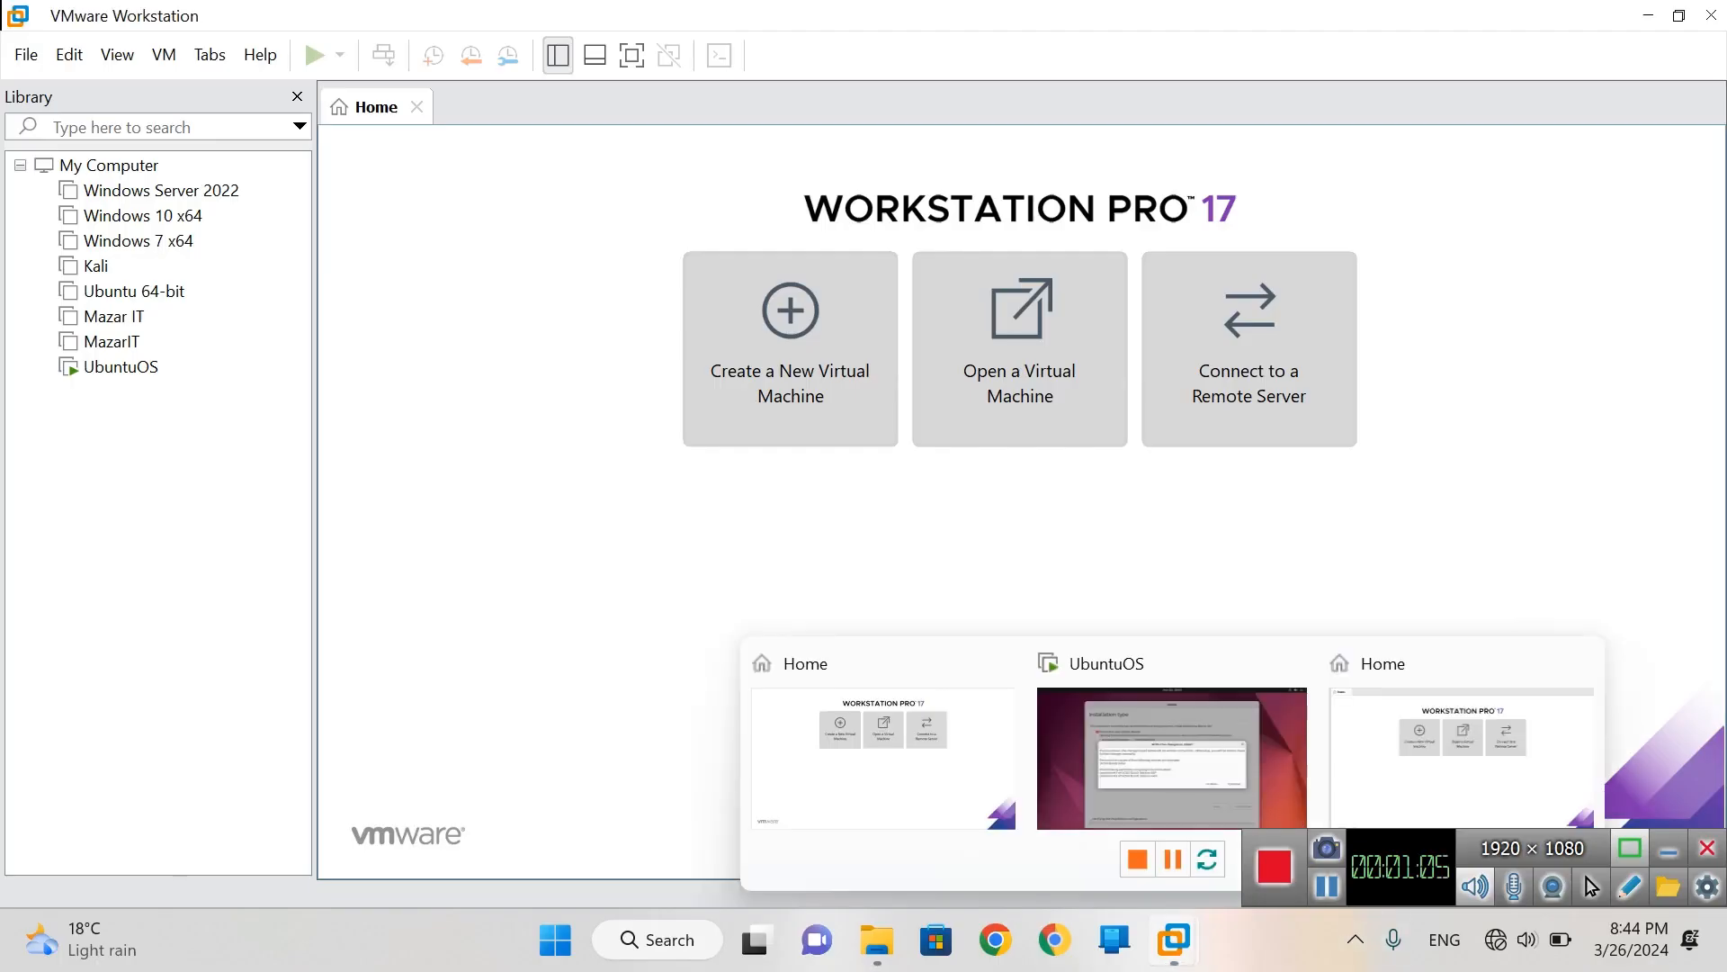
left_click(1173, 775)
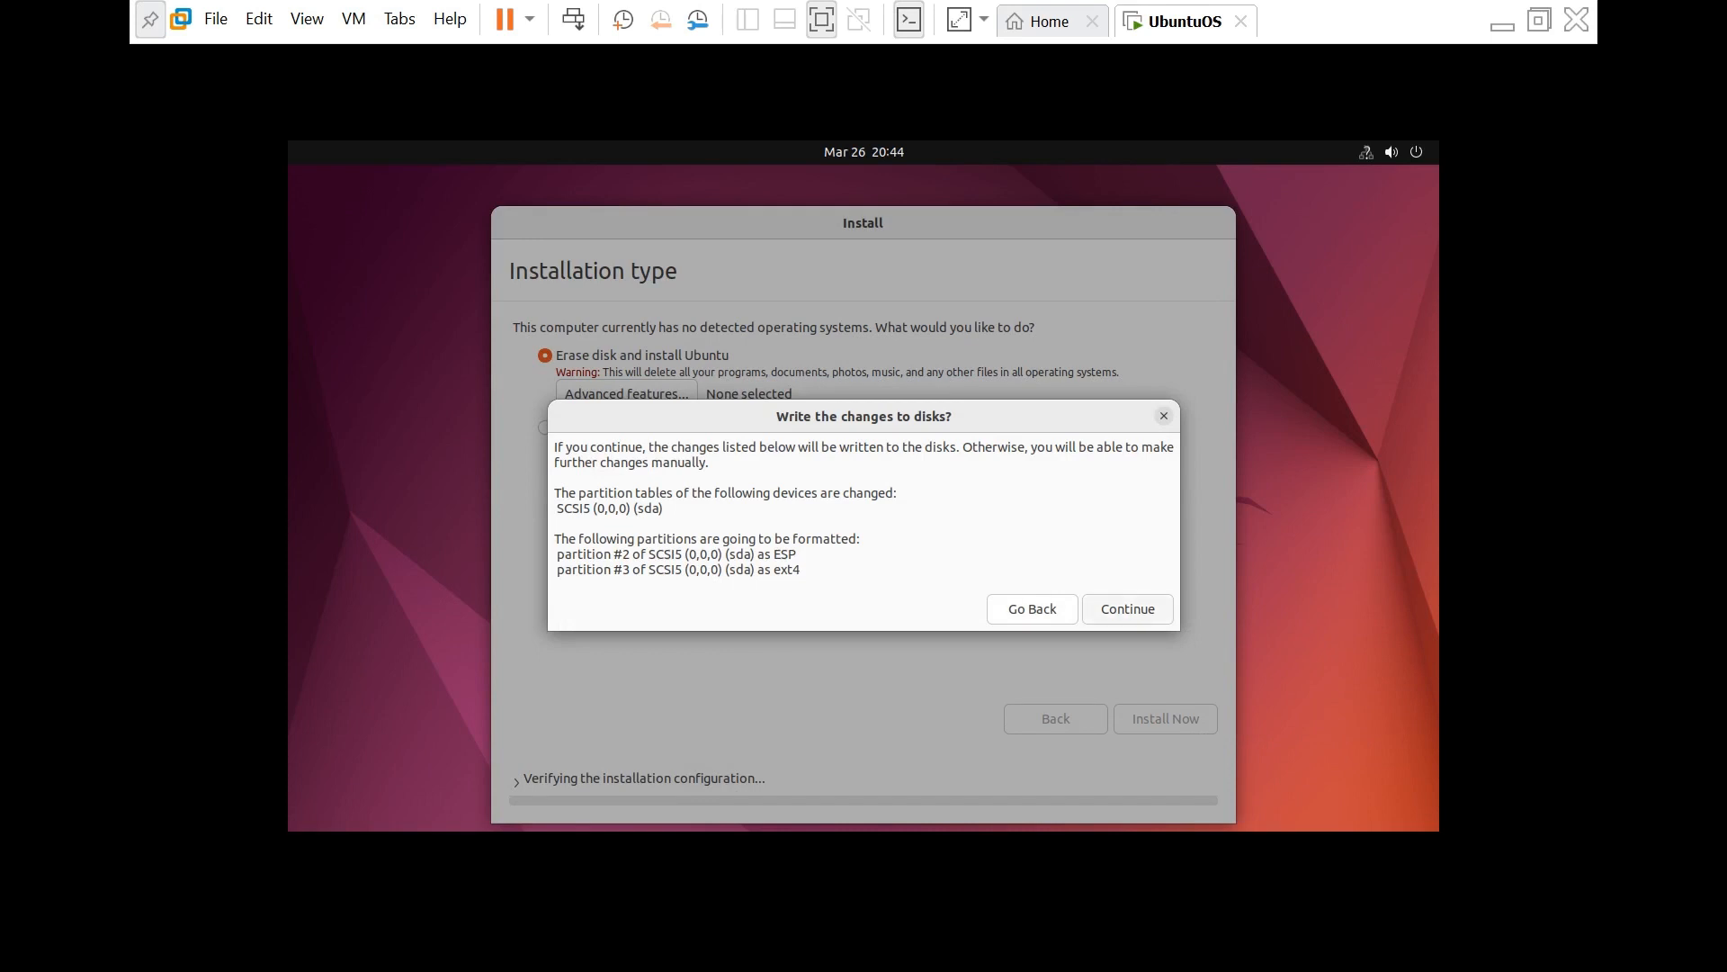
- Confirm writing the partition changes to disk and keep New York as the time zone
left_click(1127, 608)
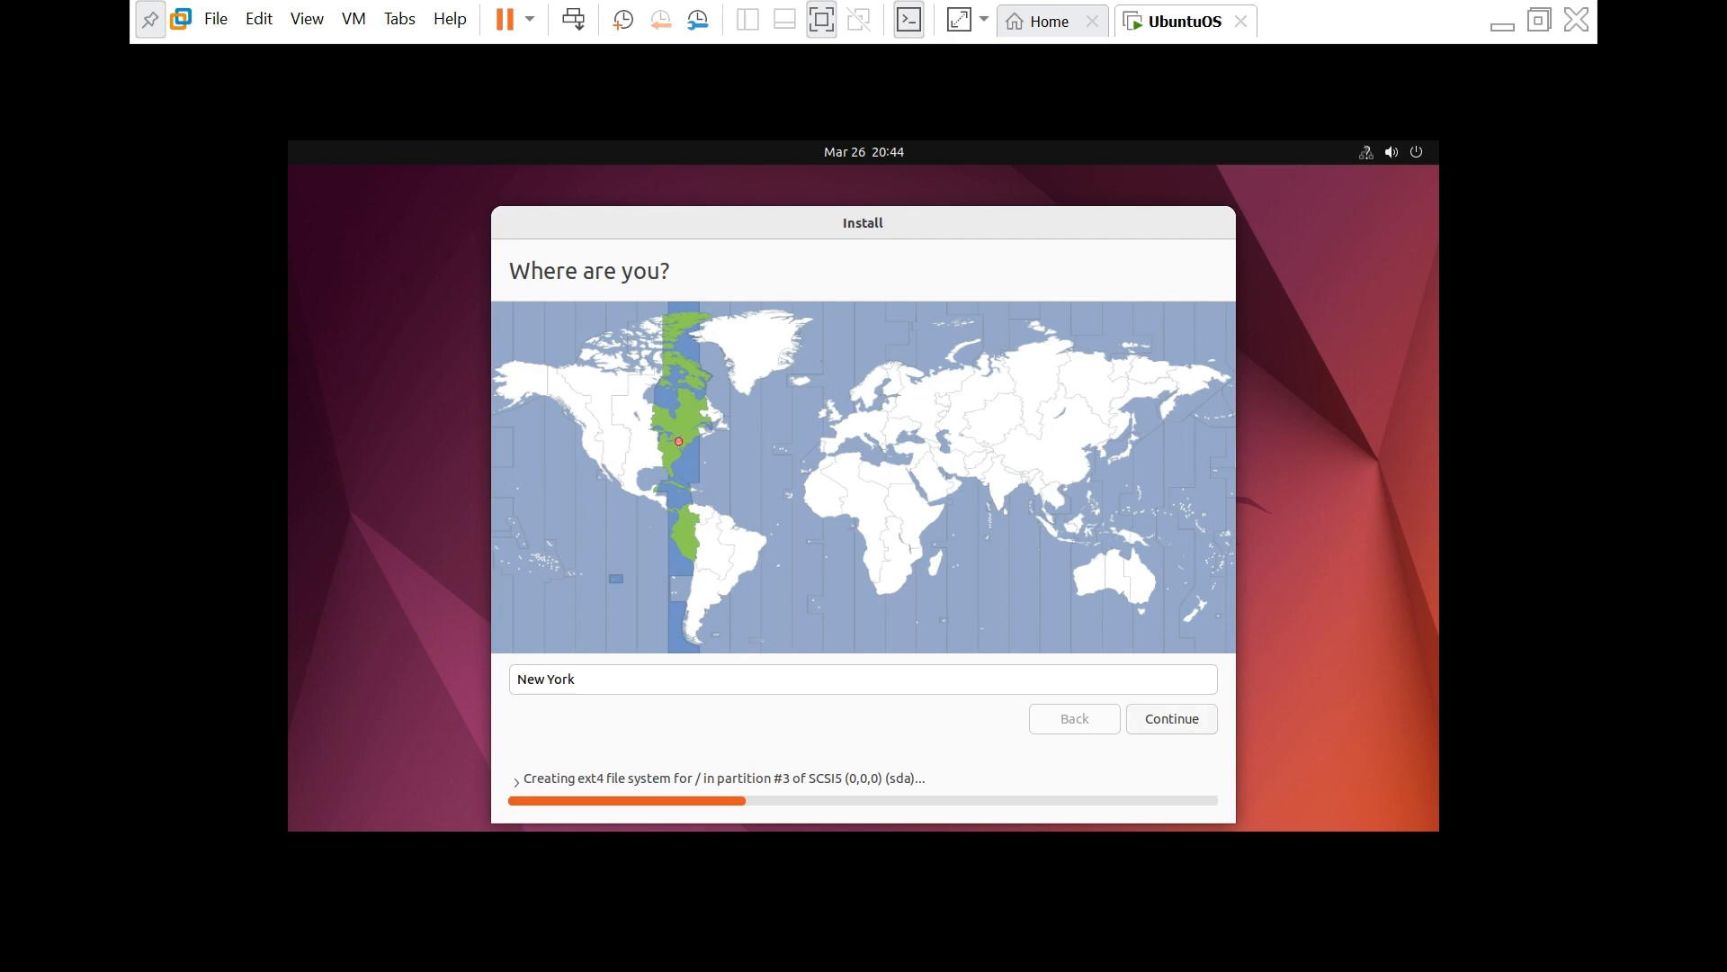
left_click(1171, 718)
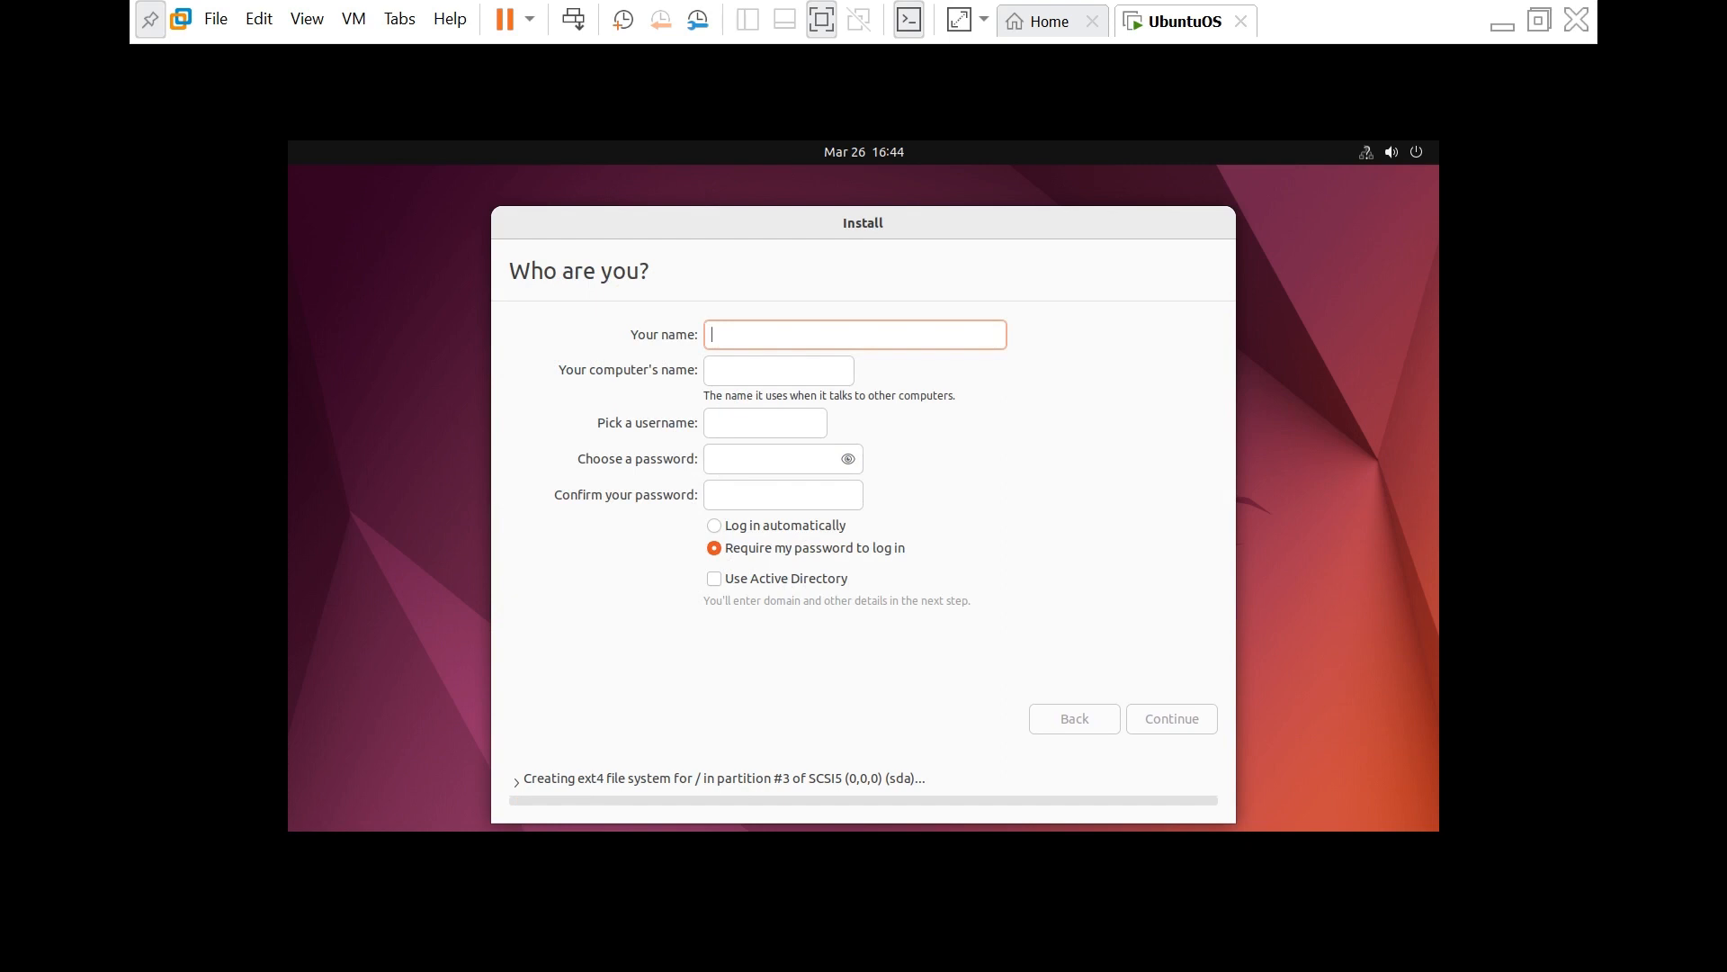
- Enter your name, keep the default computer name and username, and set and confirm the password
type("Mazar")
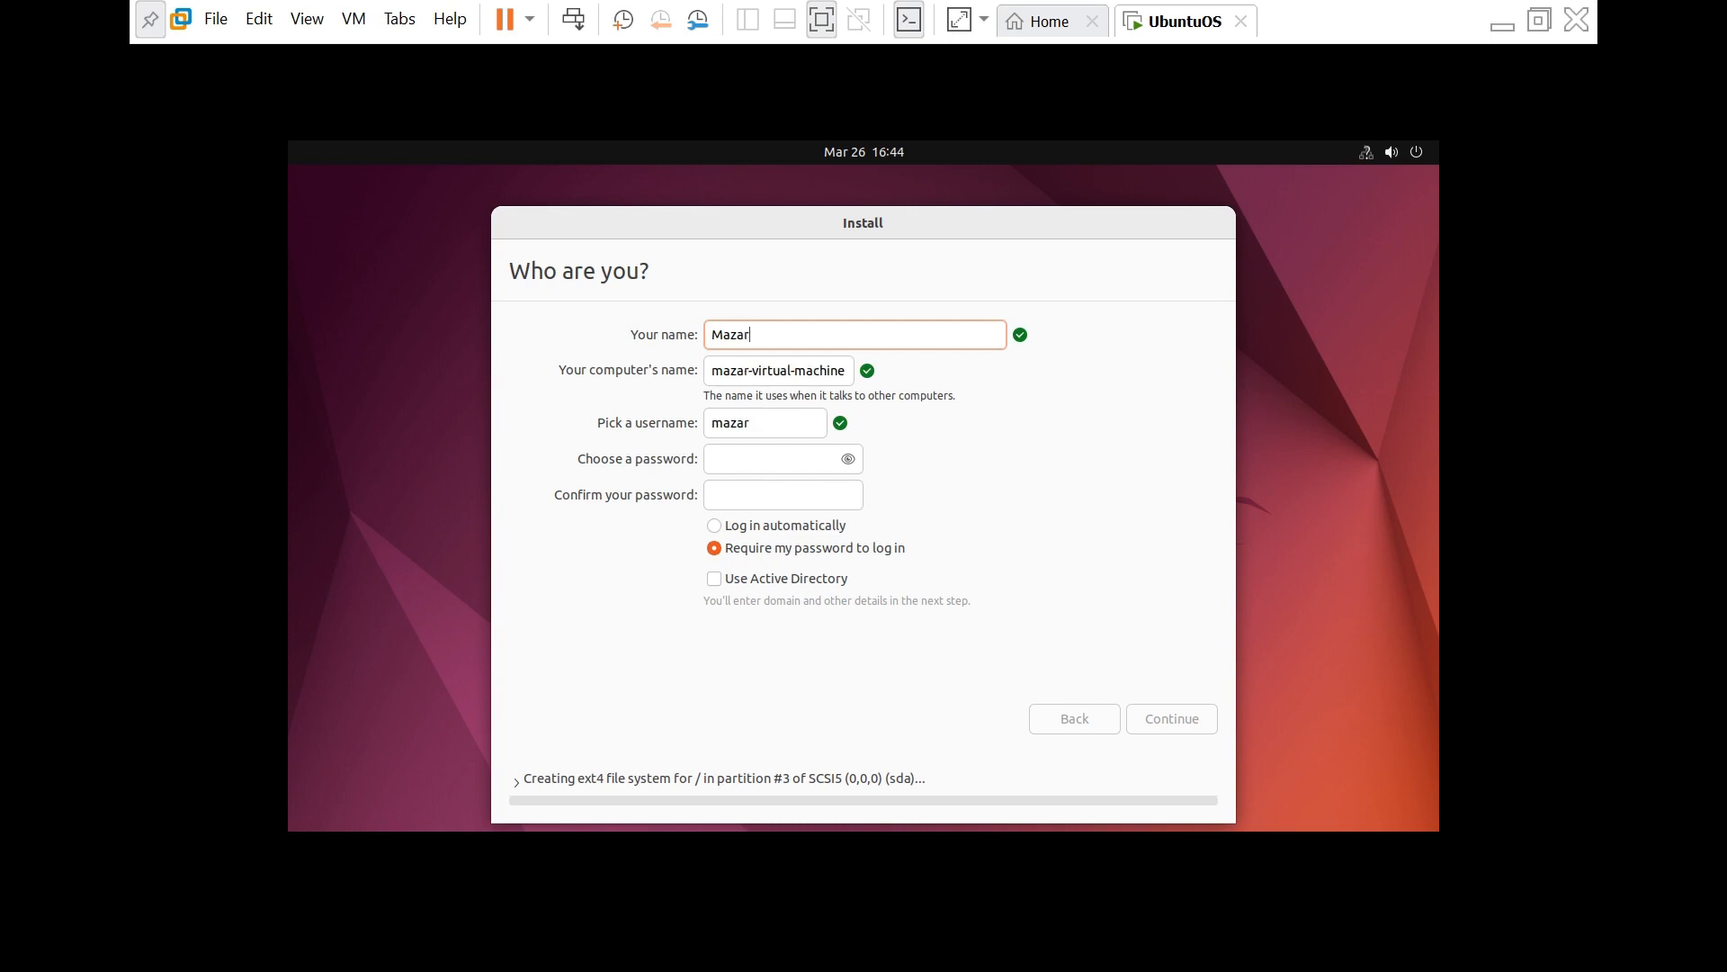
type("IT")
key("Tab")
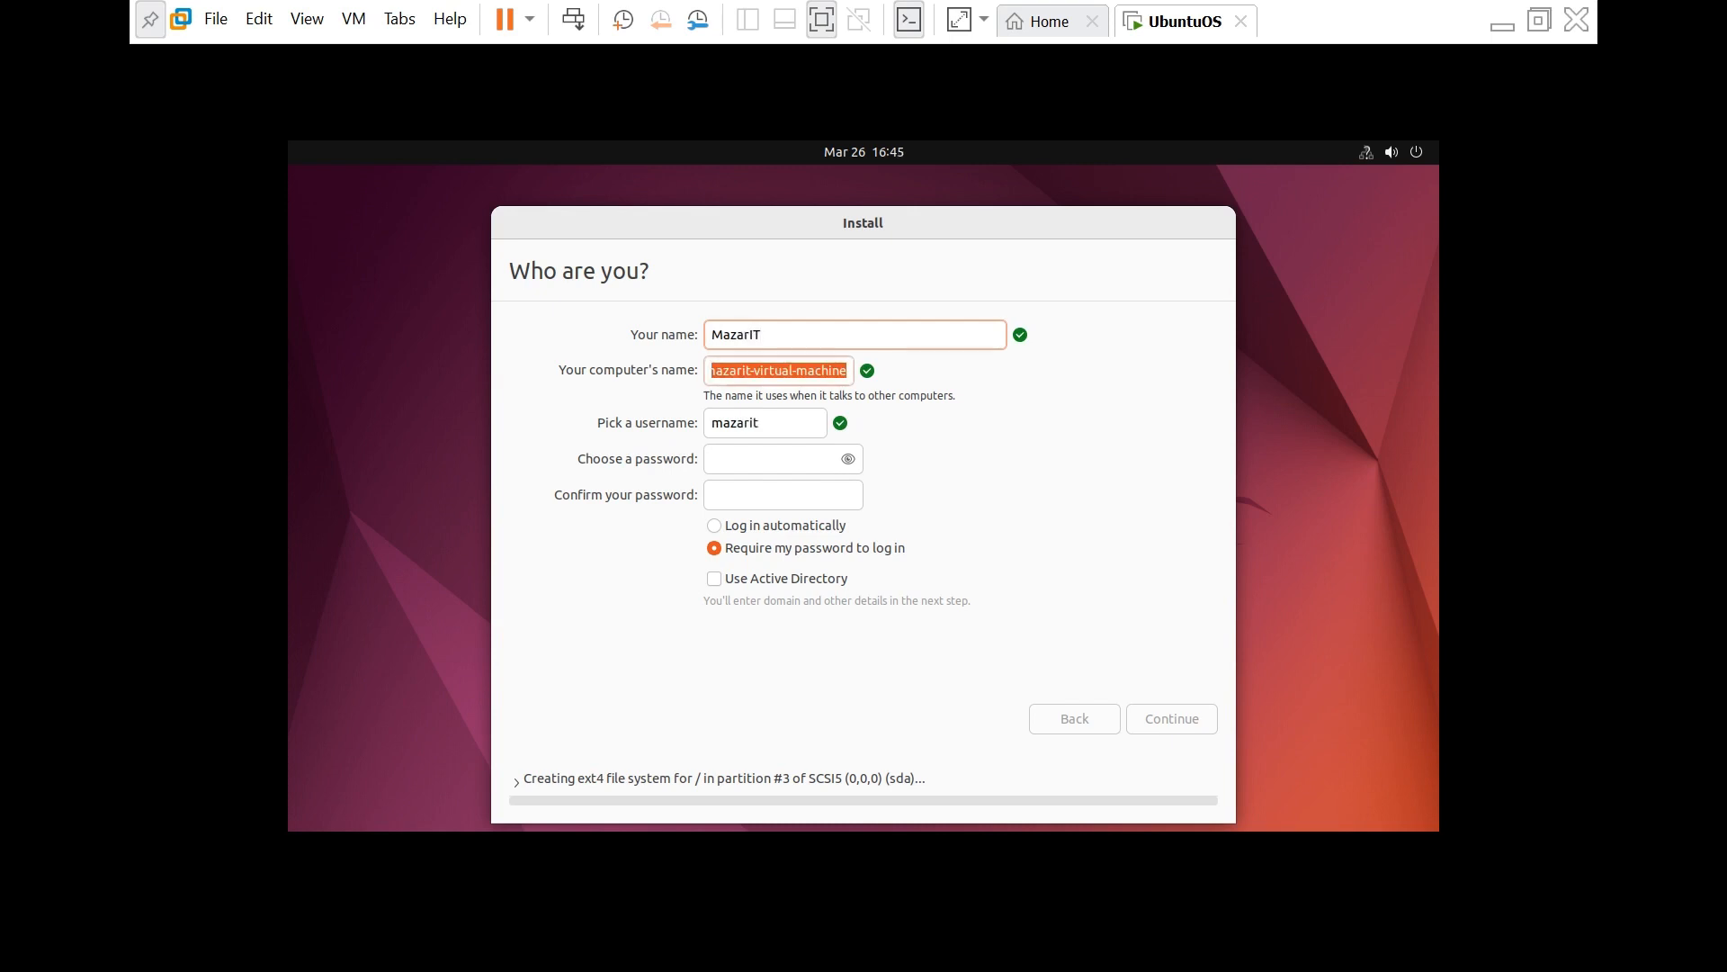
key("Tab")
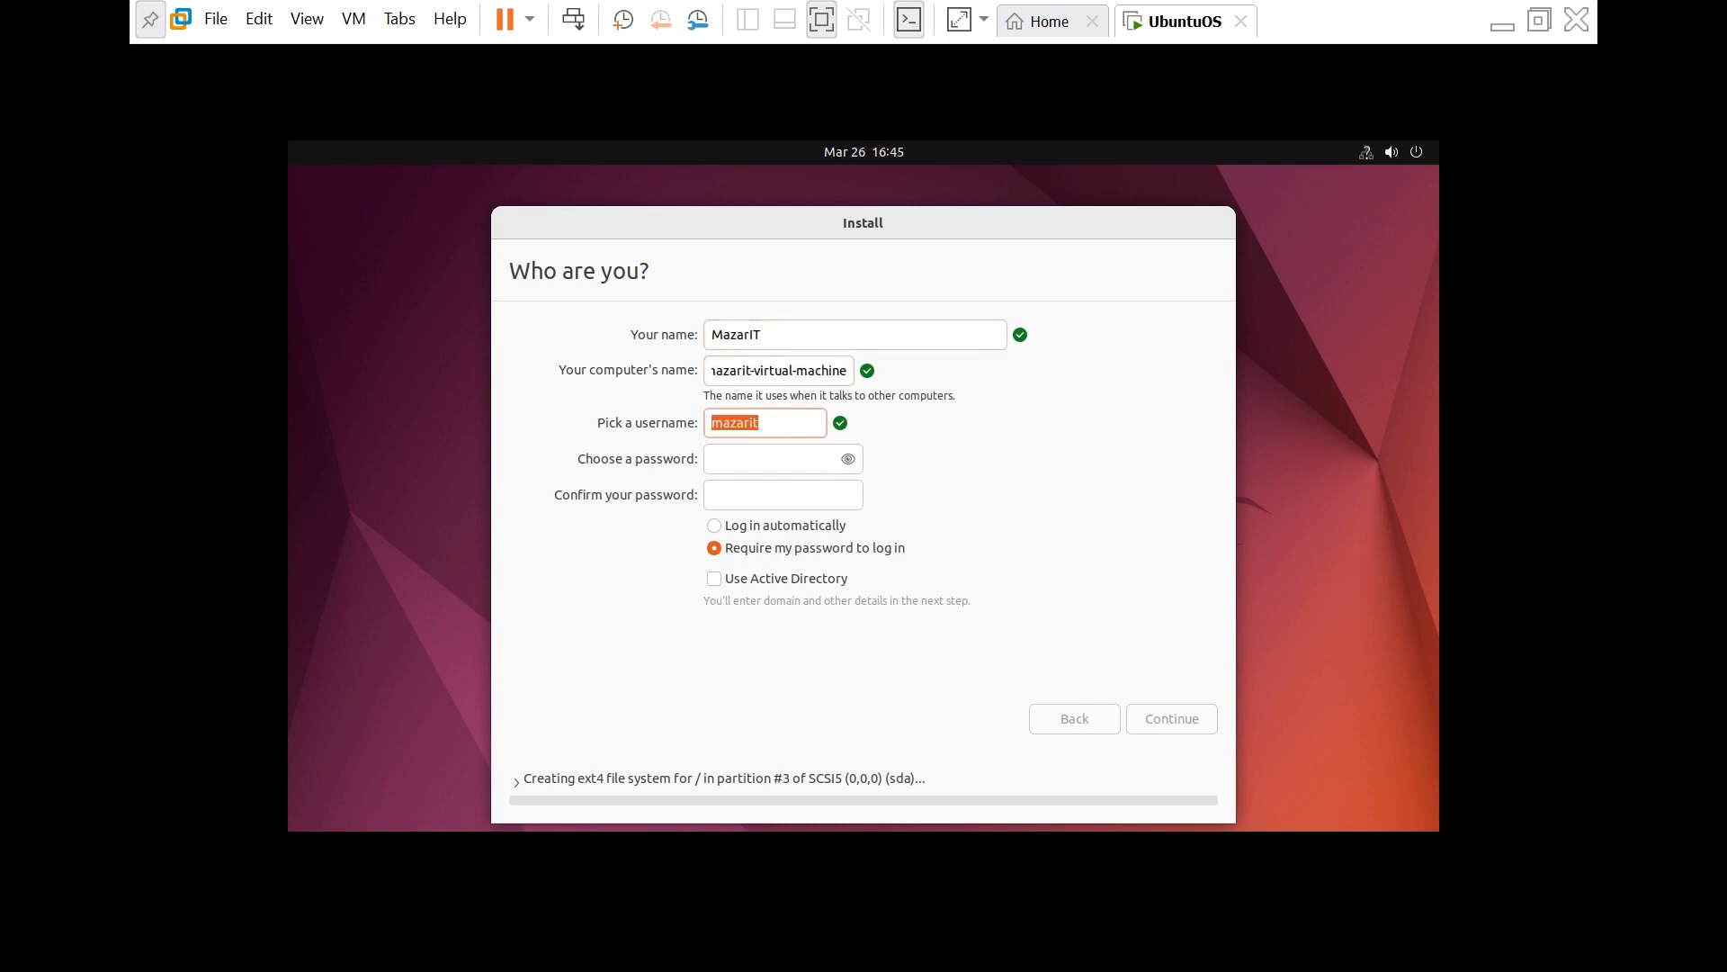
key("Tab")
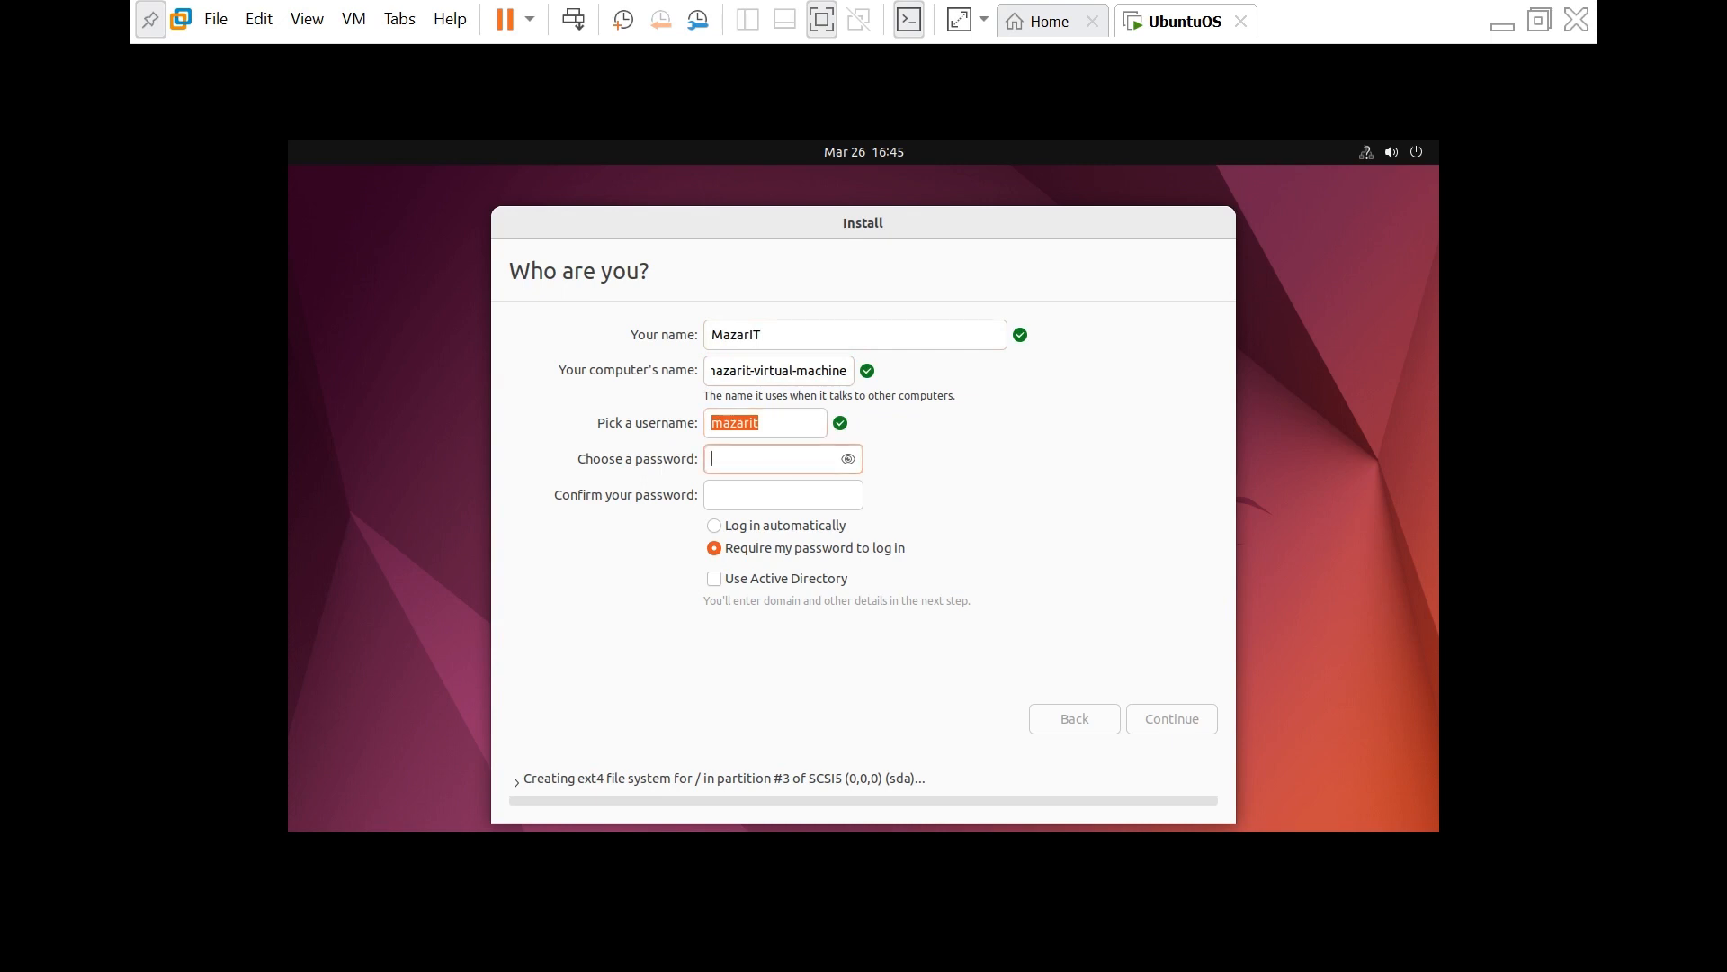
type("******")
type("123")
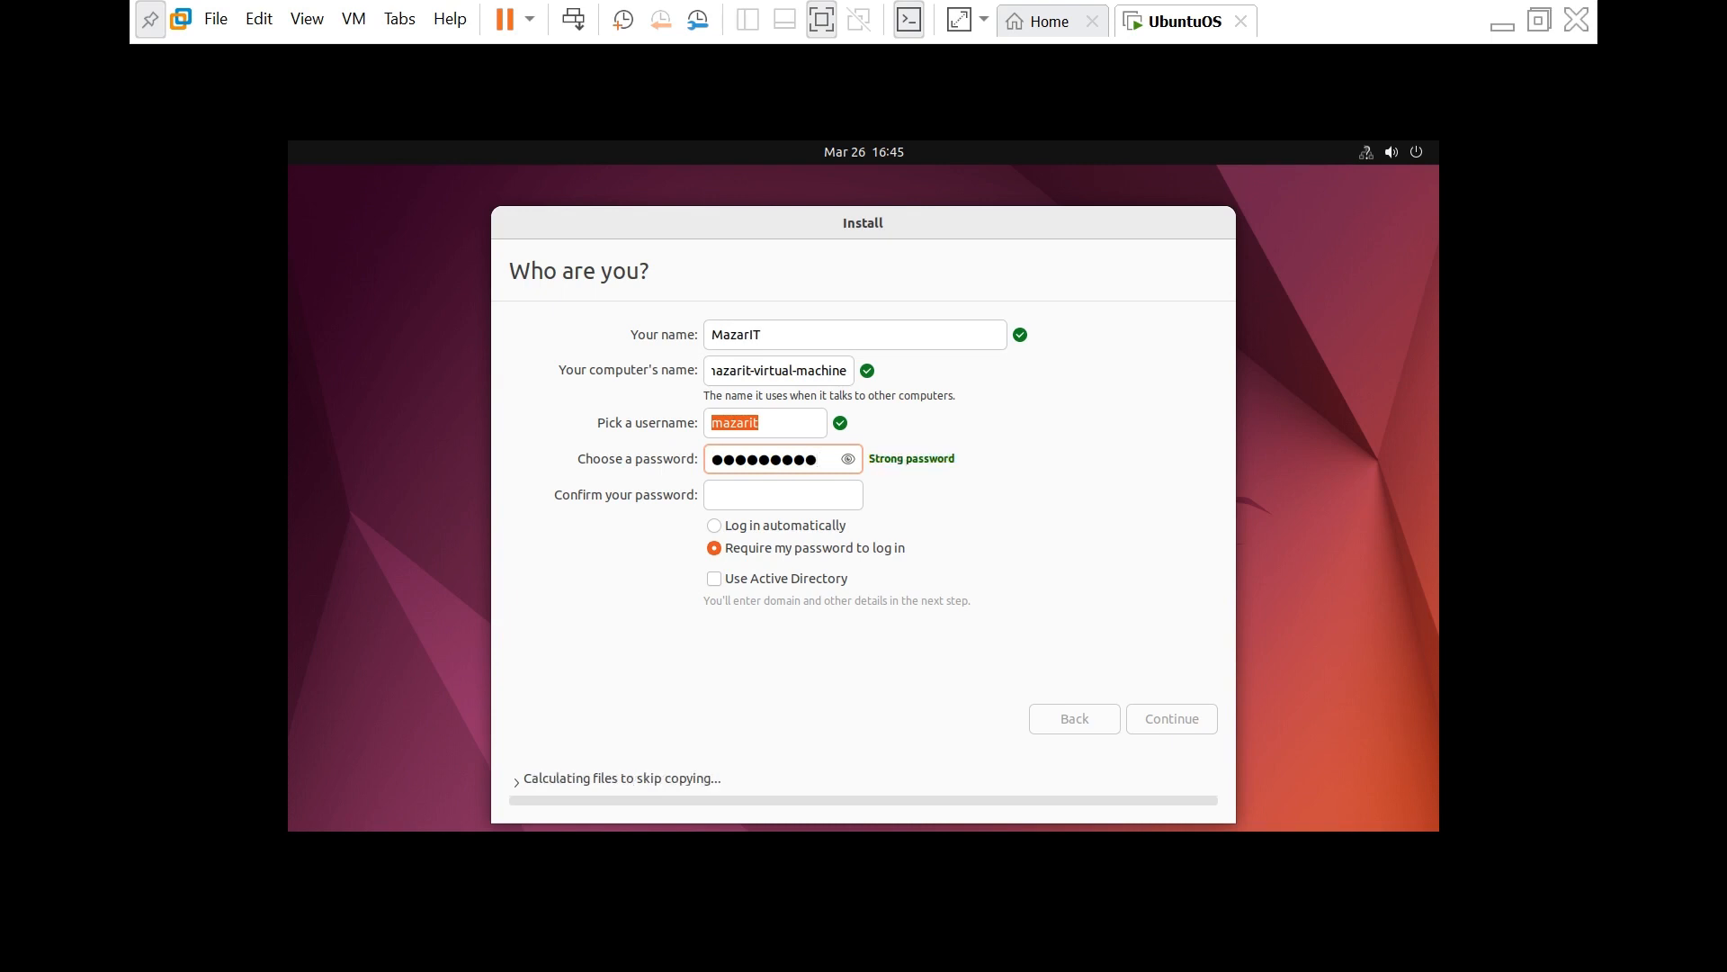
key("Tab")
type("******")
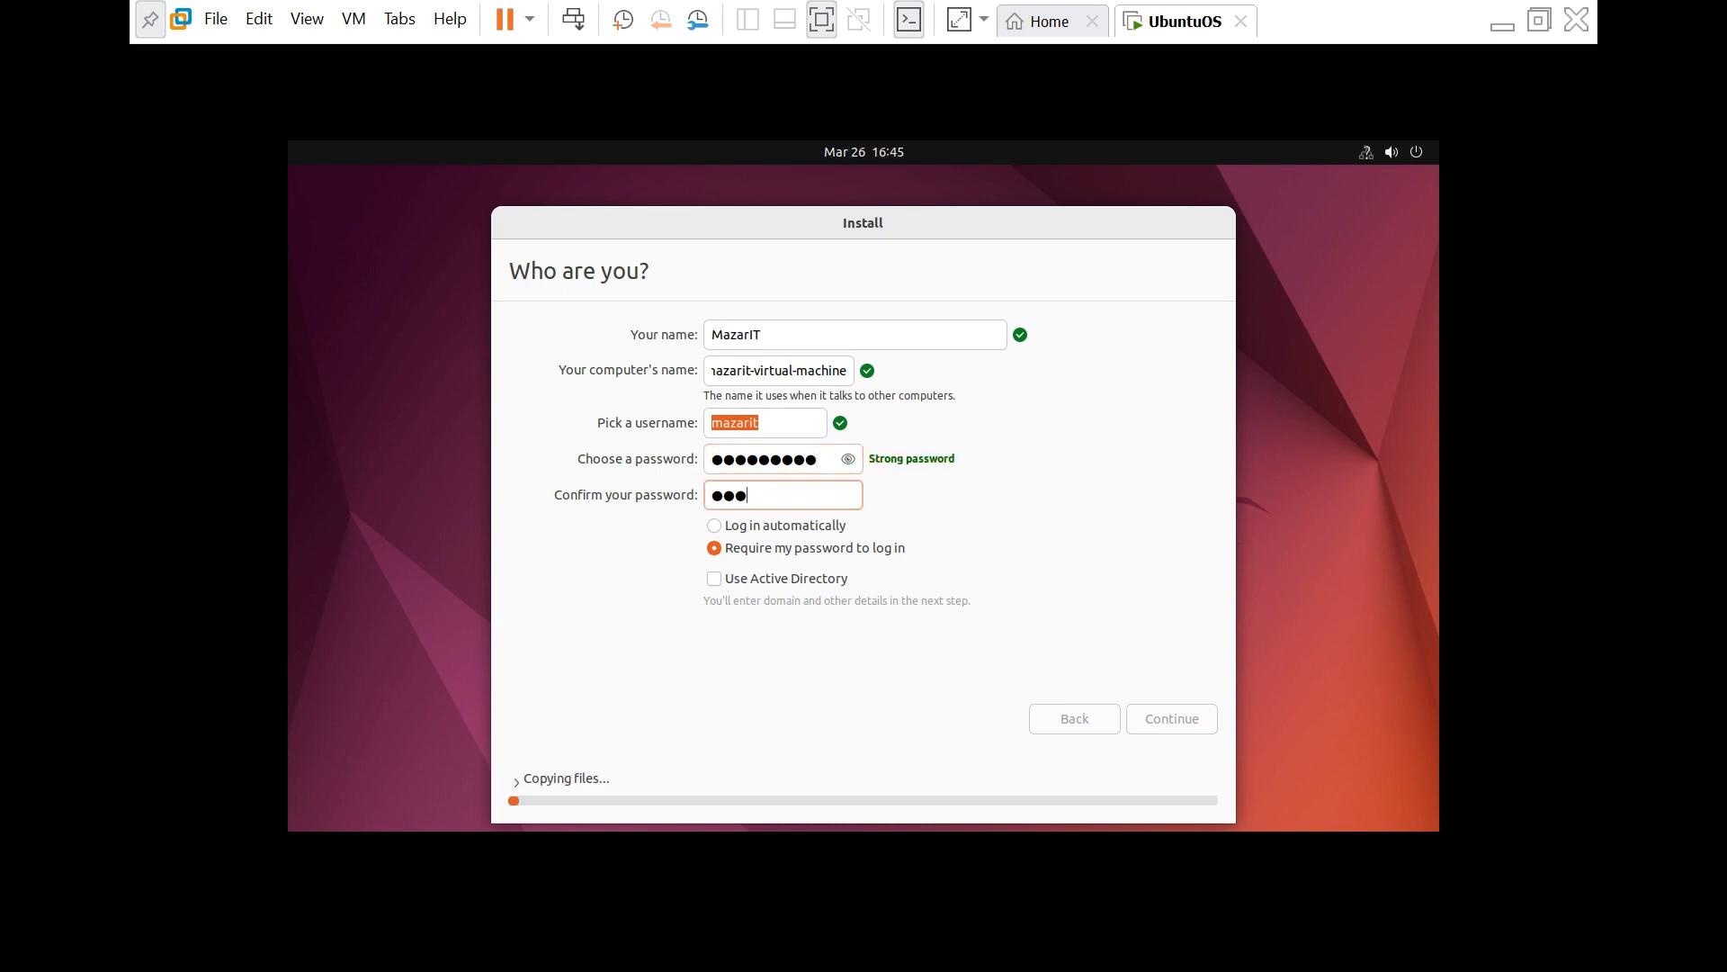
type("123")
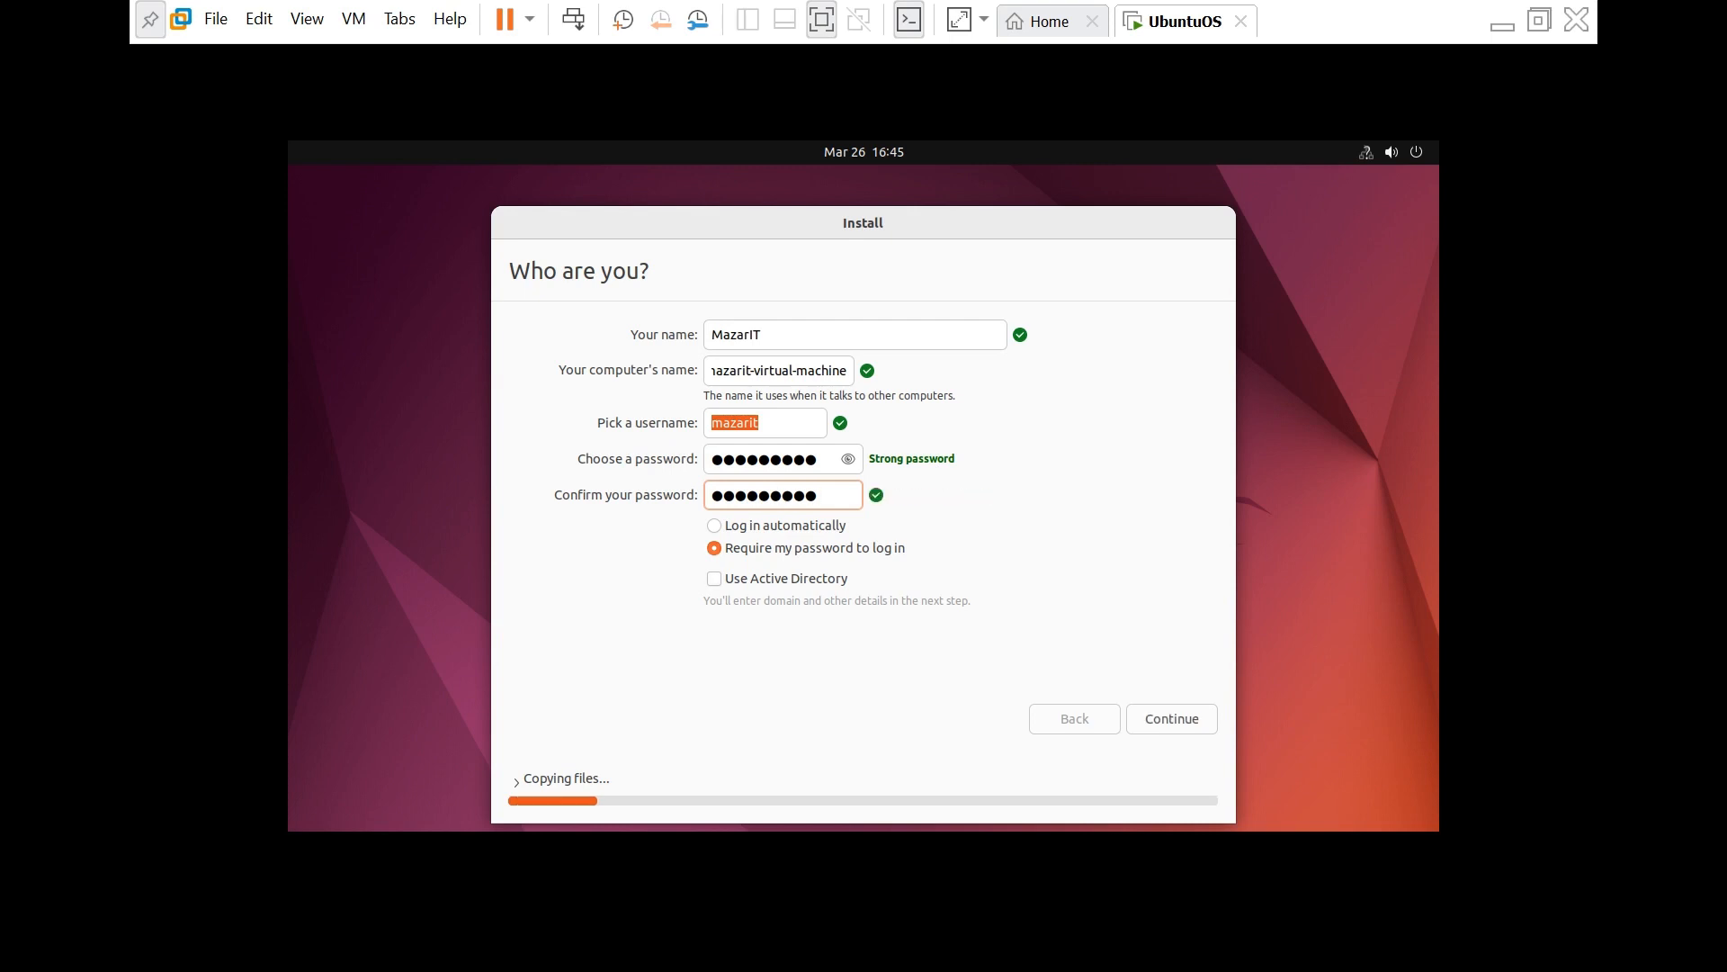
- Keep Require my password to log in selected and continue the installation
left_click(714, 525)
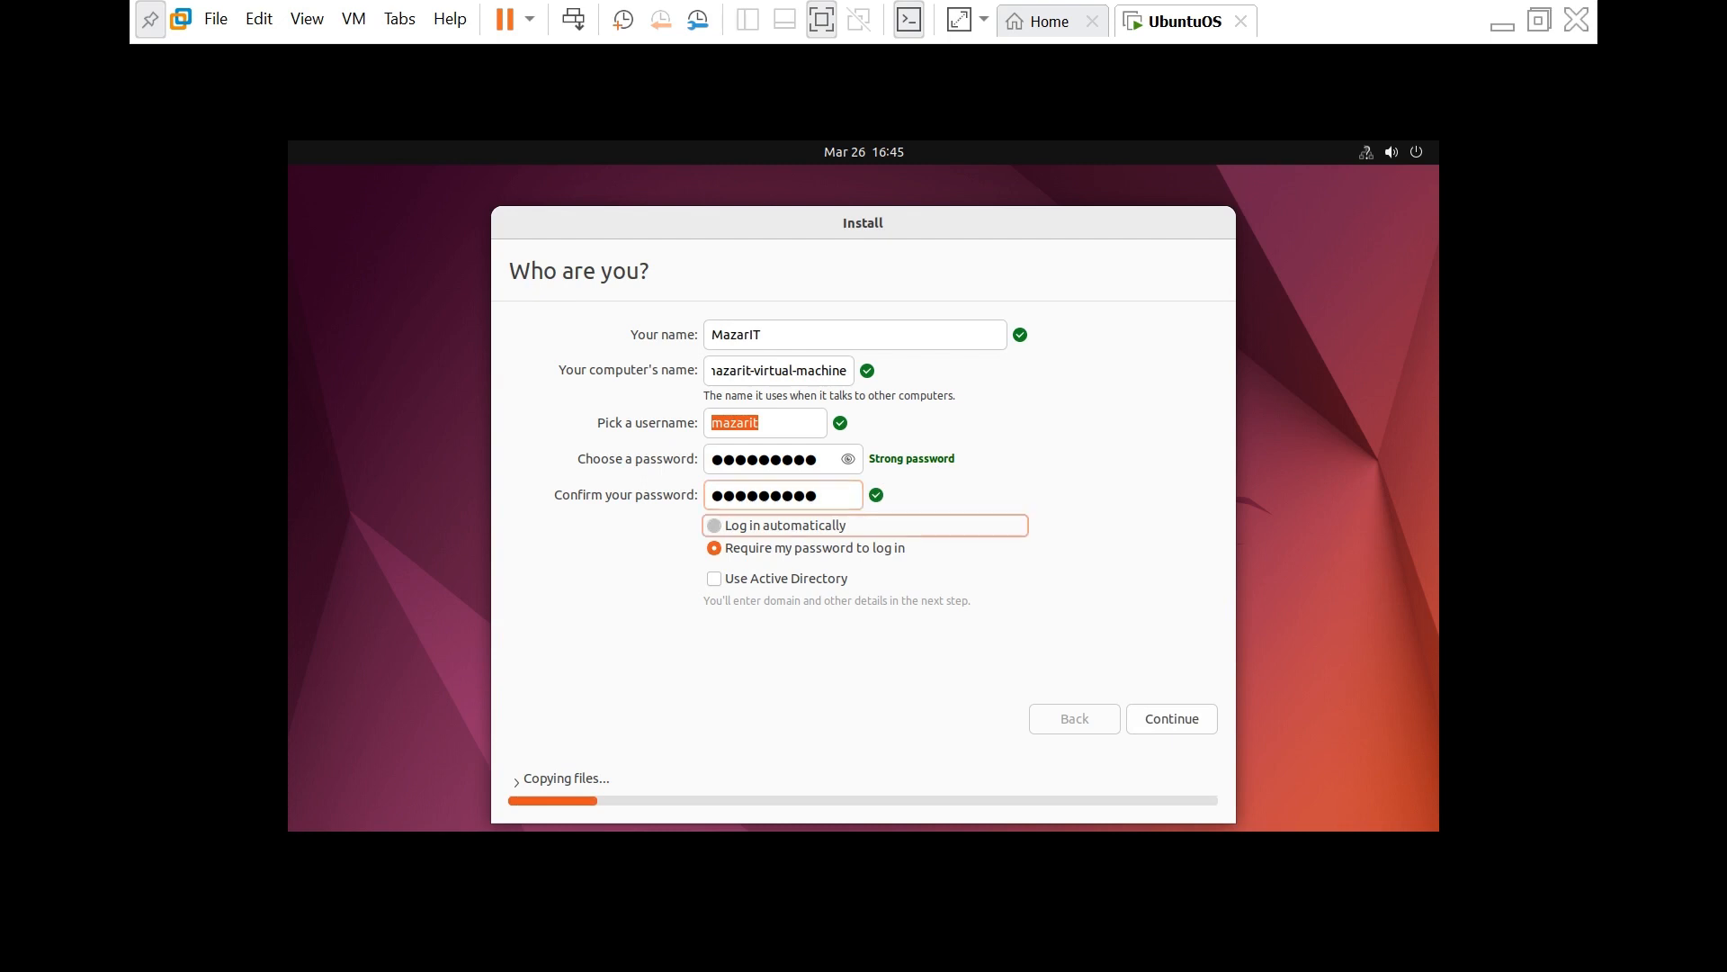
left_click(716, 548)
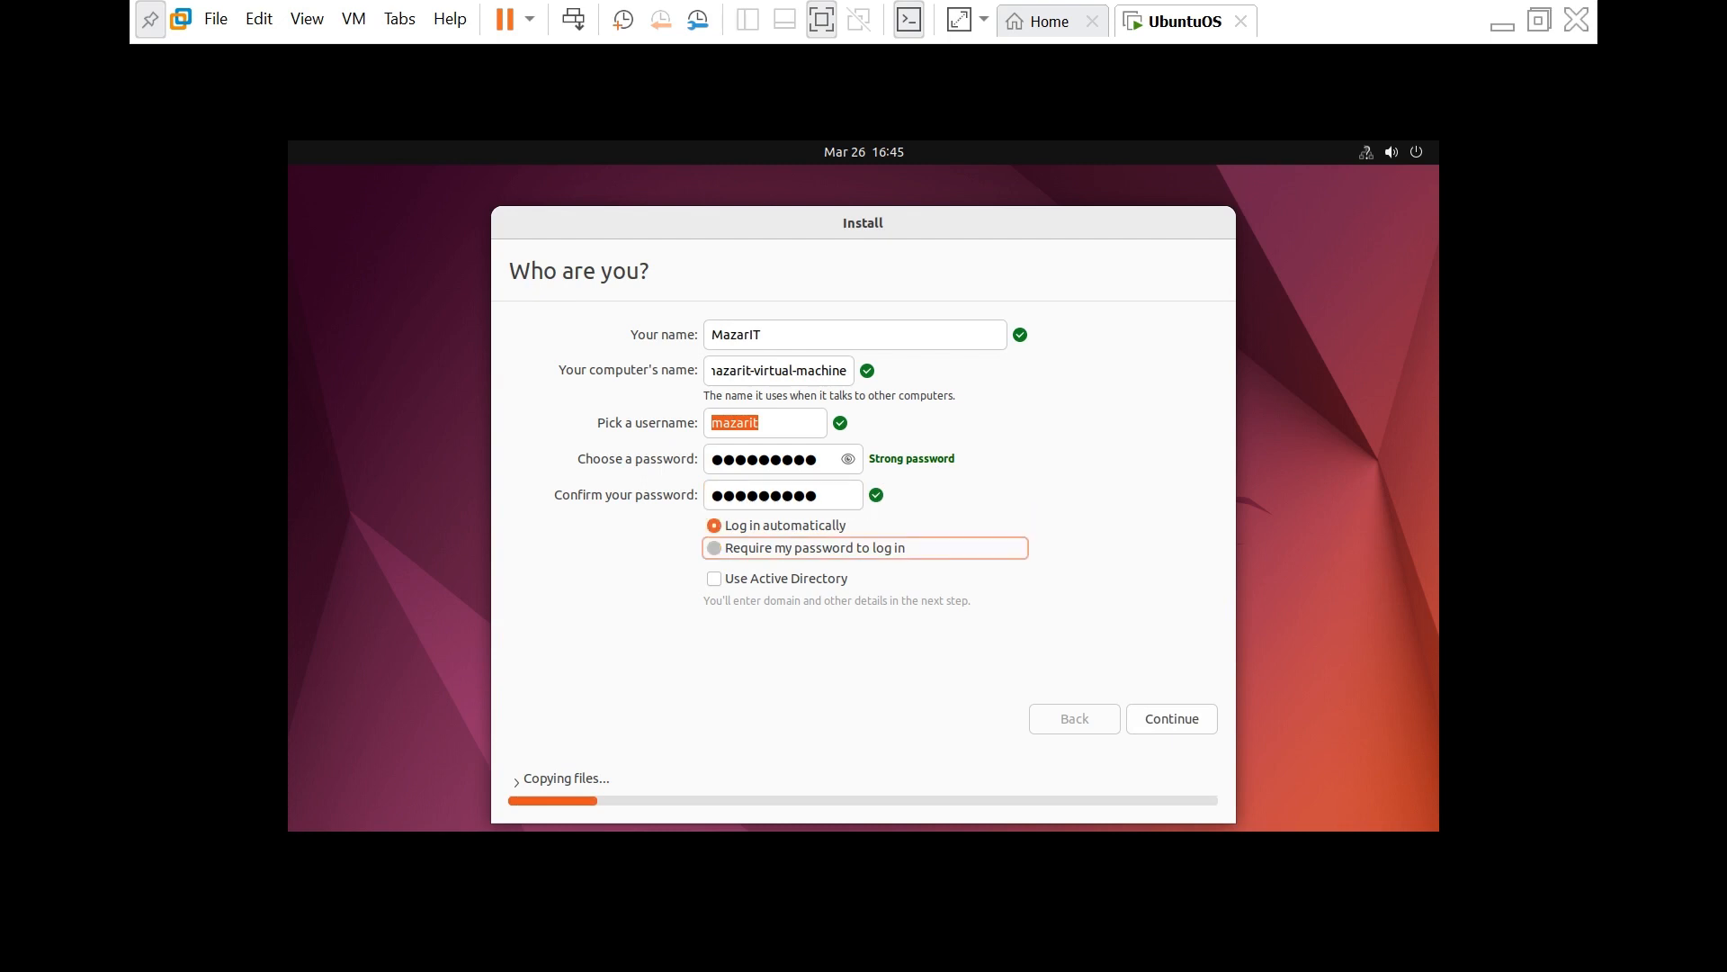
left_click(1172, 719)
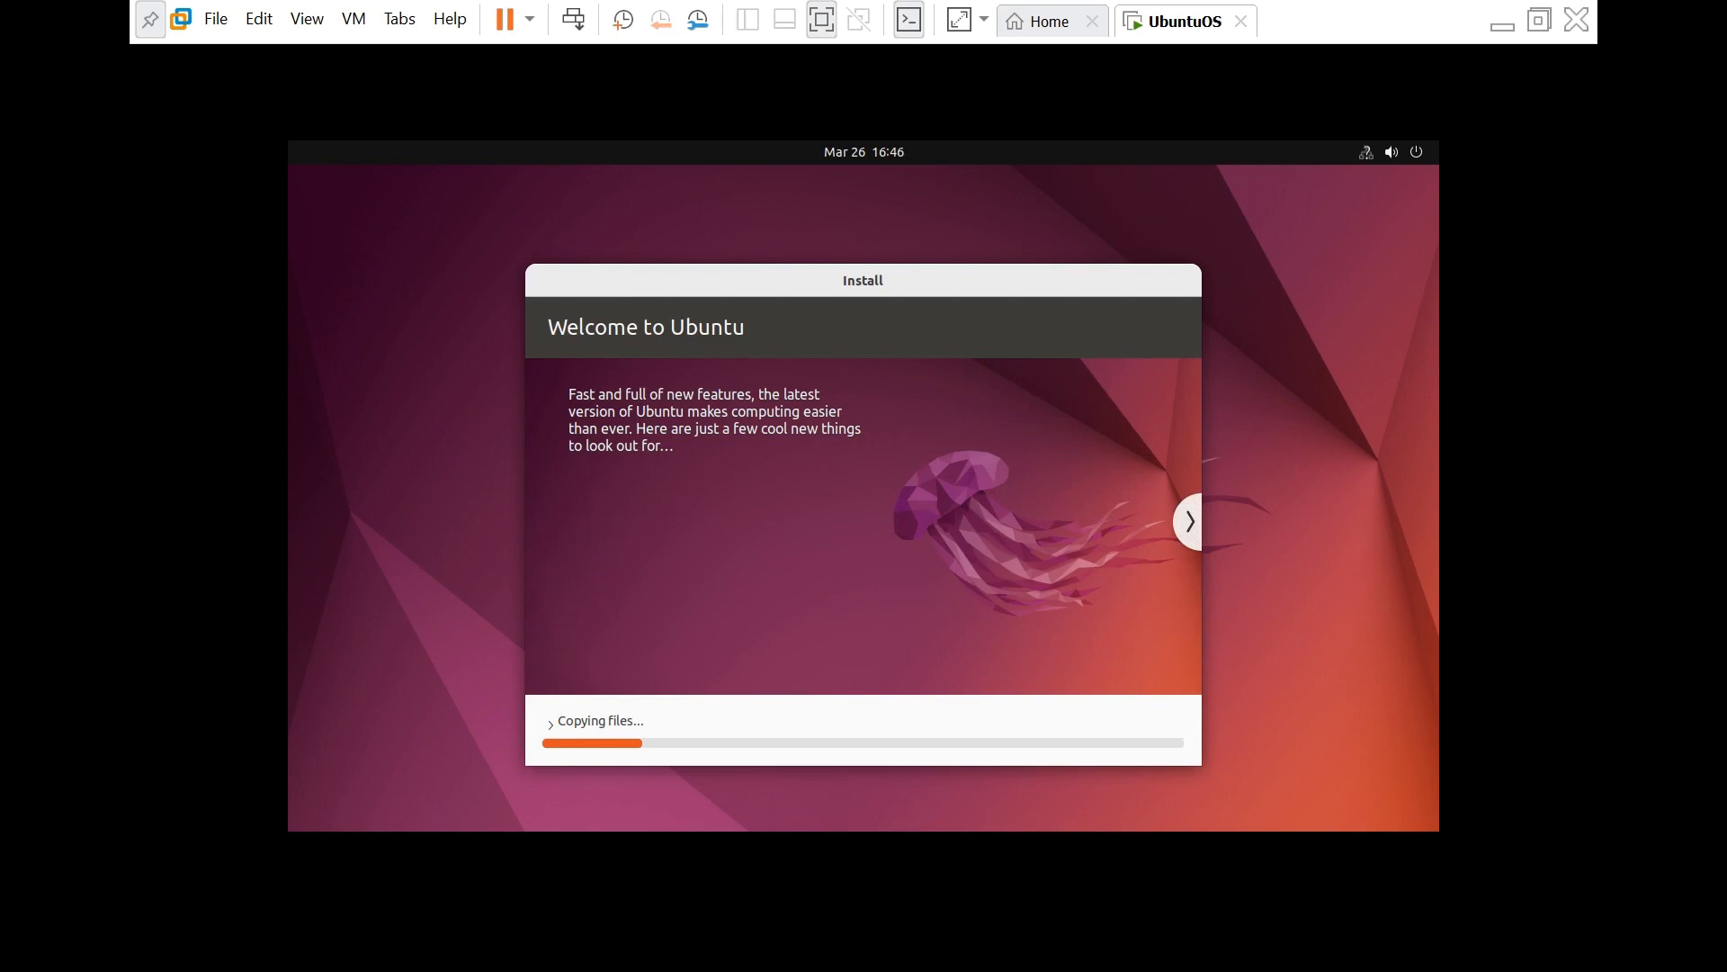
- Minimize the full-screen UbuntuOS VM to return to the VMware Home tab
left_click(1502, 20)
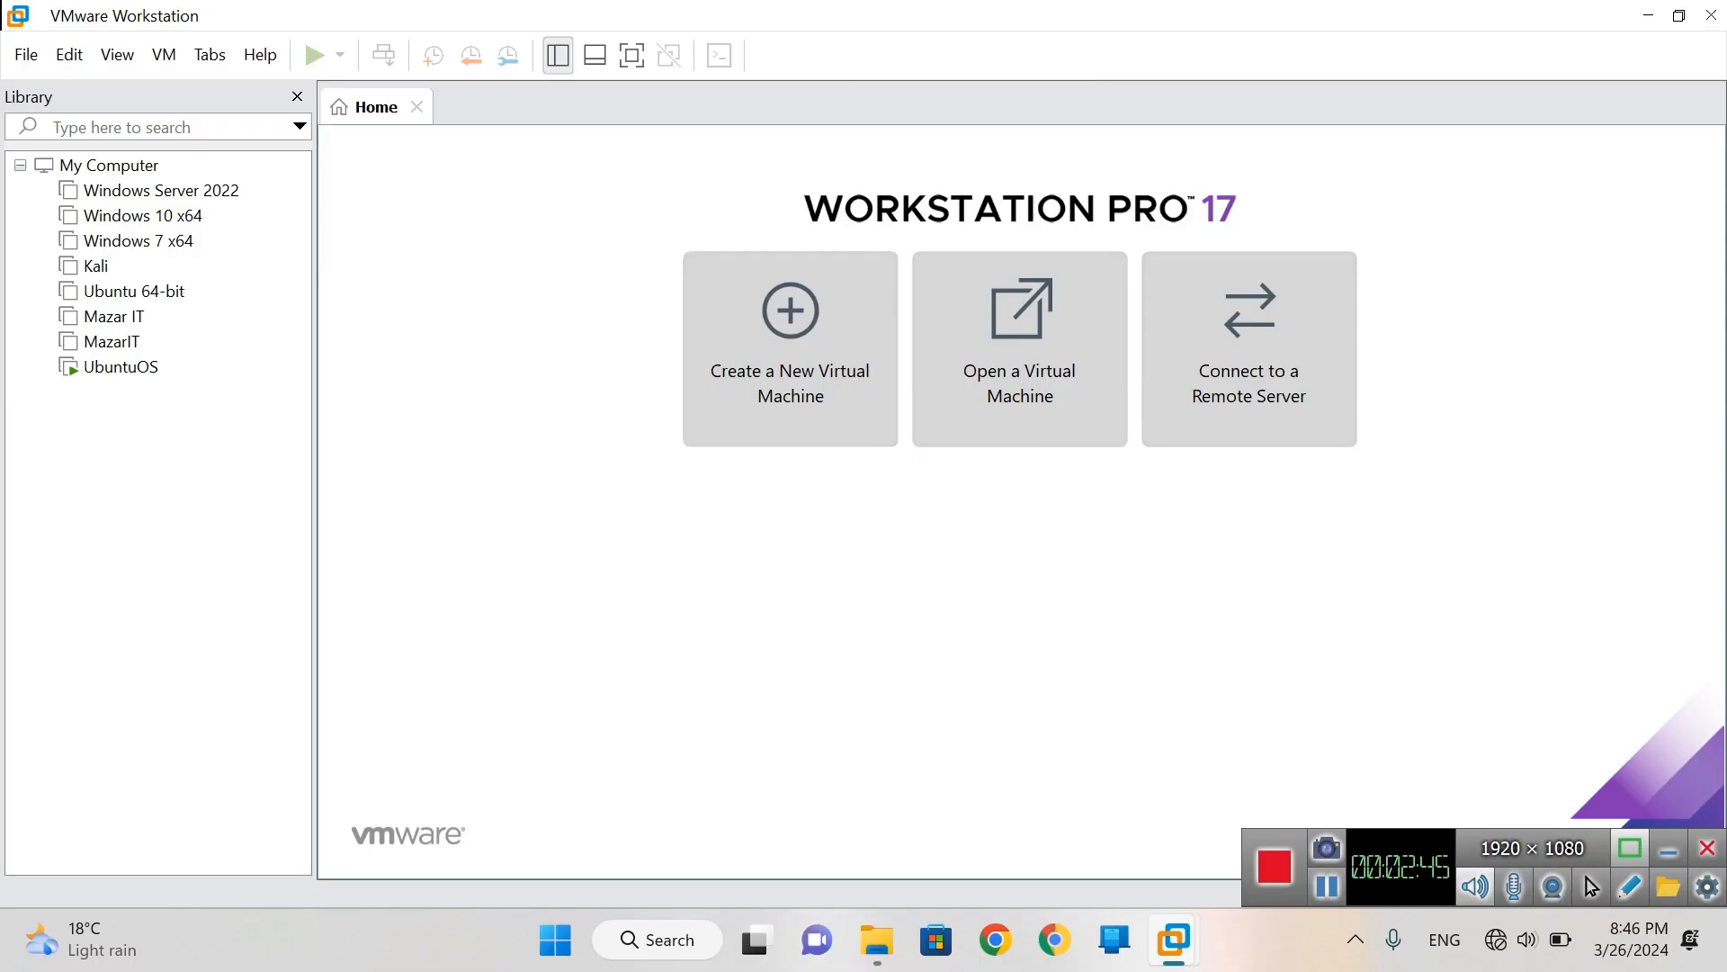